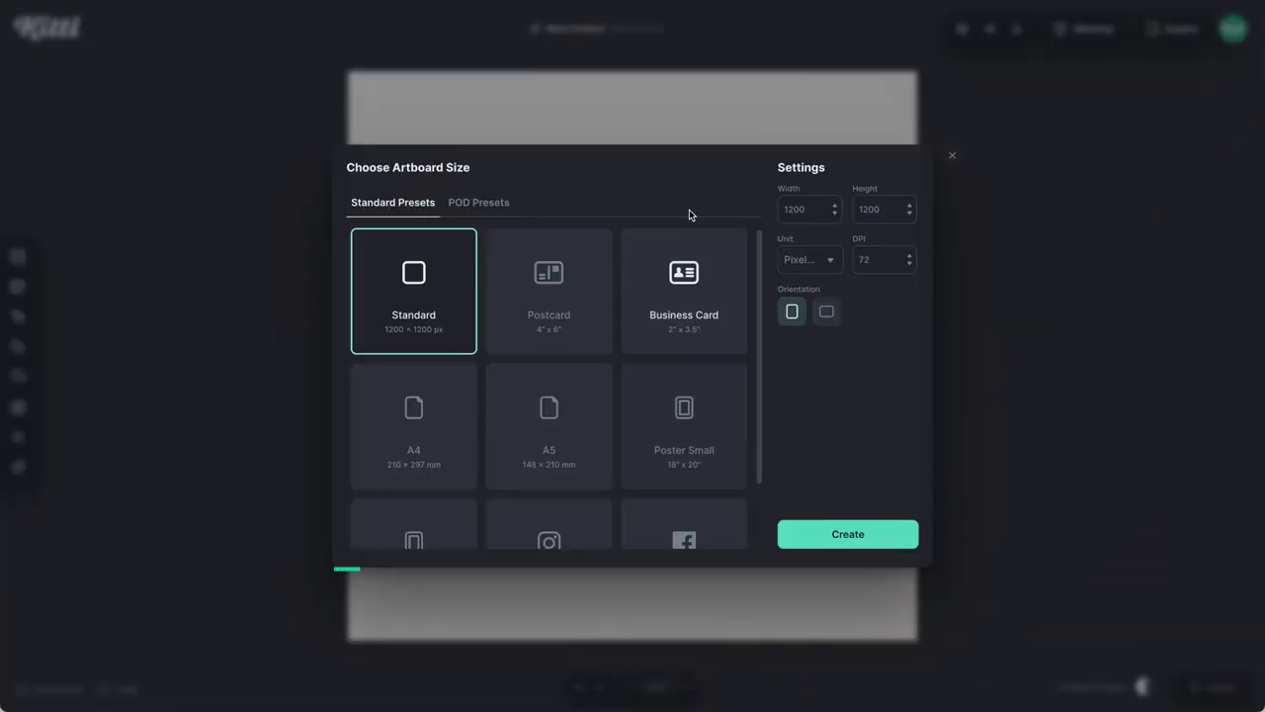
Create a custom artboard 2.75 inches wide and 3.50 inches high
{"action": "left_click", "coordinate": [828, 260]}
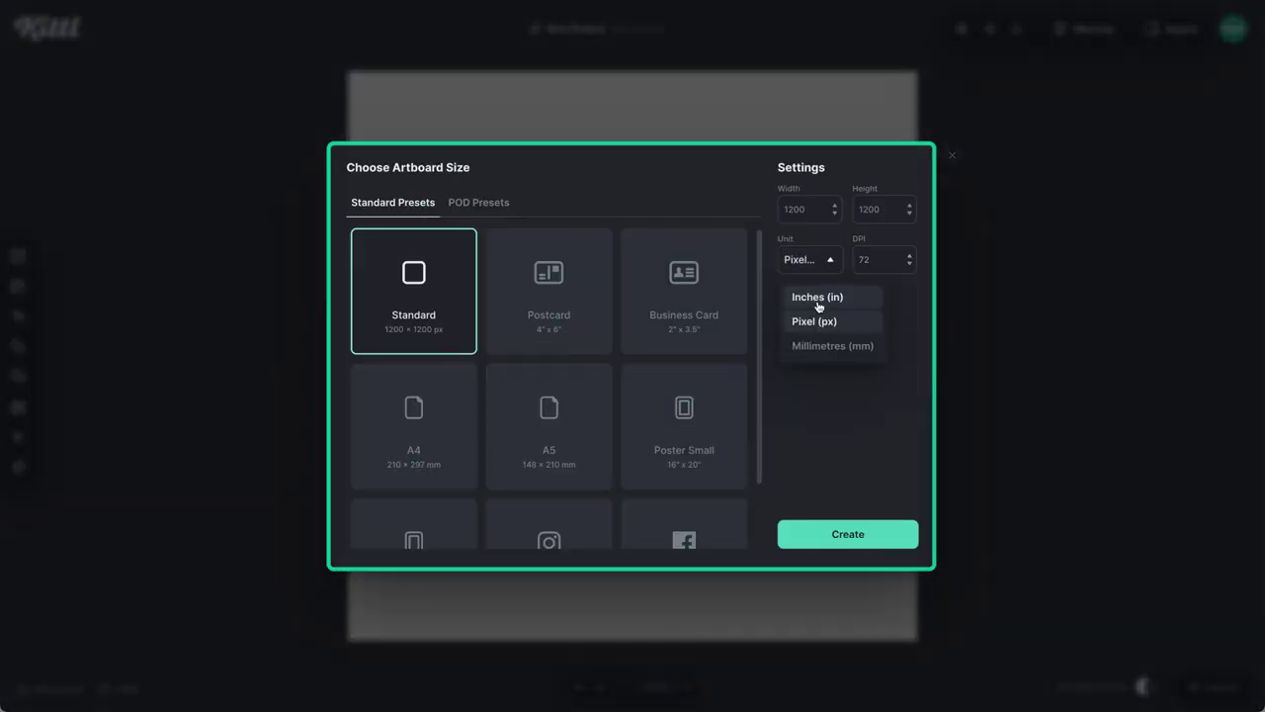
{"action": "left_click", "coordinate": [818, 298]}
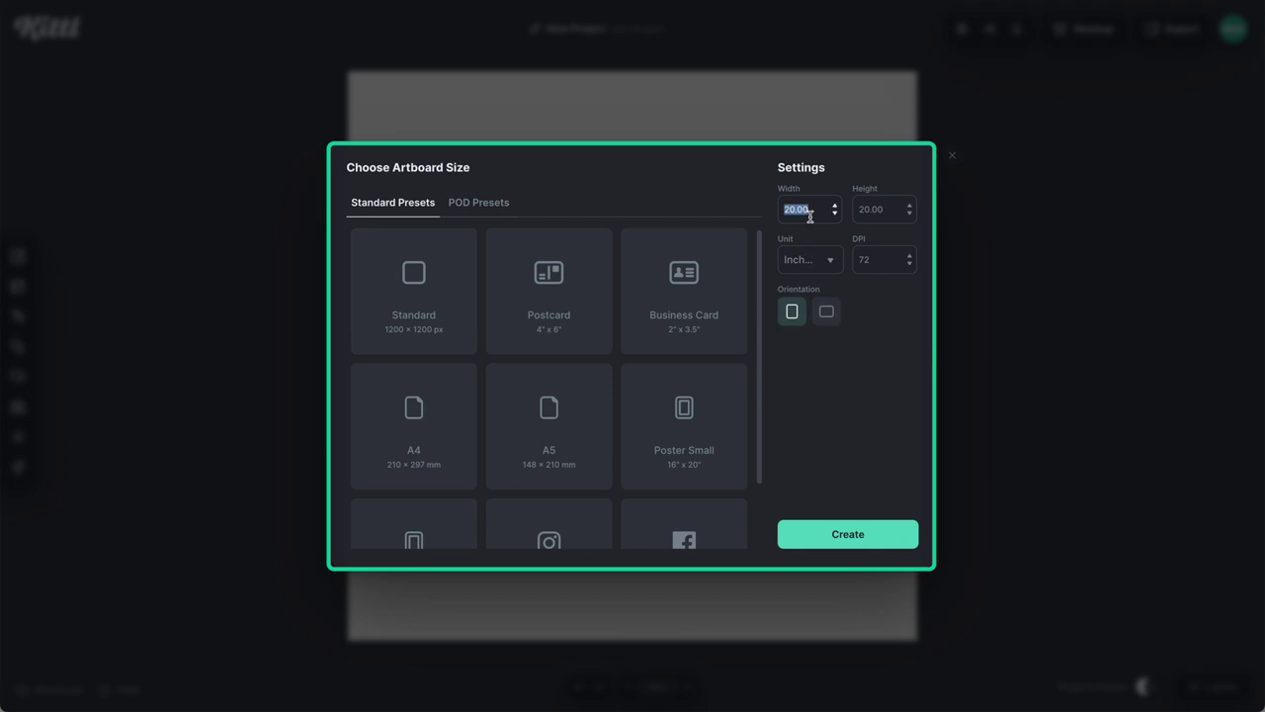
{"action": "type", "text": "2.75"}
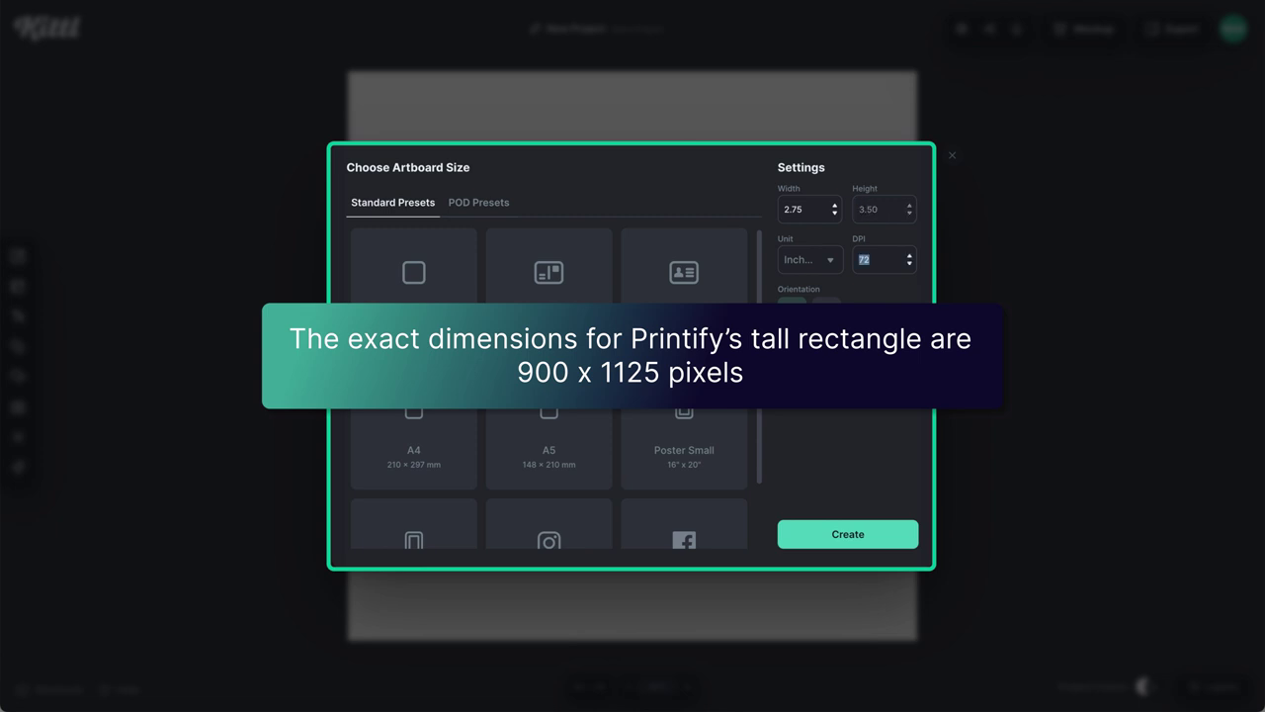
{"action": "left_click", "coordinate": [849, 534]}
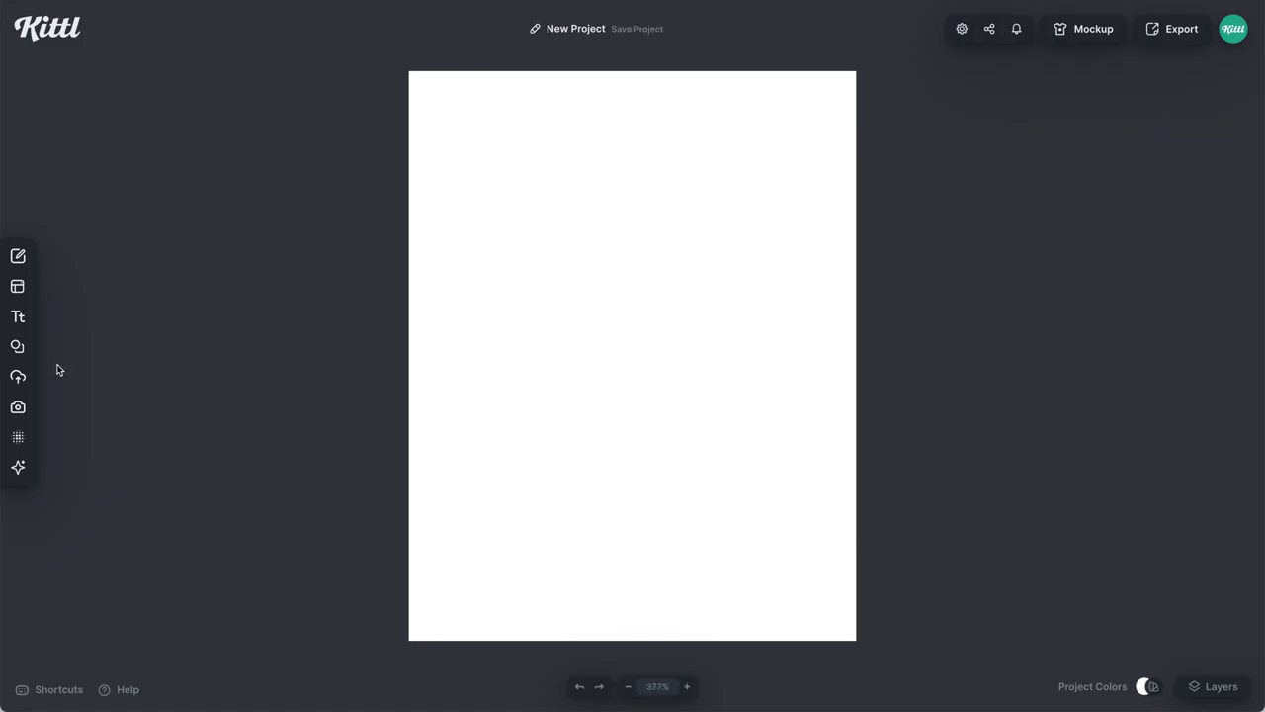
Search the elements library for "lily" and look through the matching illustrations
{"action": "left_click", "coordinate": [46, 350]}
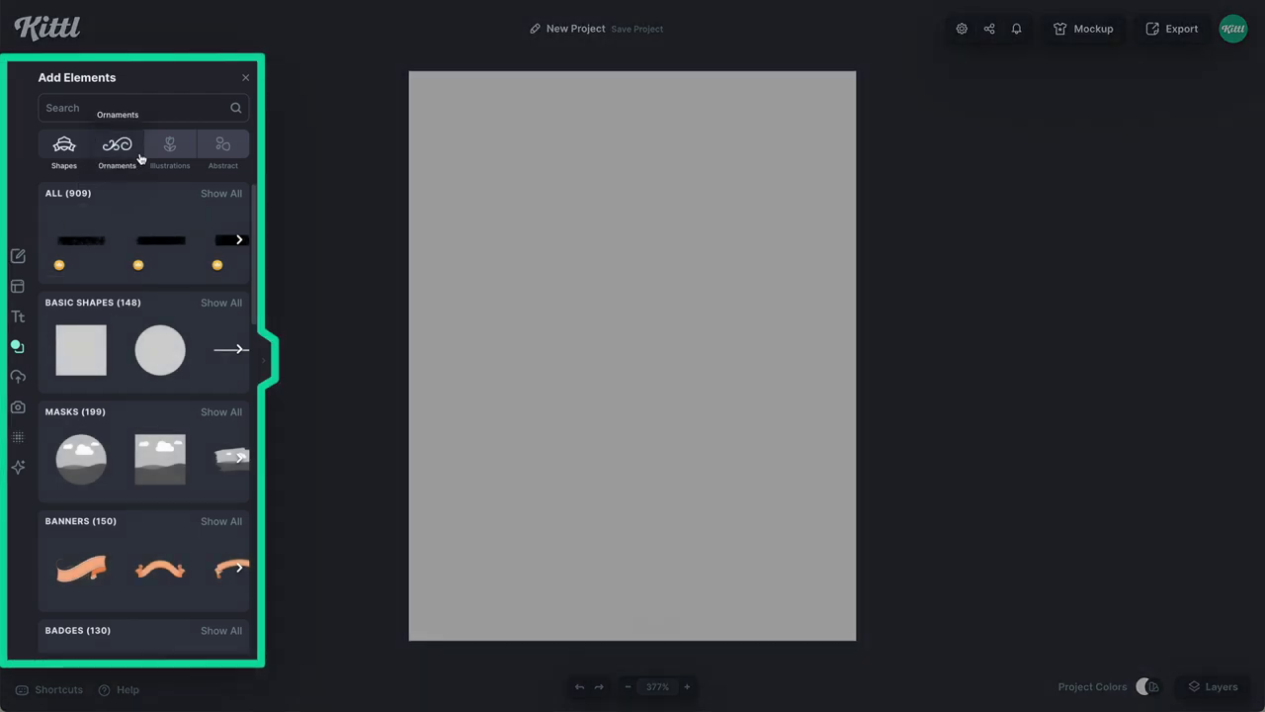
{"action": "left_click", "coordinate": [128, 103]}
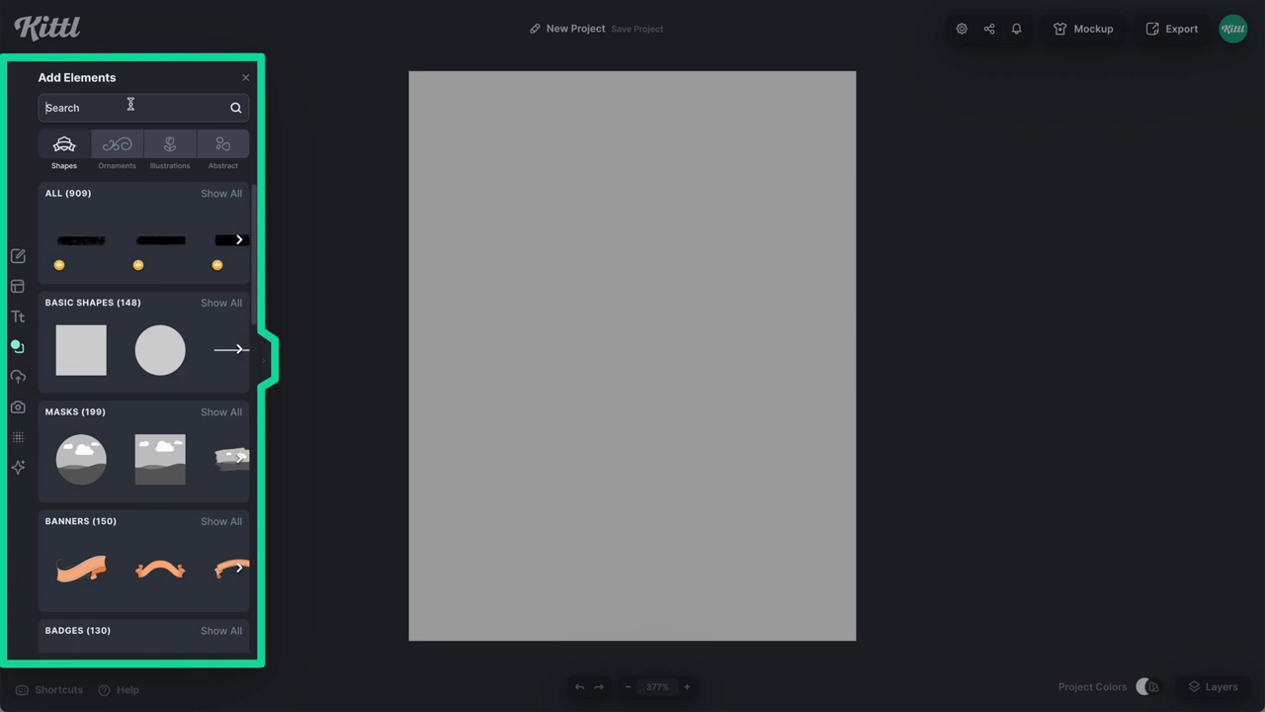
{"action": "type", "text": "lily"}
{"action": "key", "text": "Return"}
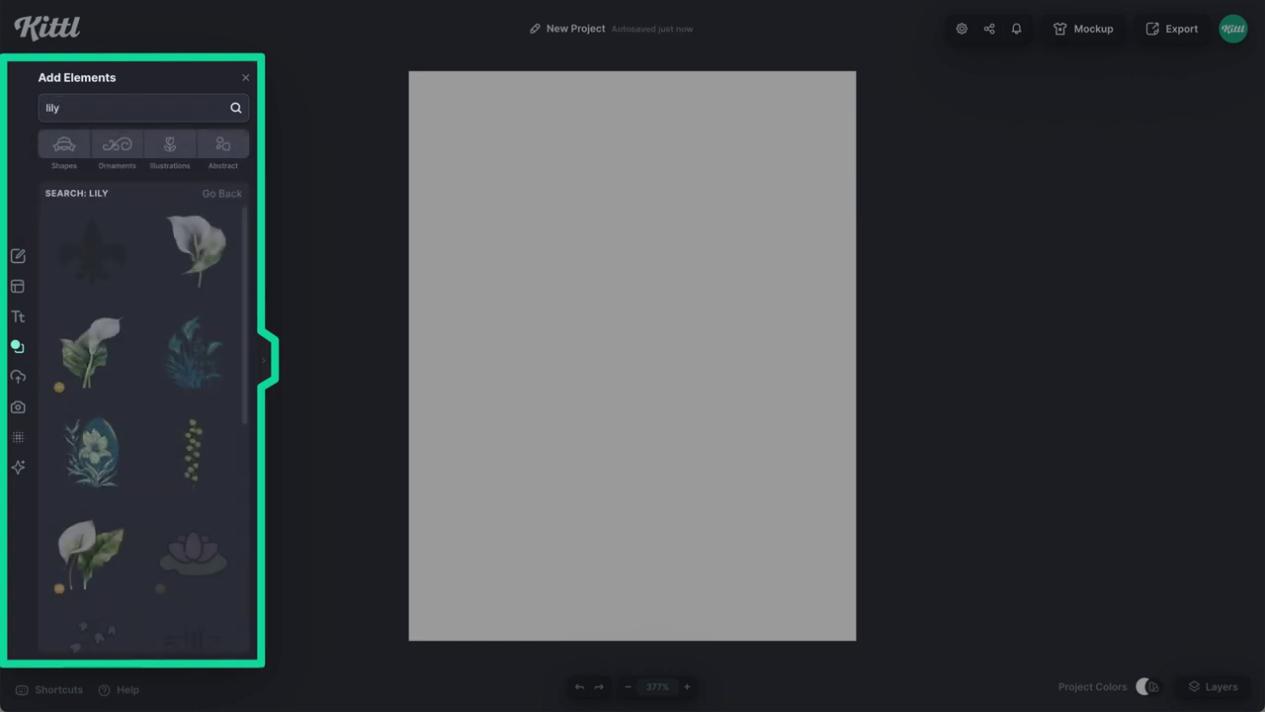
{"action": "scroll", "coordinate": [112, 366], "scroll_direction": "down", "scroll_amount": 8}
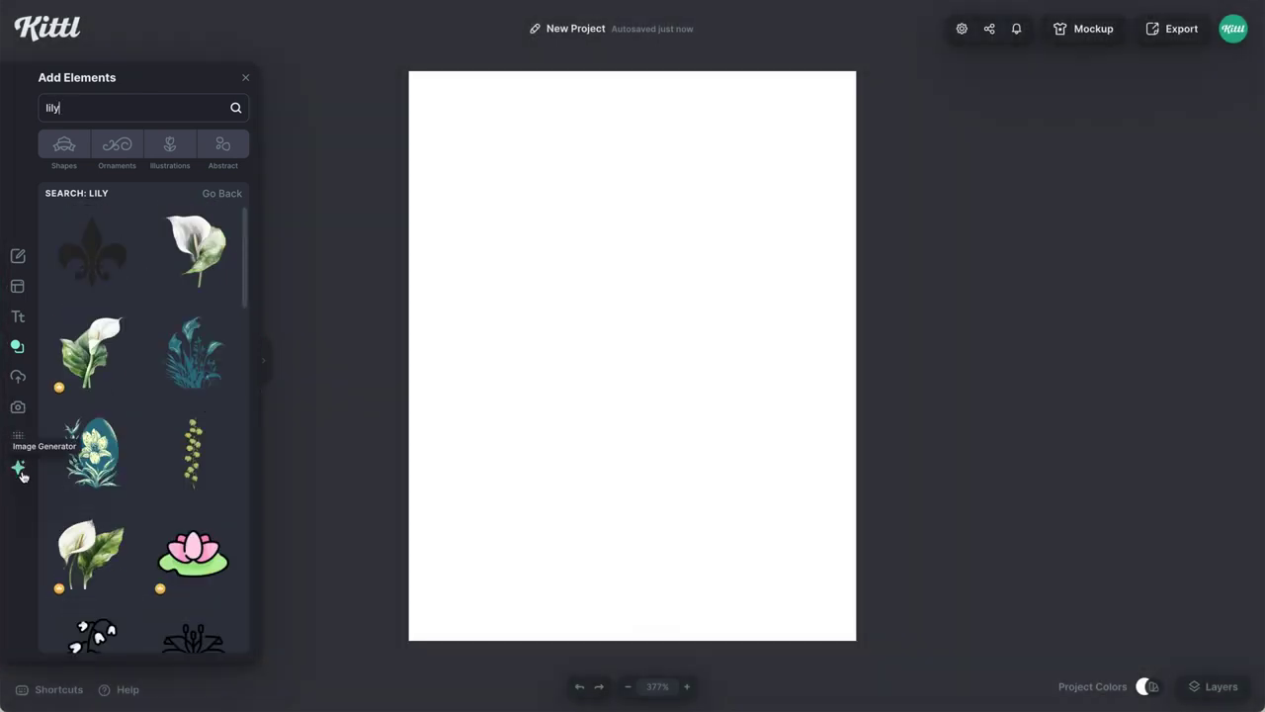
Generate an AI image of "a lily" in the Vintage Drawing vector style and place it in the artboard's lower-right area
{"action": "left_click", "coordinate": [20, 472]}
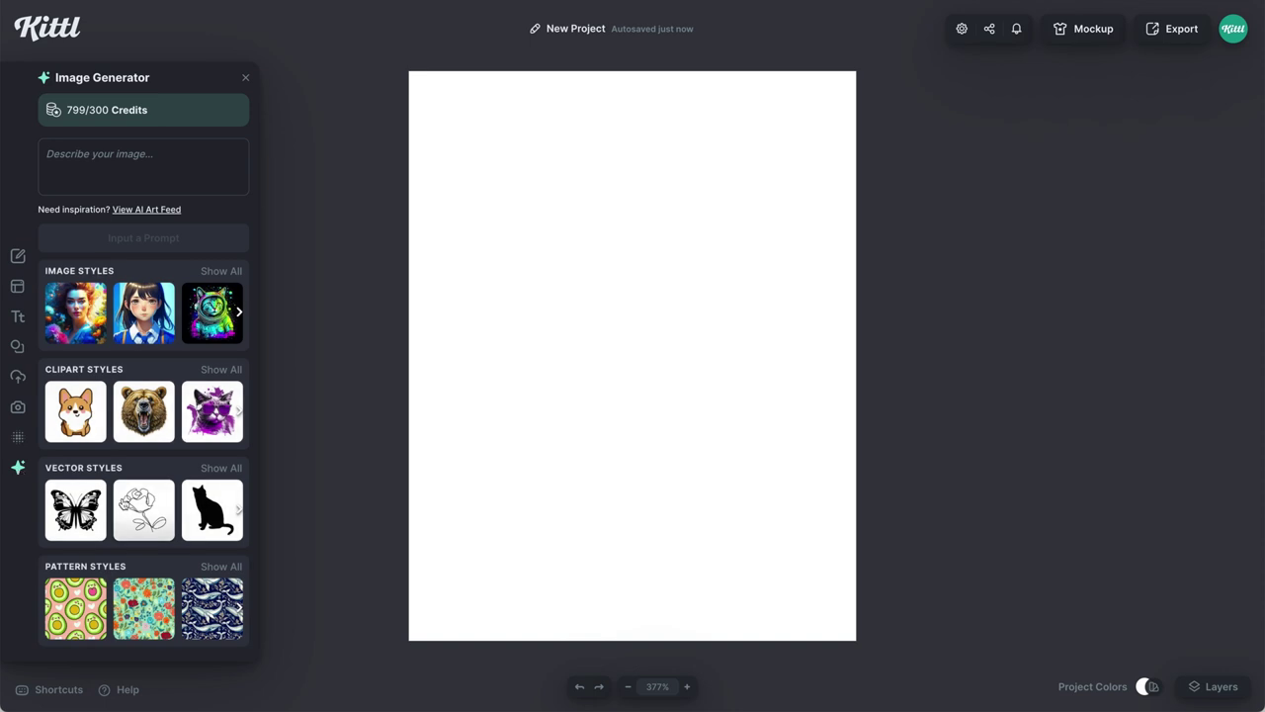
{"action": "scroll", "coordinate": [148, 504], "scroll_direction": "right", "scroll_amount": 3}
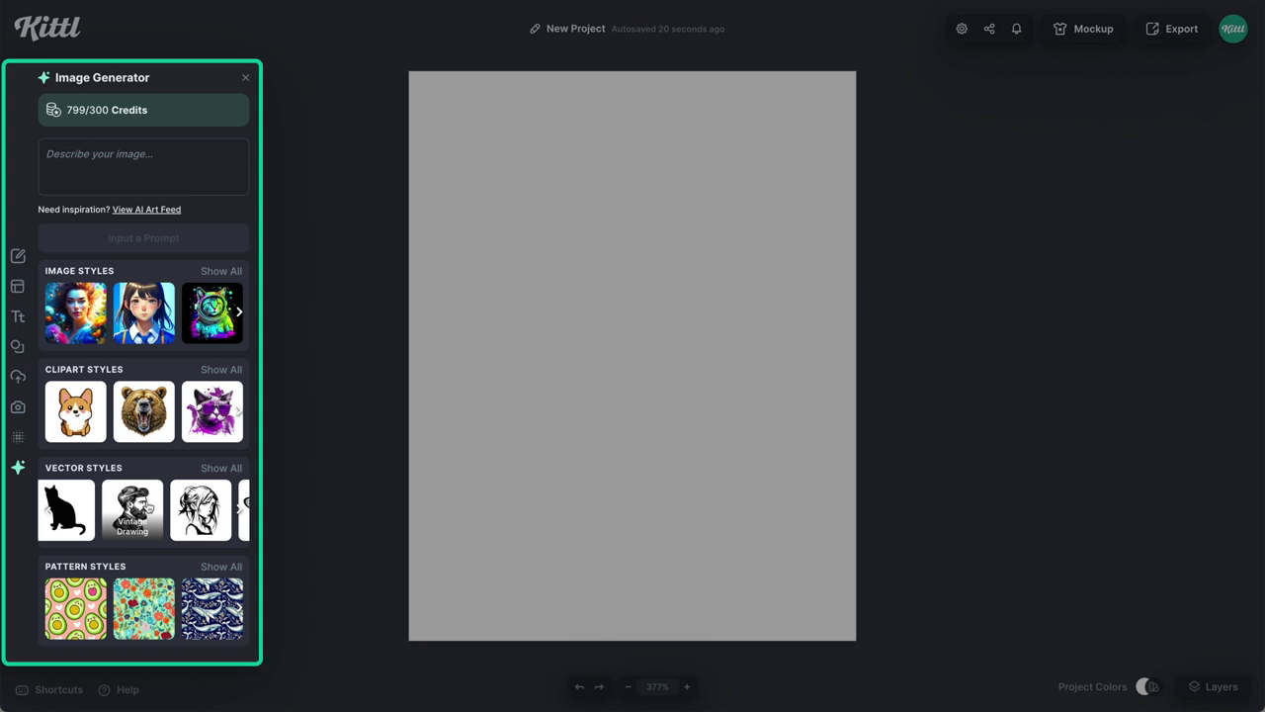
{"action": "left_click", "coordinate": [136, 511]}
{"action": "left_click", "coordinate": [161, 172]}
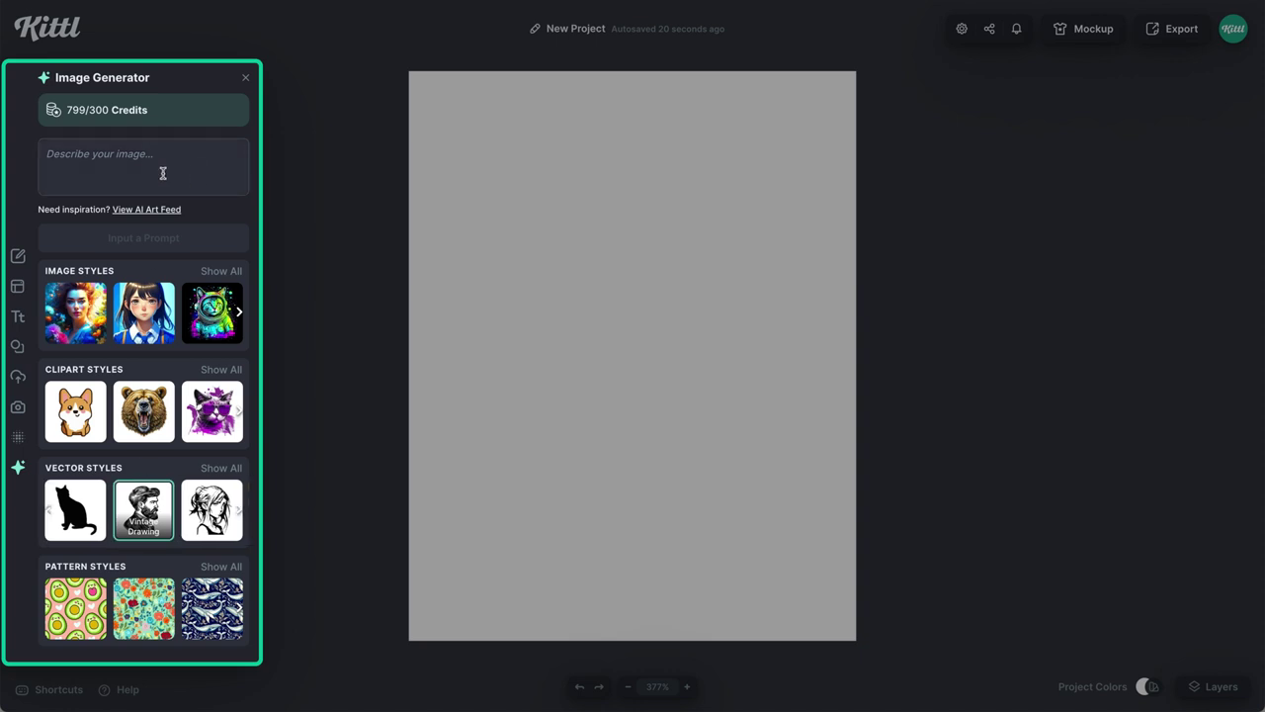
{"action": "type", "text": "a lily"}
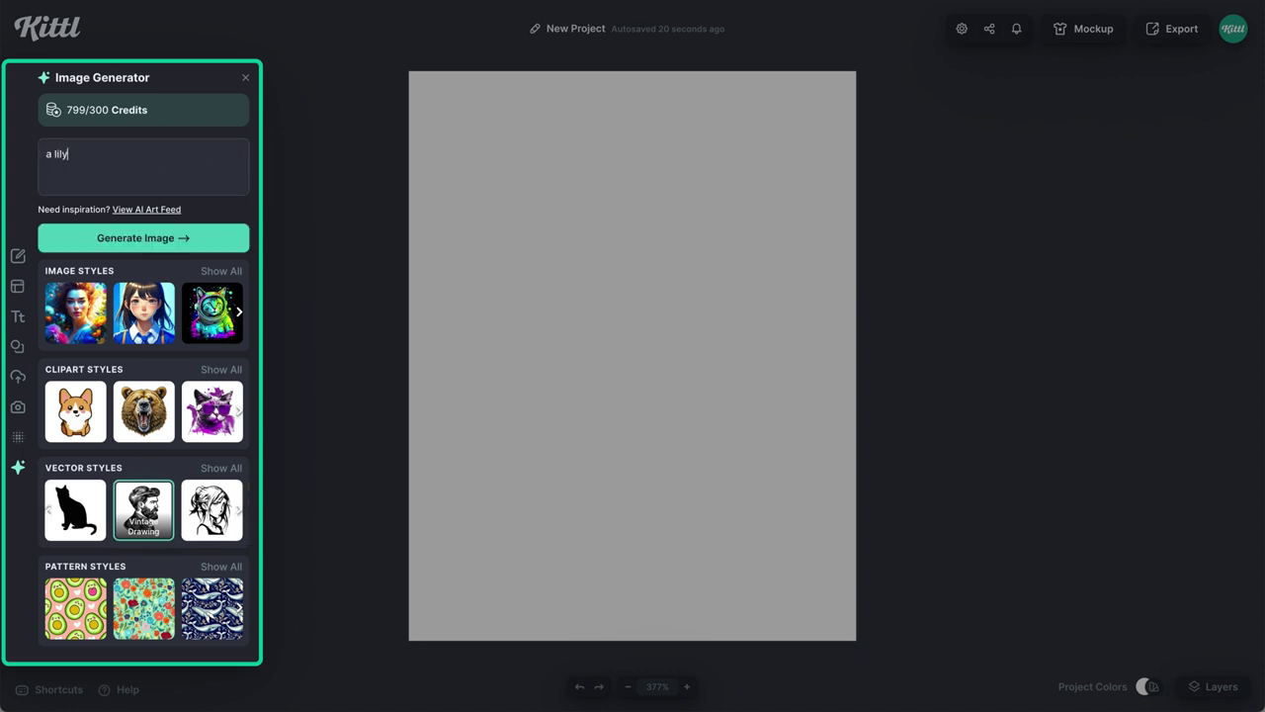
{"action": "key", "text": "Return"}
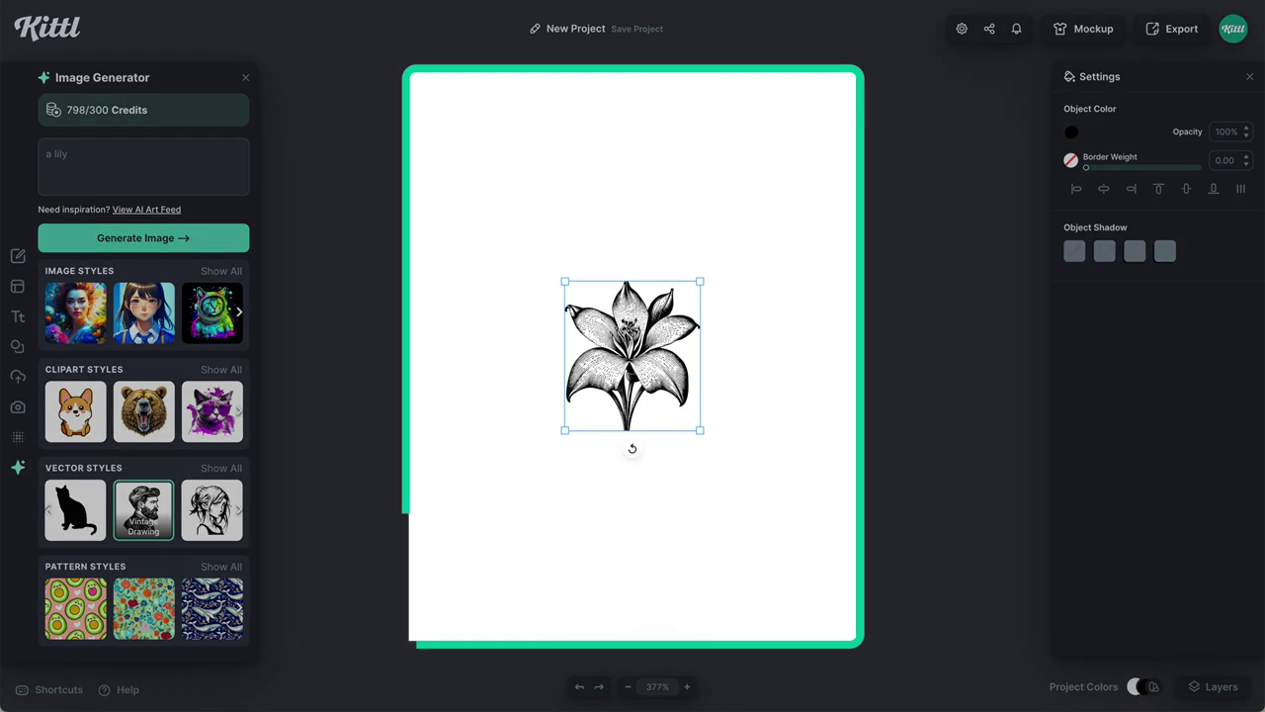
{"action": "left_click_drag", "start_coordinate": [654, 361], "coordinate": [787, 515]}
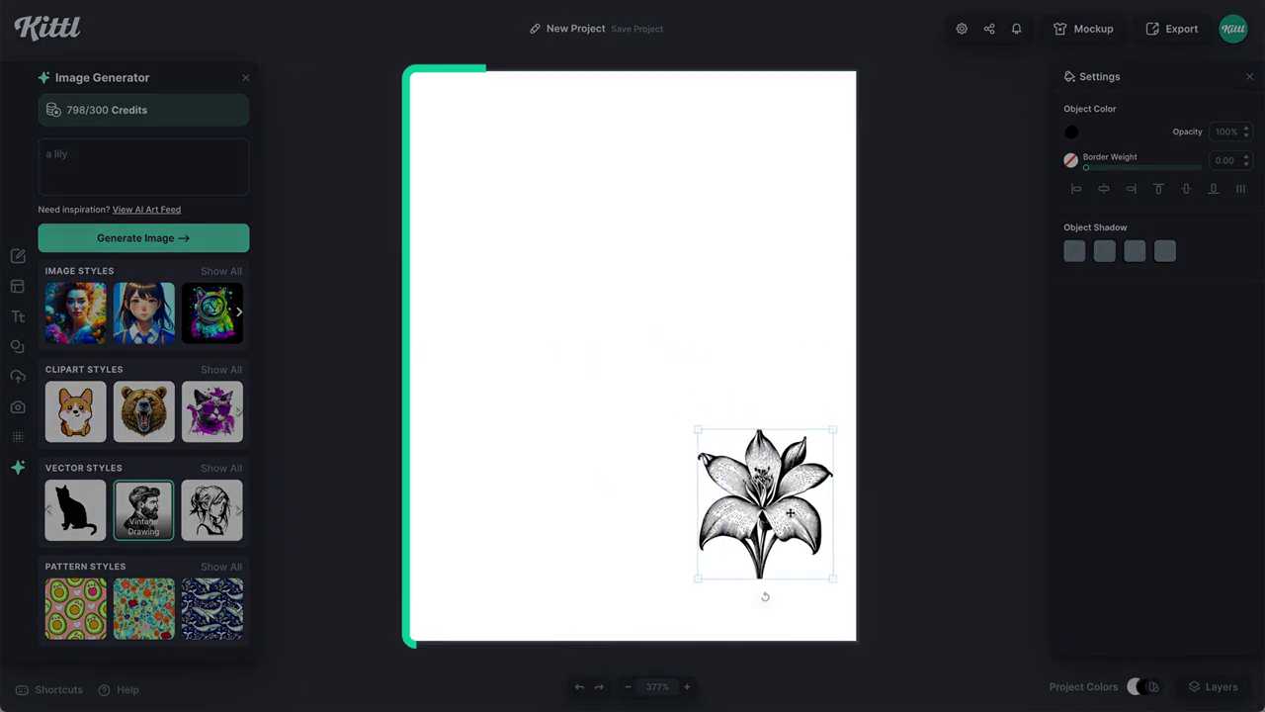
Generate "a grapefruit with leaves" in the Vintage Drawing style, then generate another version from the same prompt
{"action": "left_click", "coordinate": [97, 154]}
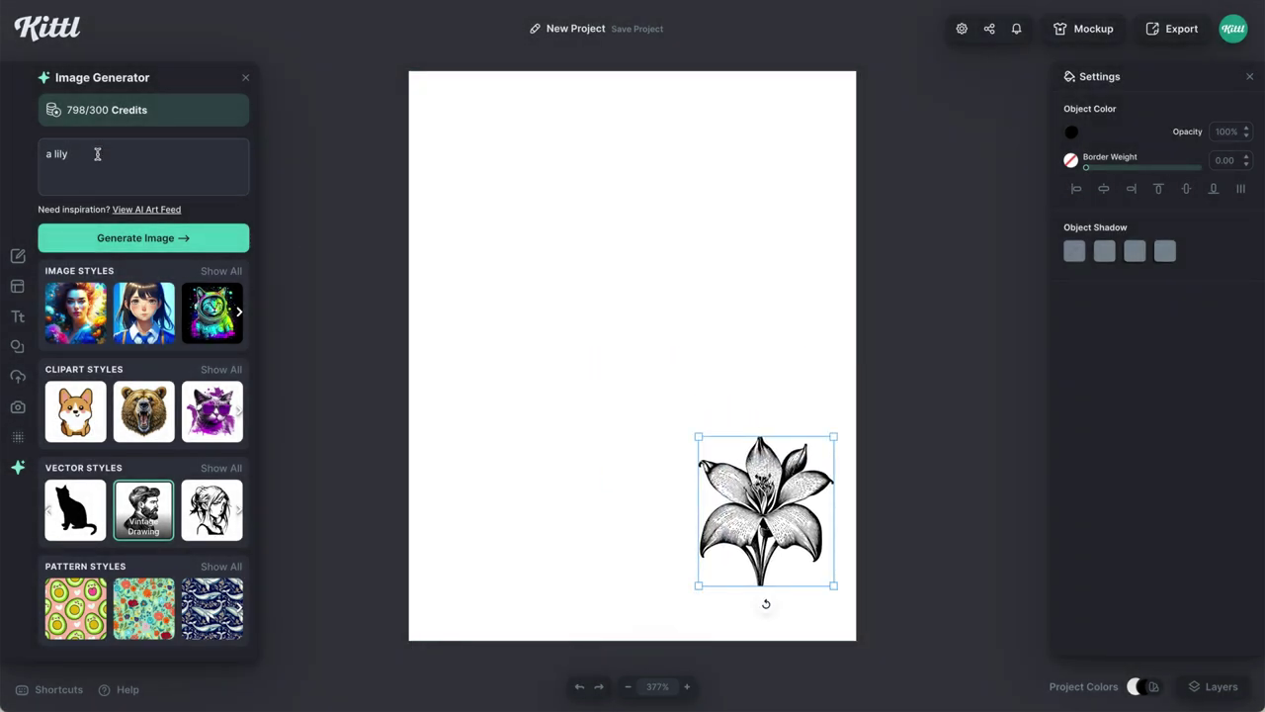
{"action": "key", "text": "BackSpace"}
{"action": "type", "text": "grapefruit w"}
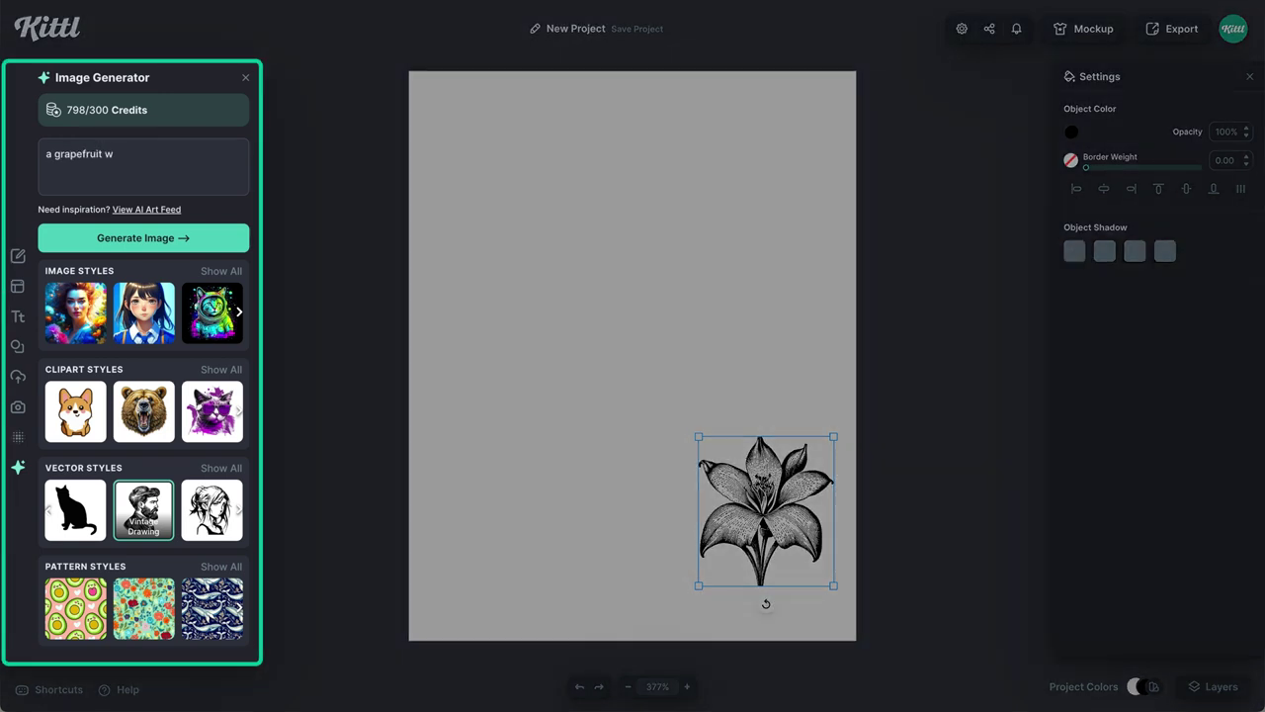
{"action": "type", "text": "ith leaves"}
{"action": "key", "text": "Return"}
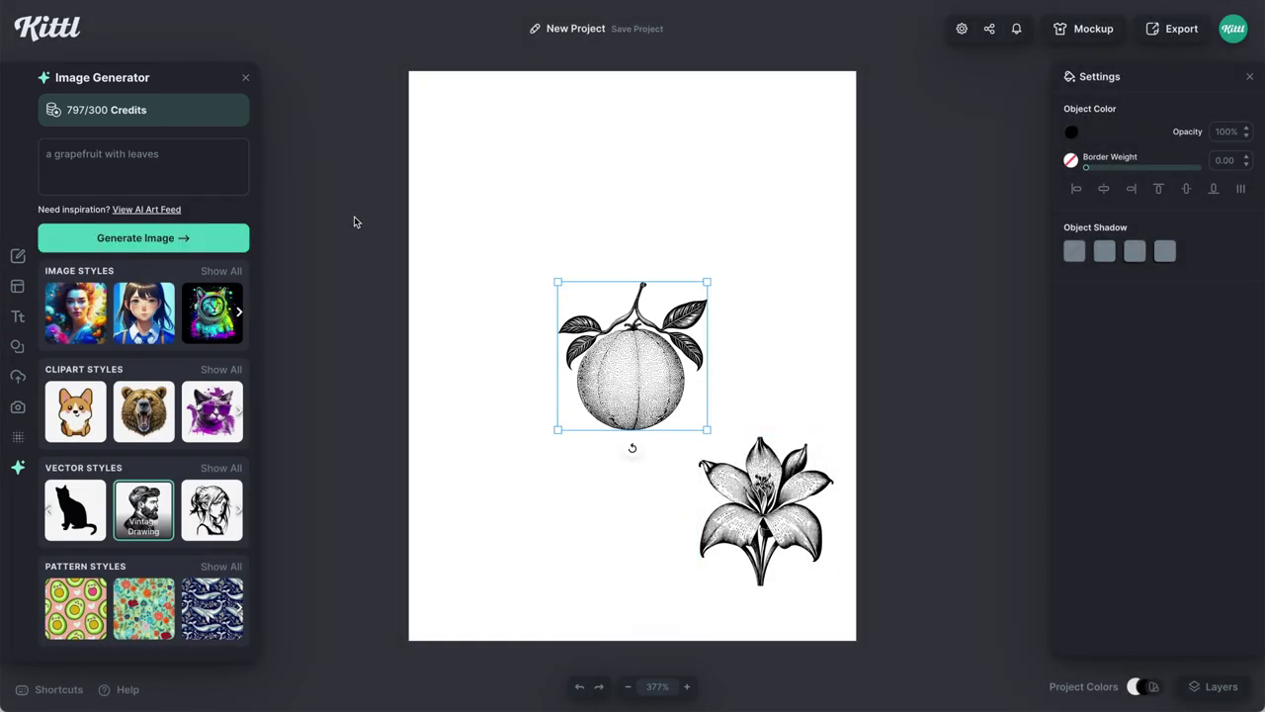
{"action": "left_click", "coordinate": [179, 239]}
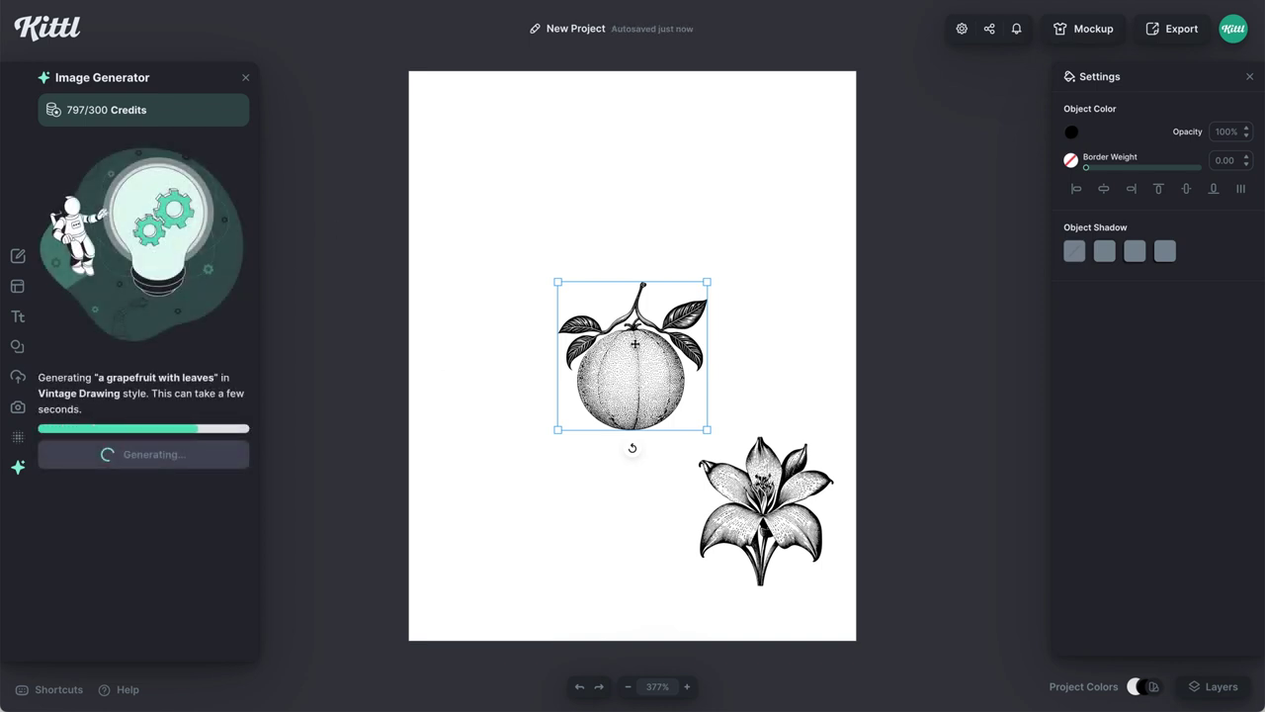
Move the generated grapefruit to the artboard's lower-left area and enlarge it so it runs past the left edge
{"action": "left_click", "coordinate": [697, 443]}
{"action": "left_click_drag", "start_coordinate": [650, 398], "coordinate": [609, 553]}
{"action": "left_click_drag", "start_coordinate": [660, 589], "coordinate": [502, 517]}
{"action": "left_click_drag", "start_coordinate": [553, 569], "coordinate": [619, 641]}
{"action": "left_click_drag", "start_coordinate": [551, 537], "coordinate": [543, 525]}
Enlarge the lily in the lower-right corner and tilt it slightly so it bleeds off the artboard
{"action": "left_click_drag", "start_coordinate": [761, 509], "coordinate": [866, 680]}
{"action": "left_click_drag", "start_coordinate": [758, 670], "coordinate": [796, 666]}
{"action": "left_click_drag", "start_coordinate": [774, 462], "coordinate": [782, 471]}
Duplicate the grapefruit into the artboard's upper-right corner, enlarging and rotating the copy so it bleeds off the edges
{"action": "left_click_drag", "start_coordinate": [524, 503], "coordinate": [832, 188]}
{"action": "left_click_drag", "start_coordinate": [792, 331], "coordinate": [761, 330]}
{"action": "left_click_drag", "start_coordinate": [806, 272], "coordinate": [784, 239]}
{"action": "left_click_drag", "start_coordinate": [869, 302], "coordinate": [861, 343]}
Duplicate the lily into the upper-left corner, rotate the copy clockwise, and nudge the lower-left grapefruit slightly upward
{"action": "left_click", "coordinate": [756, 542]}
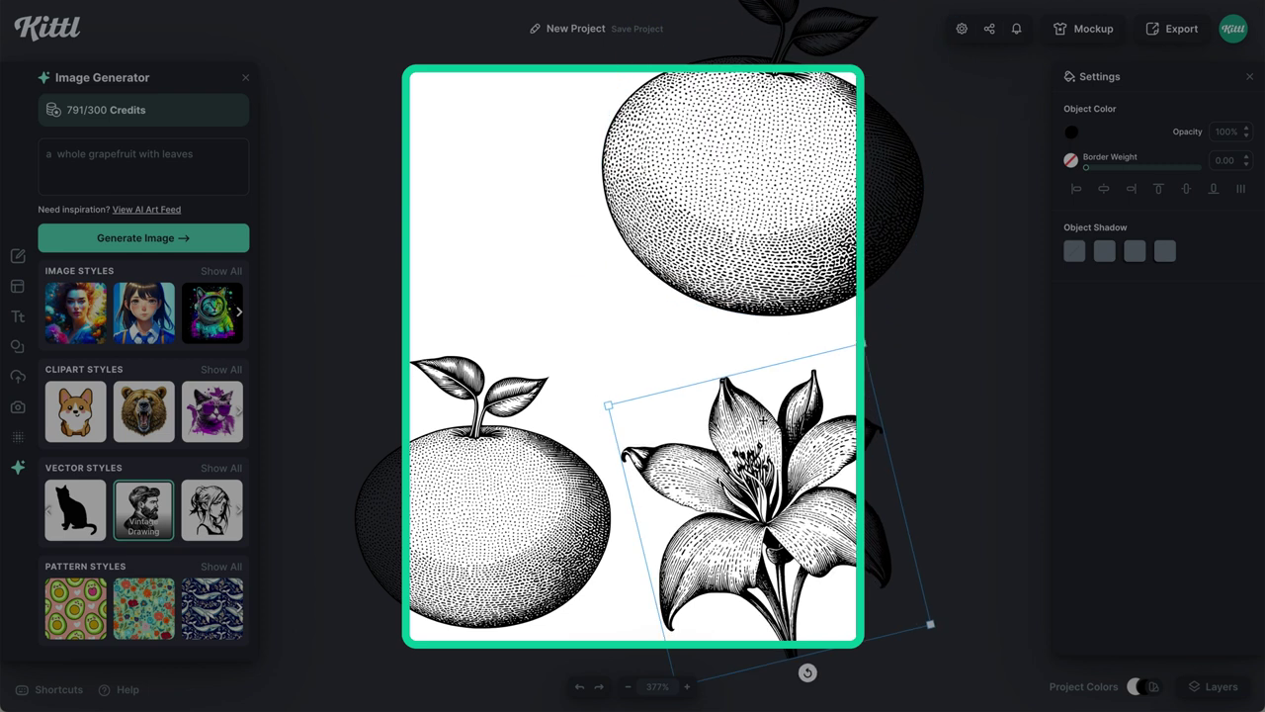
{"action": "left_click_drag", "start_coordinate": [727, 474], "coordinate": [441, 178]}
{"action": "left_click_drag", "start_coordinate": [520, 372], "coordinate": [420, 365]}
{"action": "left_click_drag", "start_coordinate": [489, 299], "coordinate": [440, 296]}
{"action": "left_click_drag", "start_coordinate": [477, 502], "coordinate": [472, 490]}
Set the artboard's background to the solid orange-red color e36947
{"action": "left_click", "coordinate": [642, 406]}
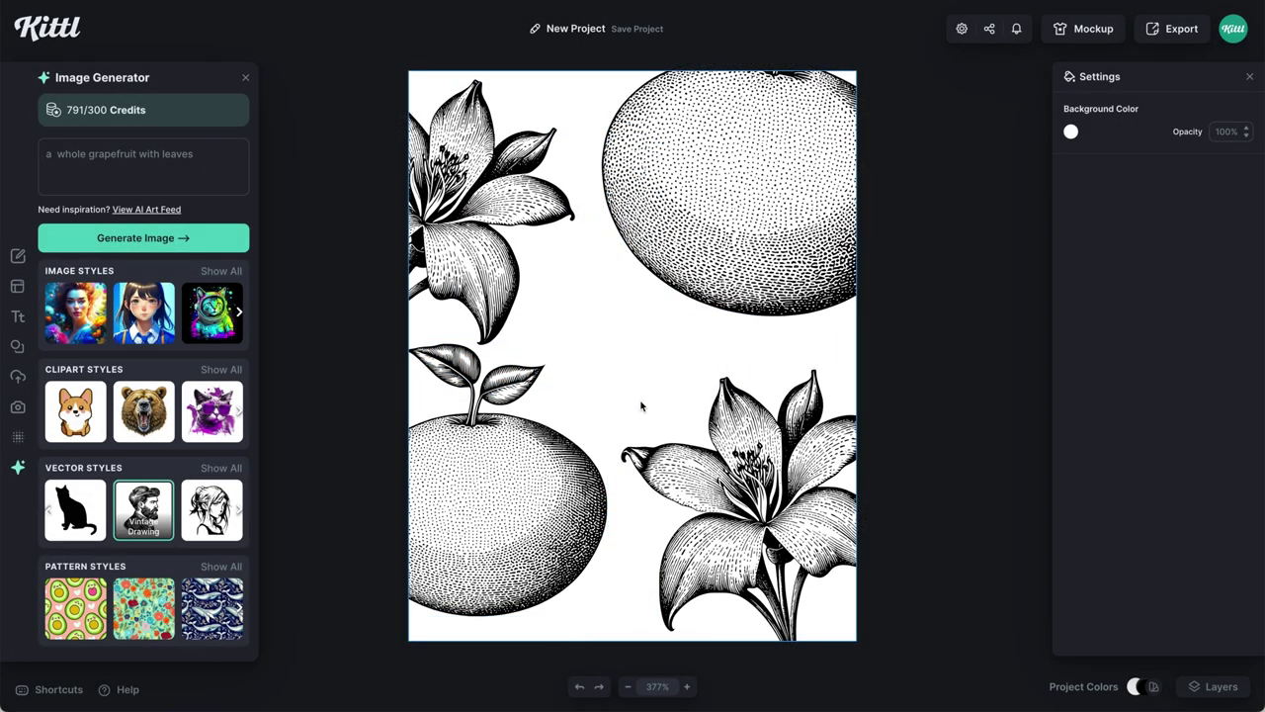
{"action": "left_click", "coordinate": [1070, 132]}
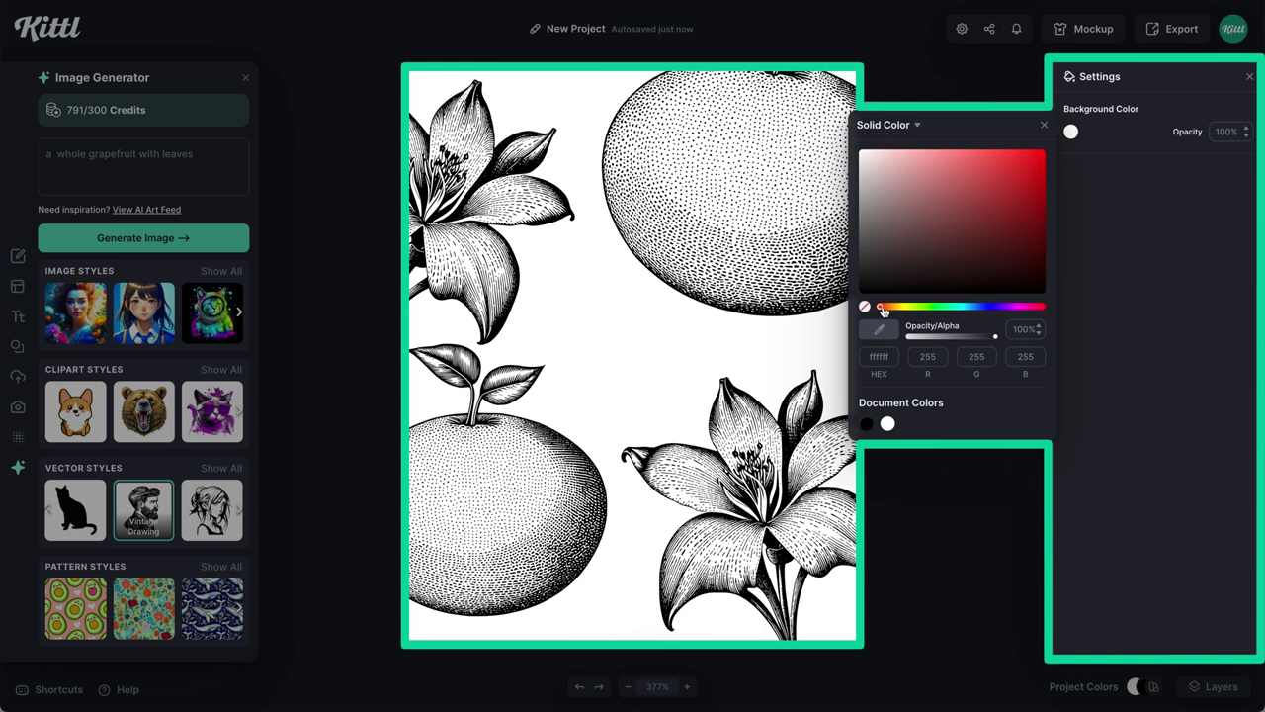
{"action": "left_click_drag", "start_coordinate": [884, 310], "coordinate": [886, 311]}
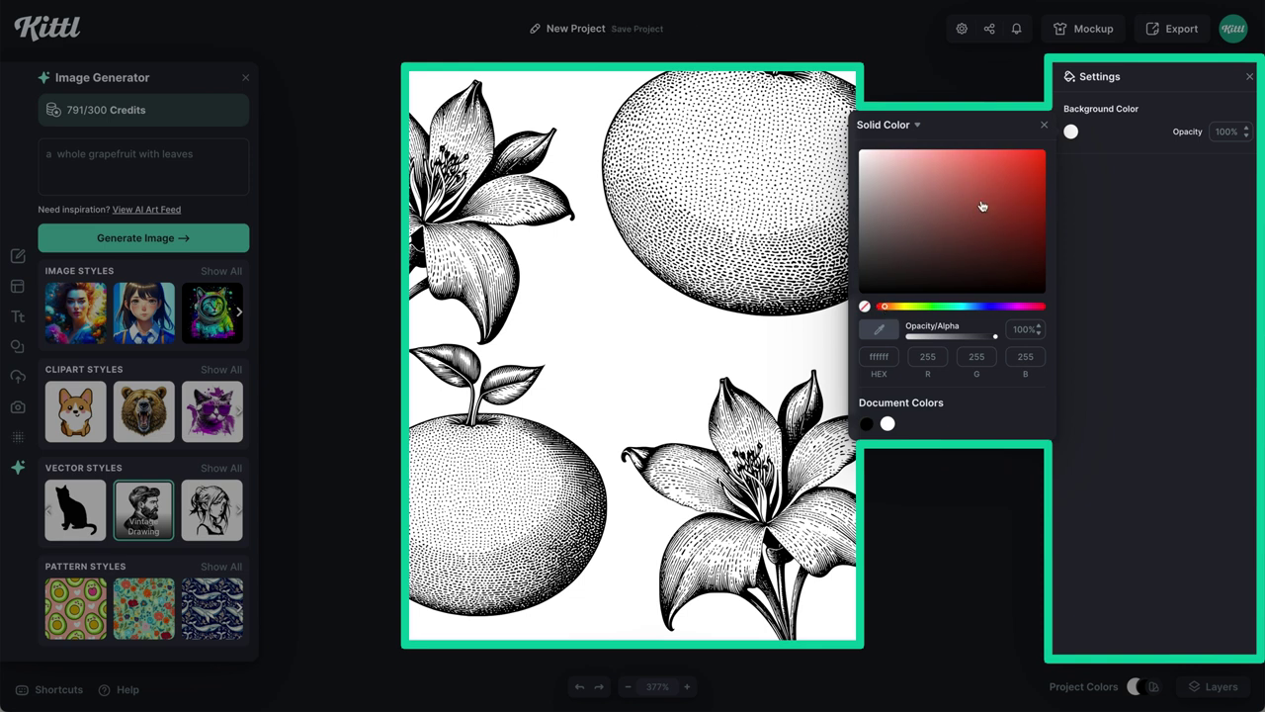
{"action": "left_click", "coordinate": [988, 171]}
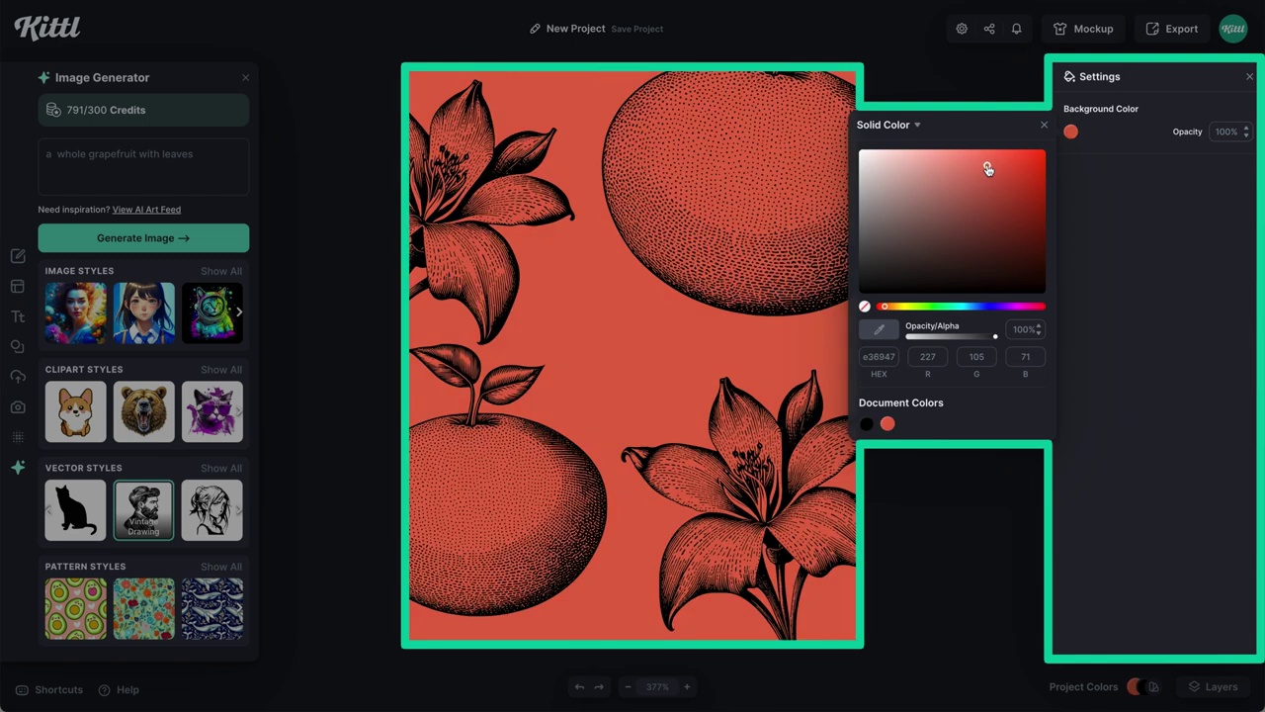
Select both lilies and both grapefruits and recolor them together to a darker red shade of the background color
{"action": "left_click", "coordinate": [756, 485]}
{"action": "left_click", "coordinate": [504, 495], "text": "shift"}
{"action": "left_click", "coordinate": [474, 227], "text": "shift"}
{"action": "left_click", "coordinate": [777, 268], "text": "shift"}
{"action": "left_click", "coordinate": [1072, 134]}
{"action": "left_click", "coordinate": [888, 426]}
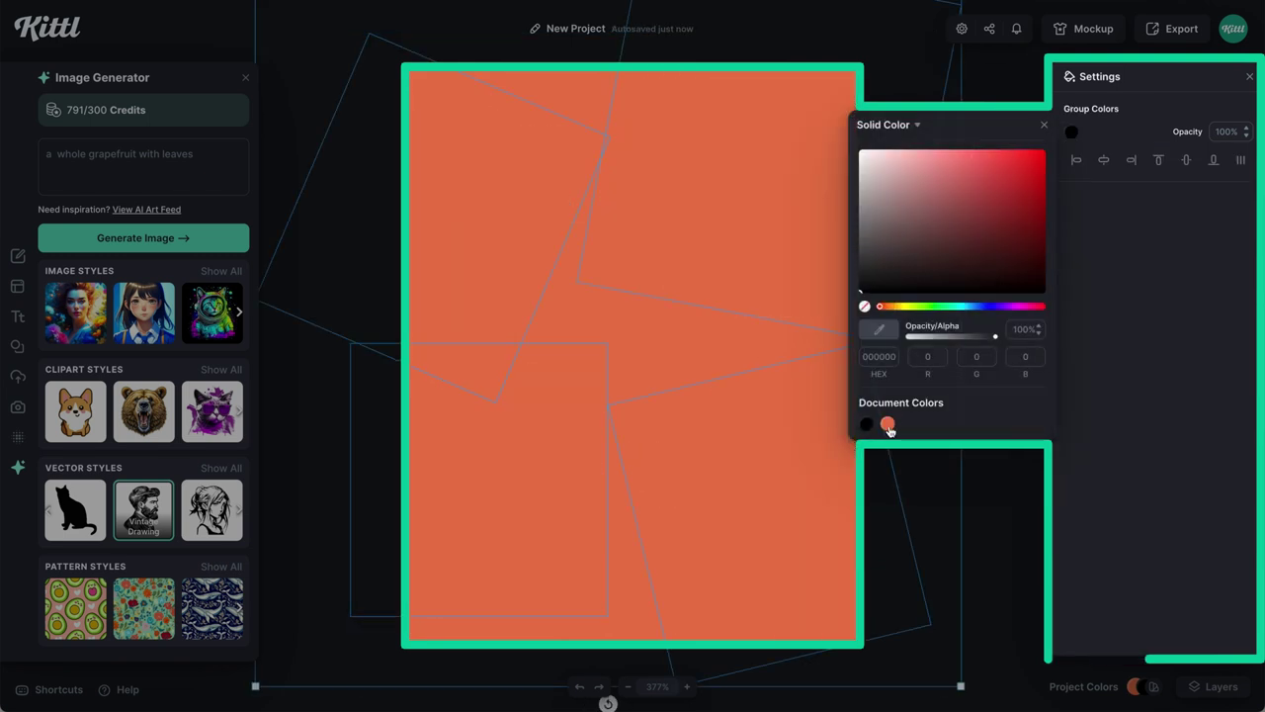
{"action": "left_click", "coordinate": [888, 427]}
{"action": "left_click", "coordinate": [717, 428]}
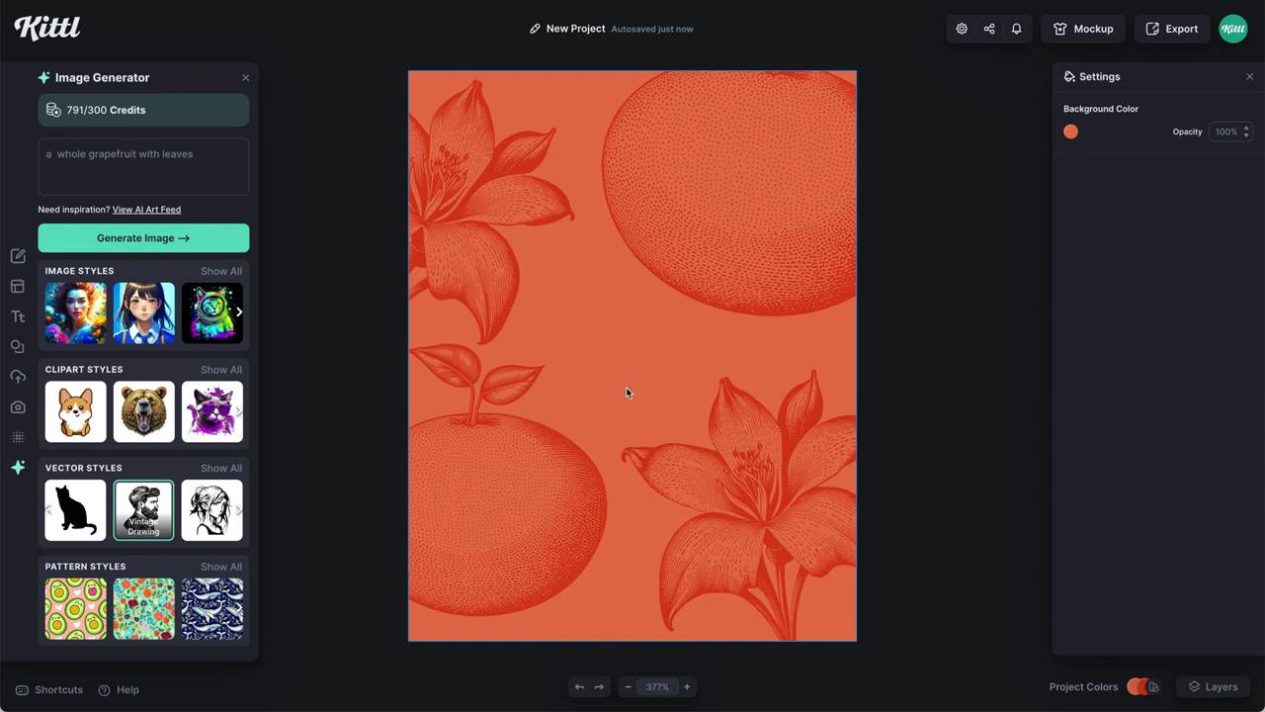
Browse the elements library and open the full Ornate Badge collection among the ornaments
{"action": "left_click", "coordinate": [18, 348]}
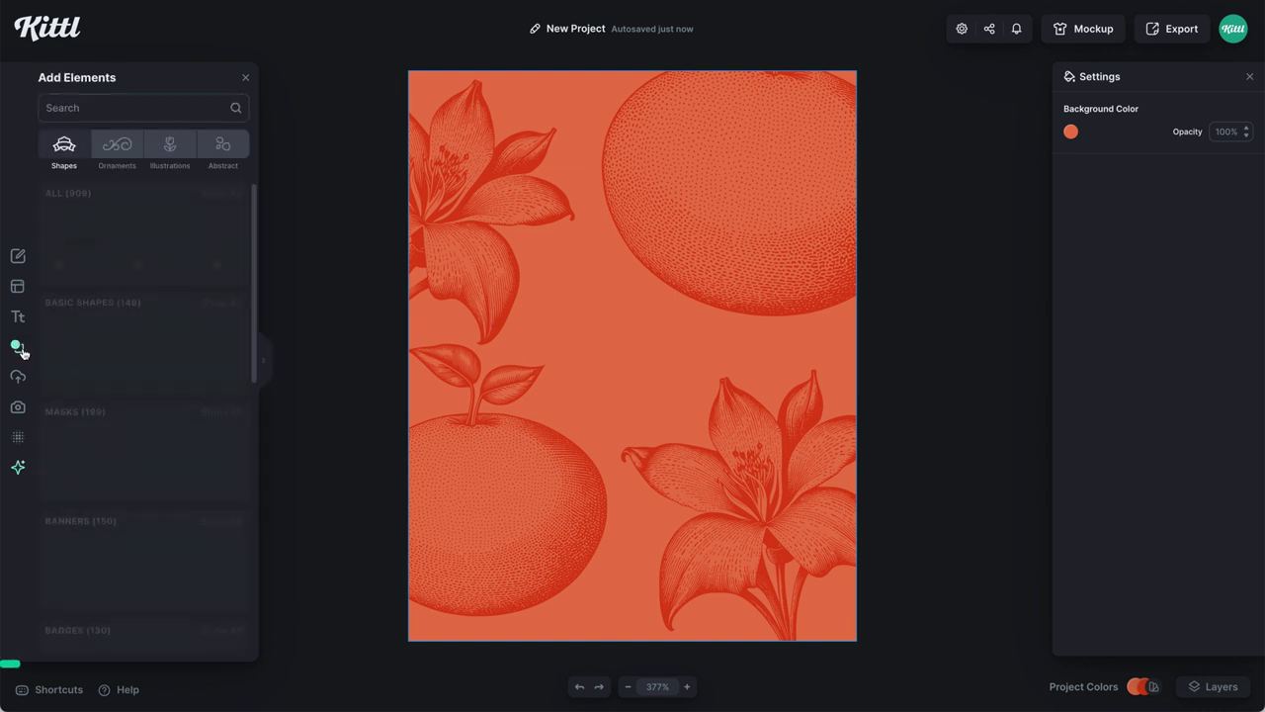
{"action": "scroll", "coordinate": [113, 359], "scroll_direction": "down", "scroll_amount": 5}
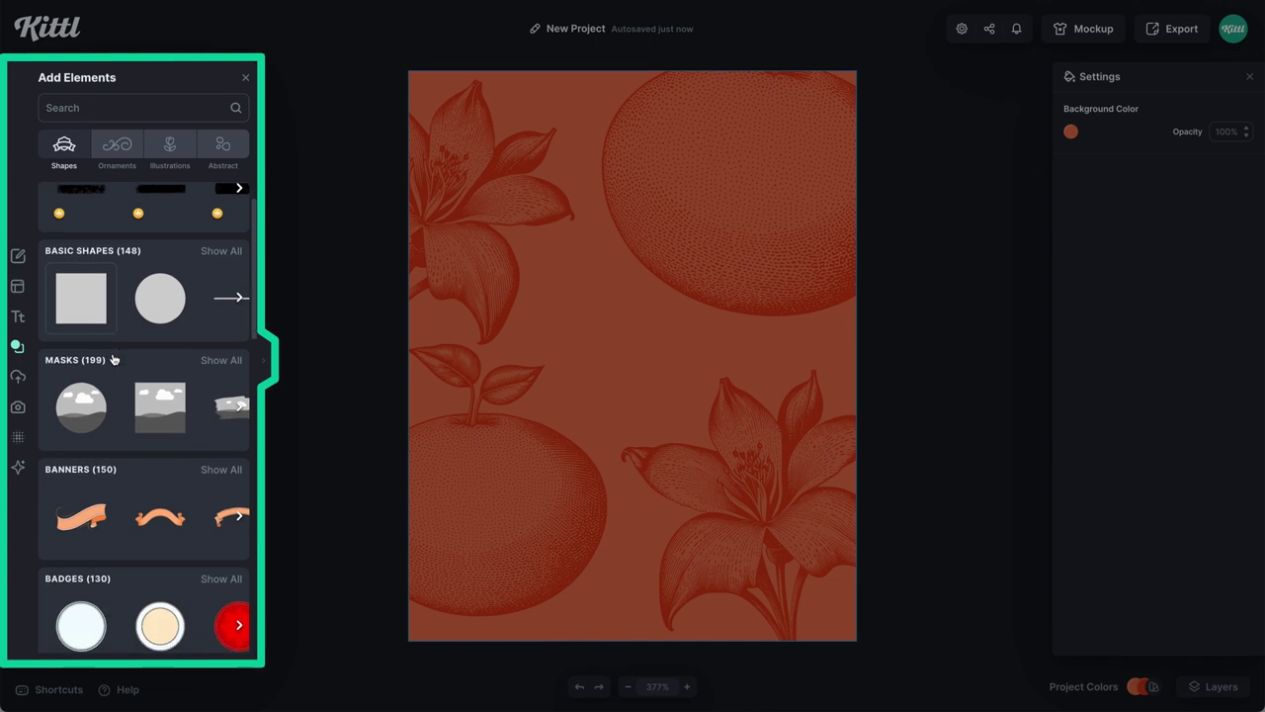
{"action": "scroll", "coordinate": [129, 296], "scroll_direction": "down", "scroll_amount": 20}
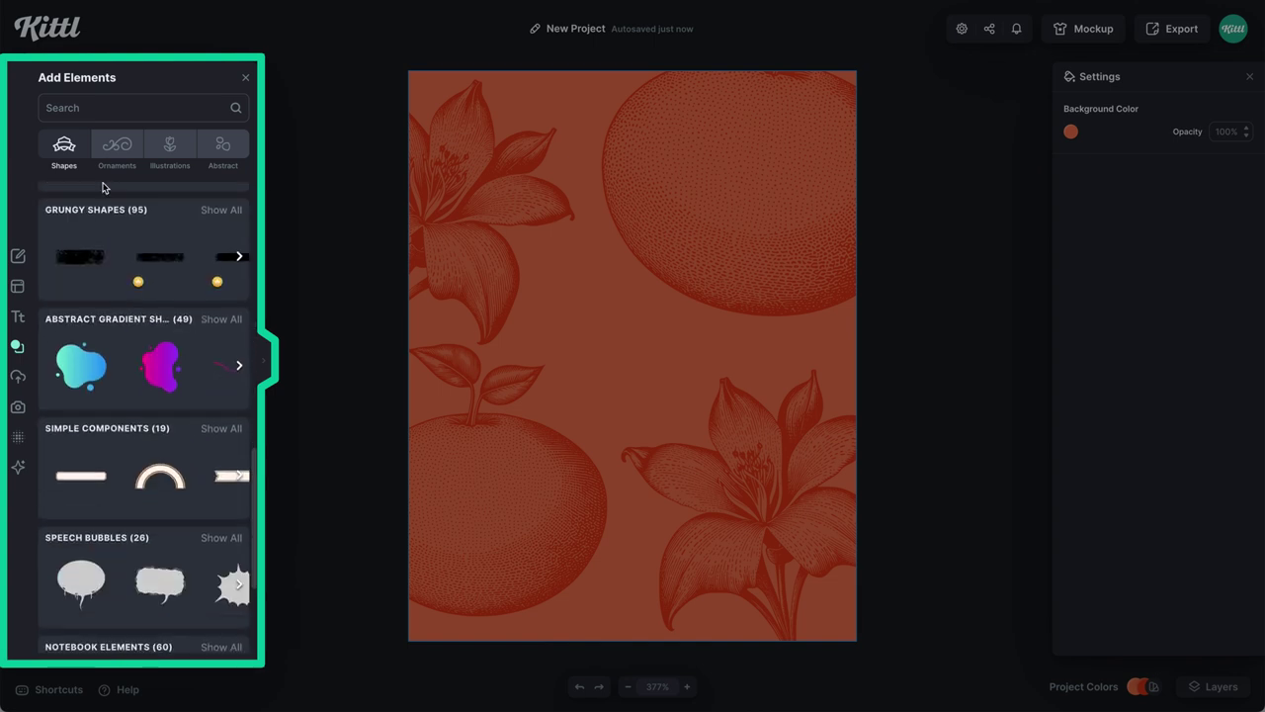
{"action": "left_click", "coordinate": [213, 366]}
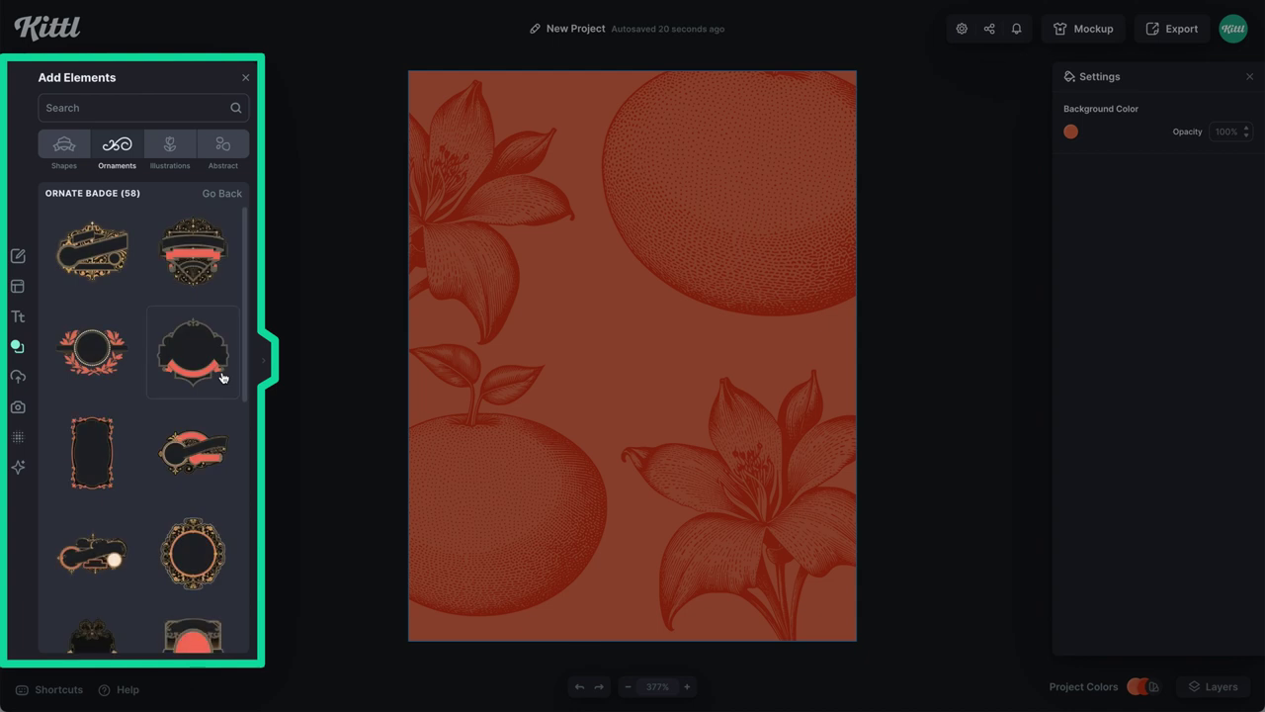
Try a tall rectangular frame, a round badge and a ribbon badge over the illustrations, deleting each one
{"action": "left_click", "coordinate": [108, 441]}
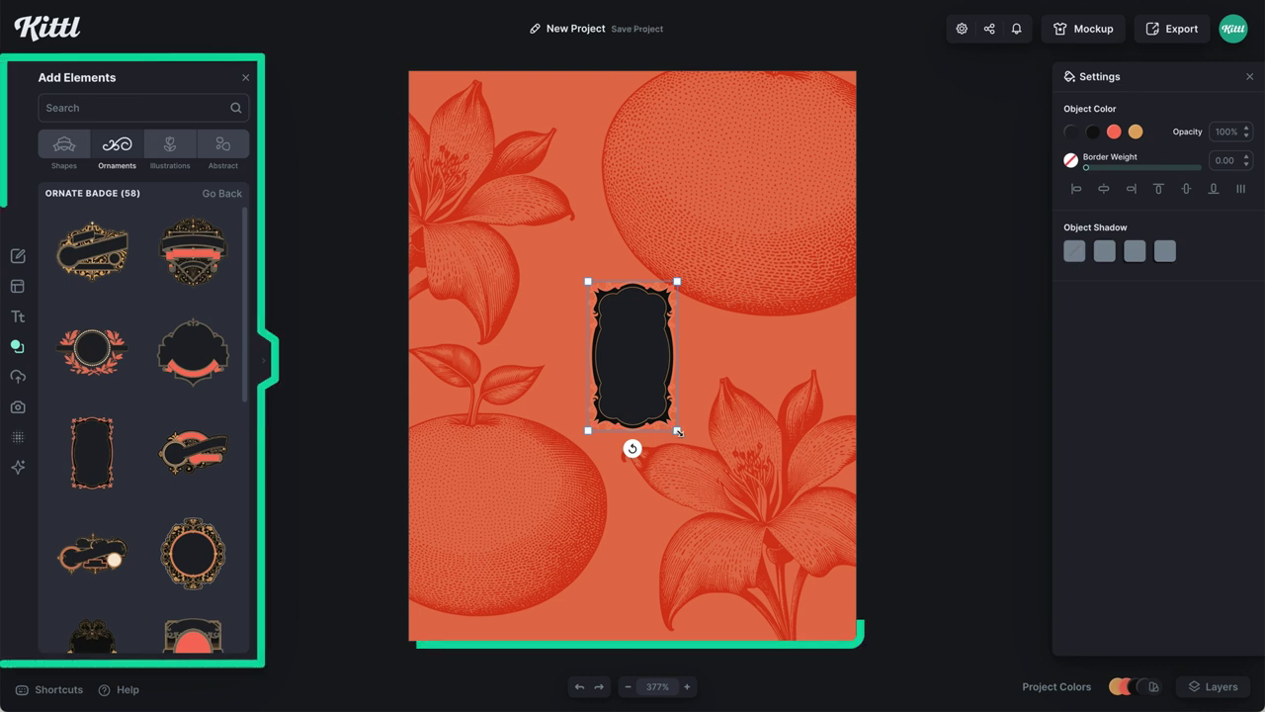
{"action": "left_click_drag", "start_coordinate": [678, 432], "coordinate": [785, 592]}
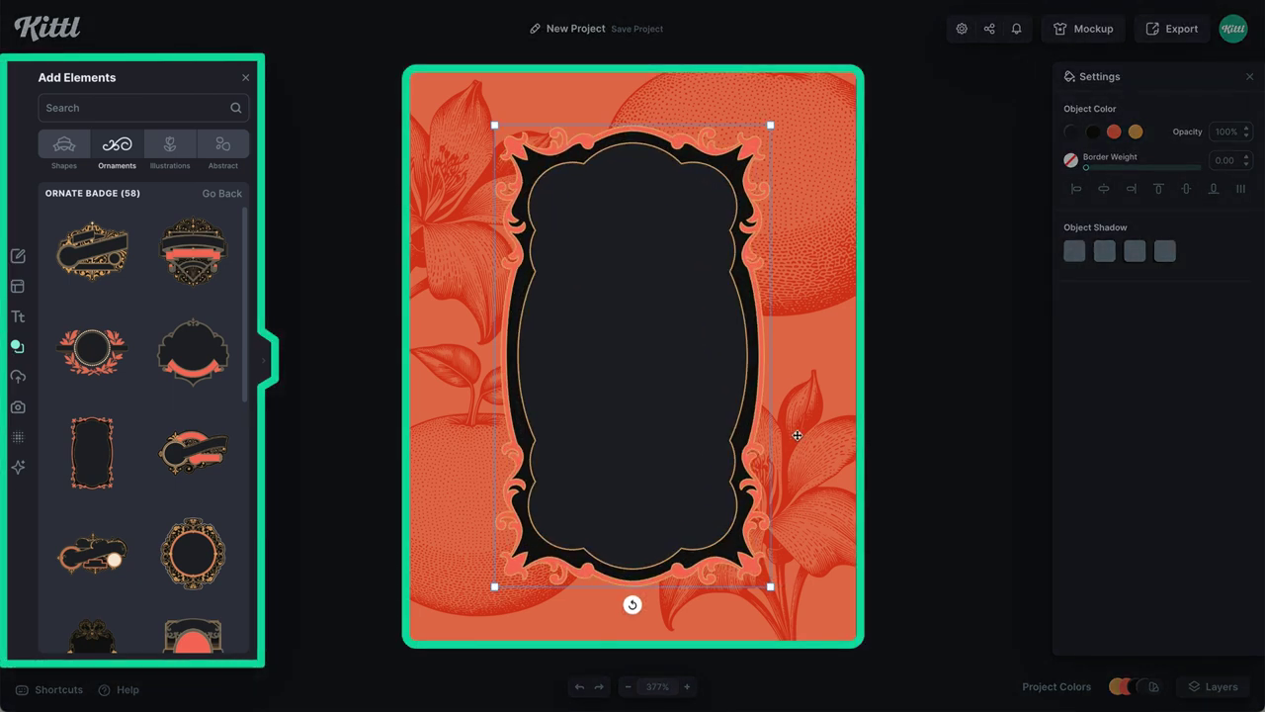
{"action": "key", "text": "Delete"}
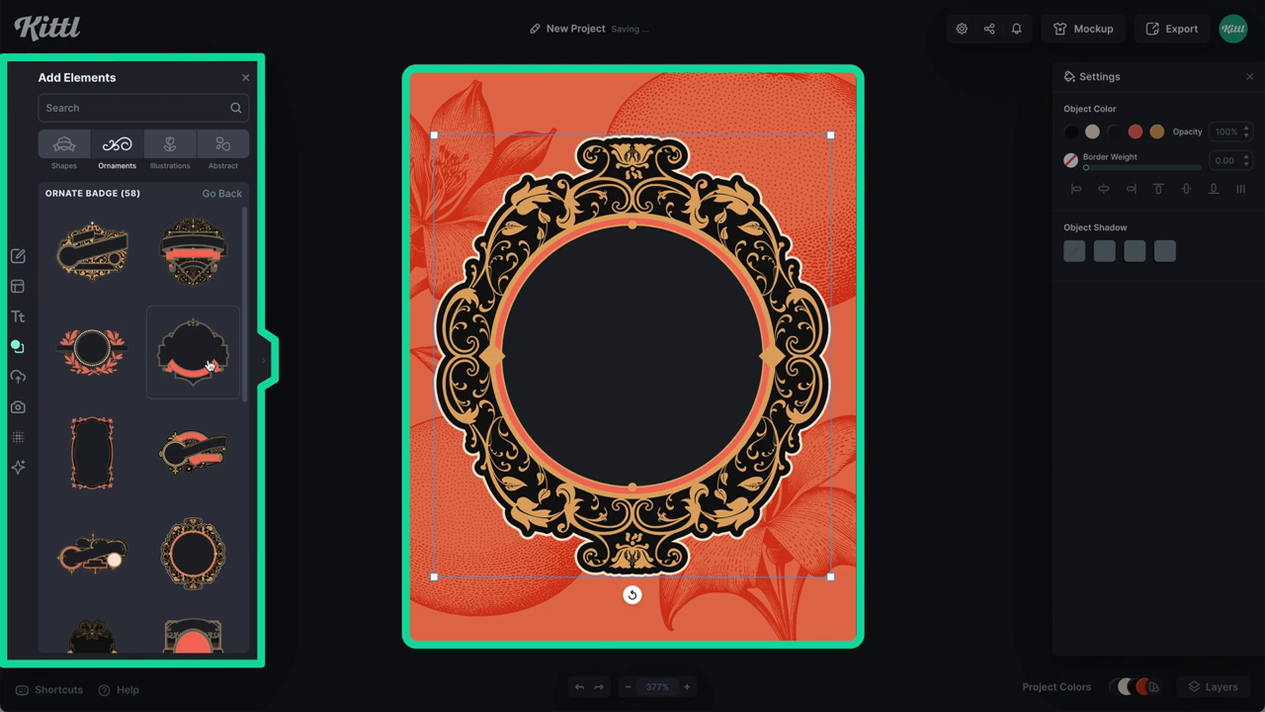
{"action": "key", "text": "Delete"}
{"action": "scroll", "coordinate": [168, 319], "scroll_direction": "down", "scroll_amount": 1}
{"action": "left_click", "coordinate": [183, 243]}
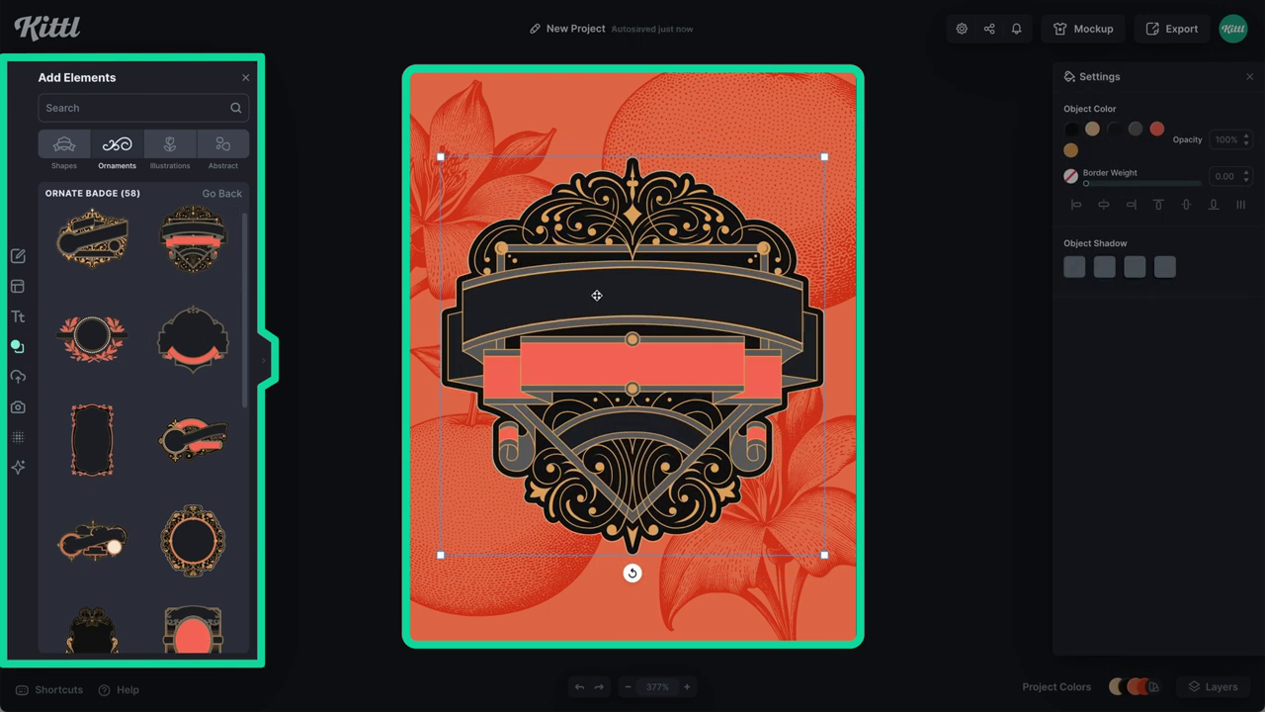
{"action": "key", "text": "Delete"}
Add the black ornate badge with the square centre over the illustrations and enlarge it to nearly the artboard's width
{"action": "scroll", "coordinate": [177, 453], "scroll_direction": "down", "scroll_amount": 5}
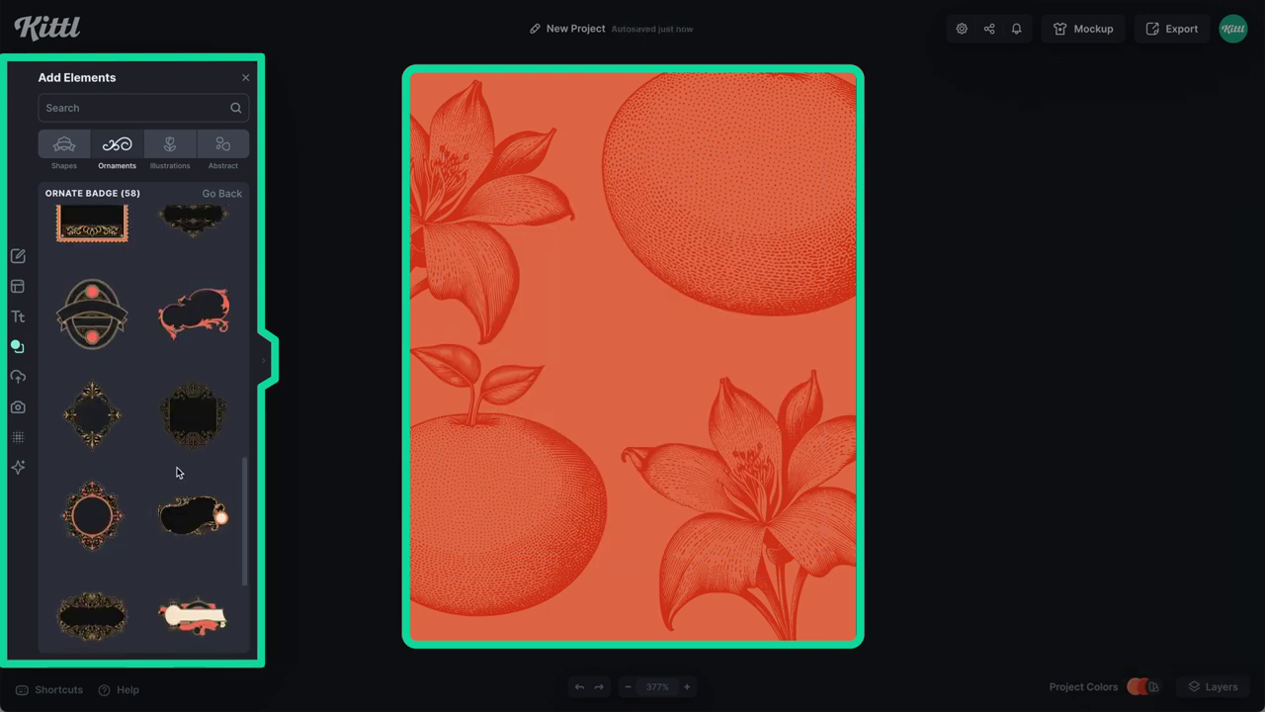
{"action": "left_click", "coordinate": [176, 453]}
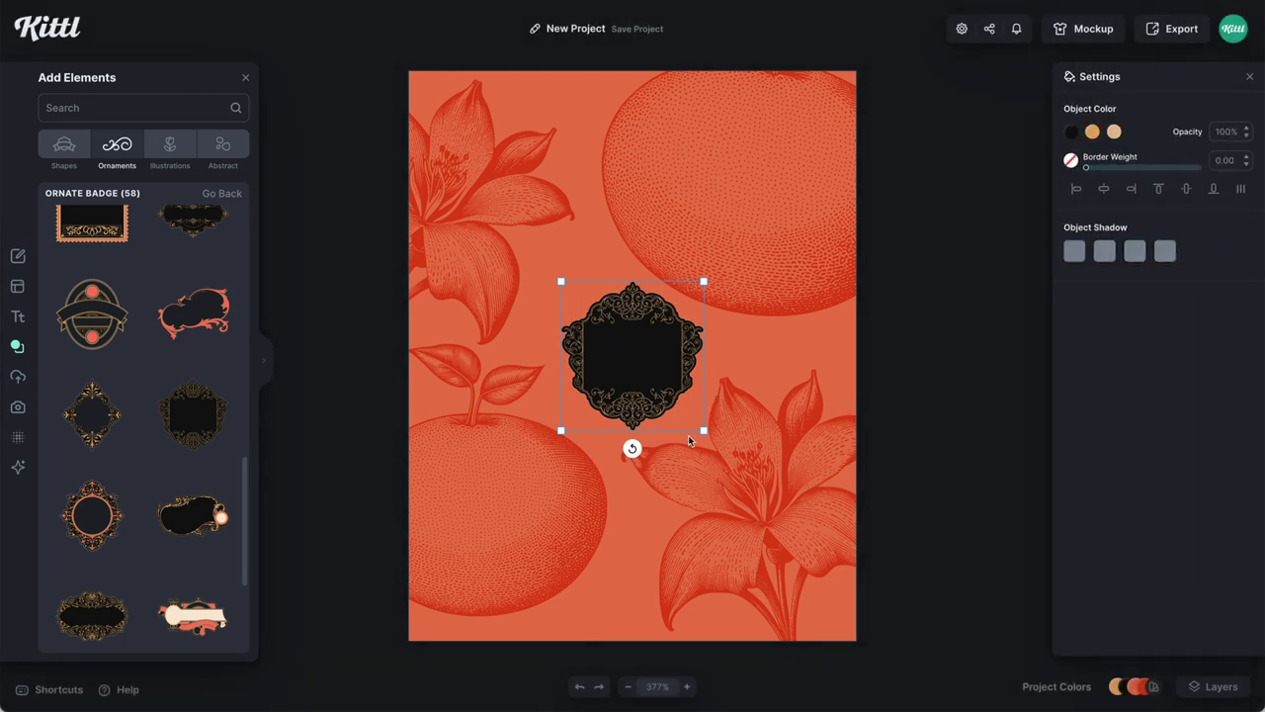
{"action": "left_click_drag", "start_coordinate": [725, 468], "coordinate": [783, 579]}
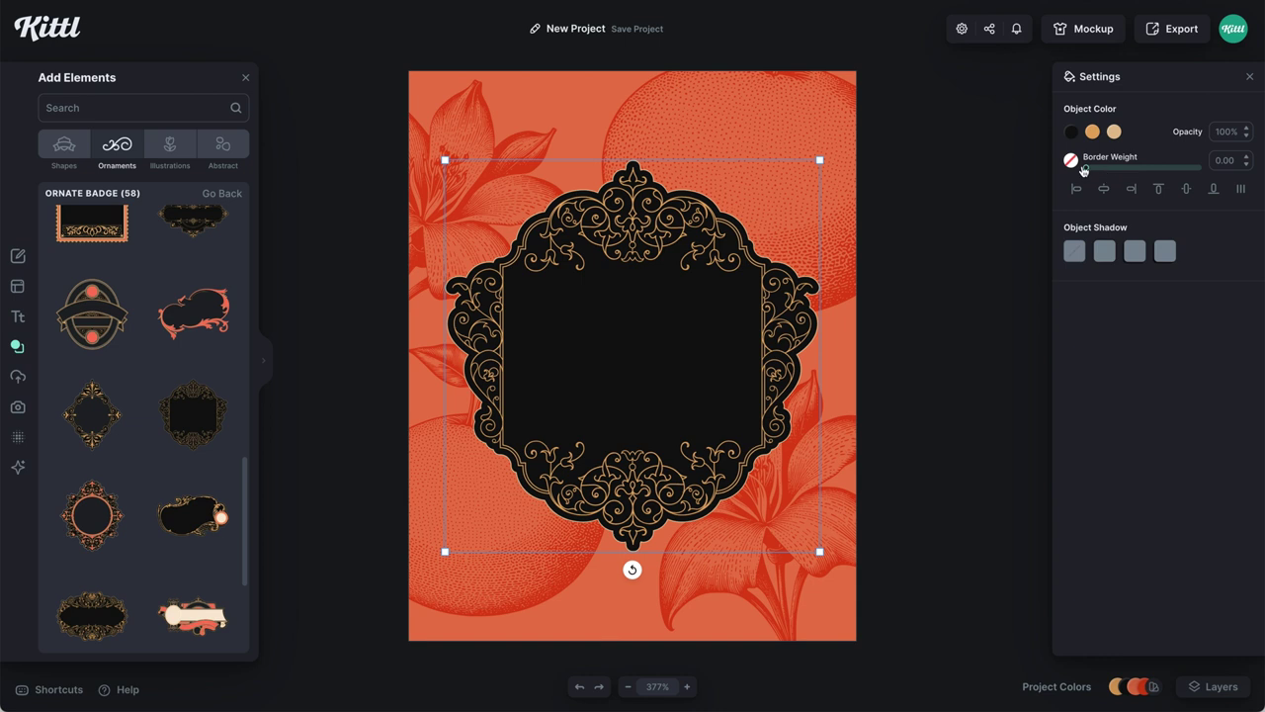
Try a white fill with dark red ornament lines on the badge
{"action": "left_click", "coordinate": [1070, 134]}
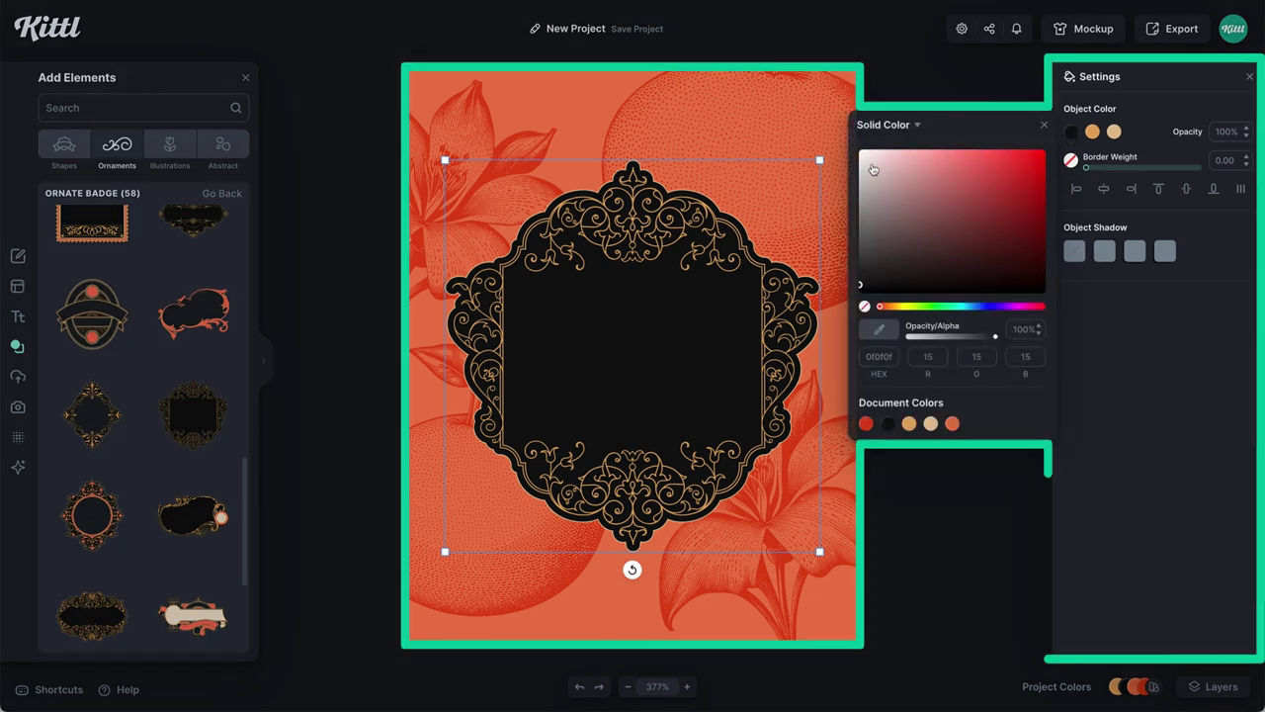
{"action": "left_click", "coordinate": [860, 152]}
{"action": "left_click", "coordinate": [1092, 134]}
{"action": "left_click", "coordinate": [888, 423]}
{"action": "left_click", "coordinate": [1114, 133]}
{"action": "left_click", "coordinate": [909, 426]}
{"action": "left_click", "coordinate": [873, 423]}
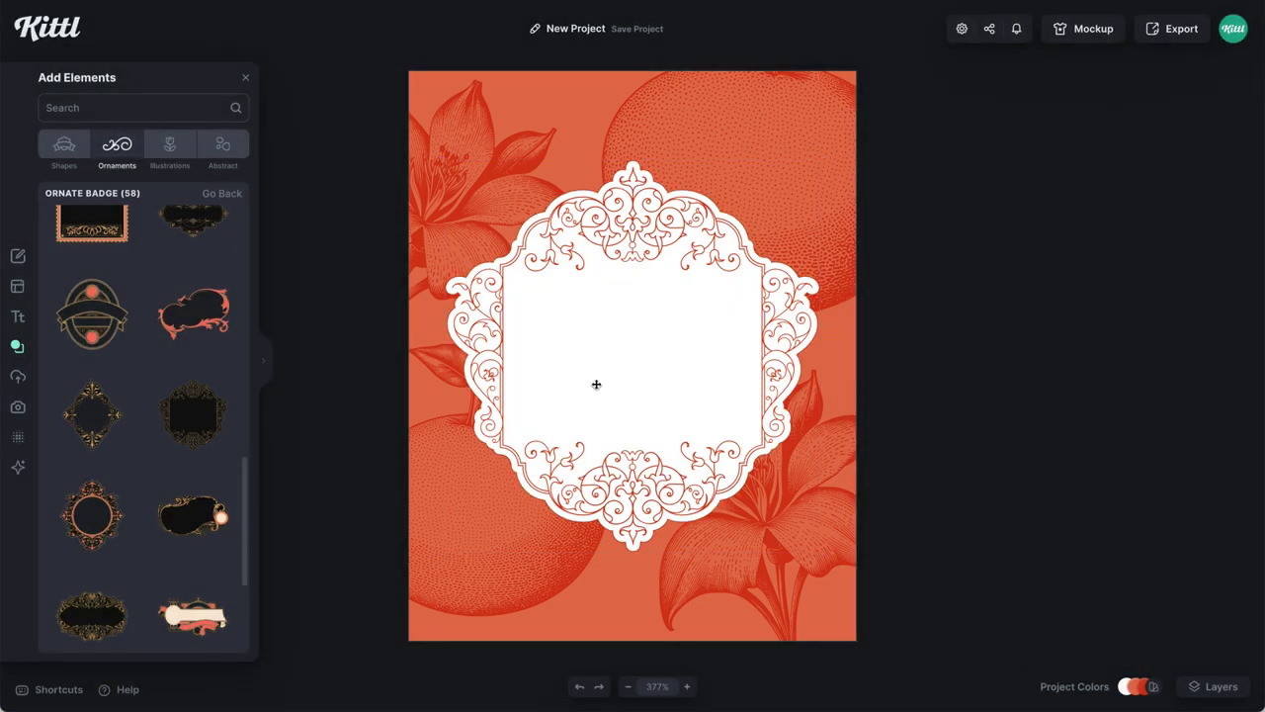
Recolor the badge's fill to the illustrations' dark red and its ornament lines and outline to white
{"action": "left_click", "coordinate": [731, 355]}
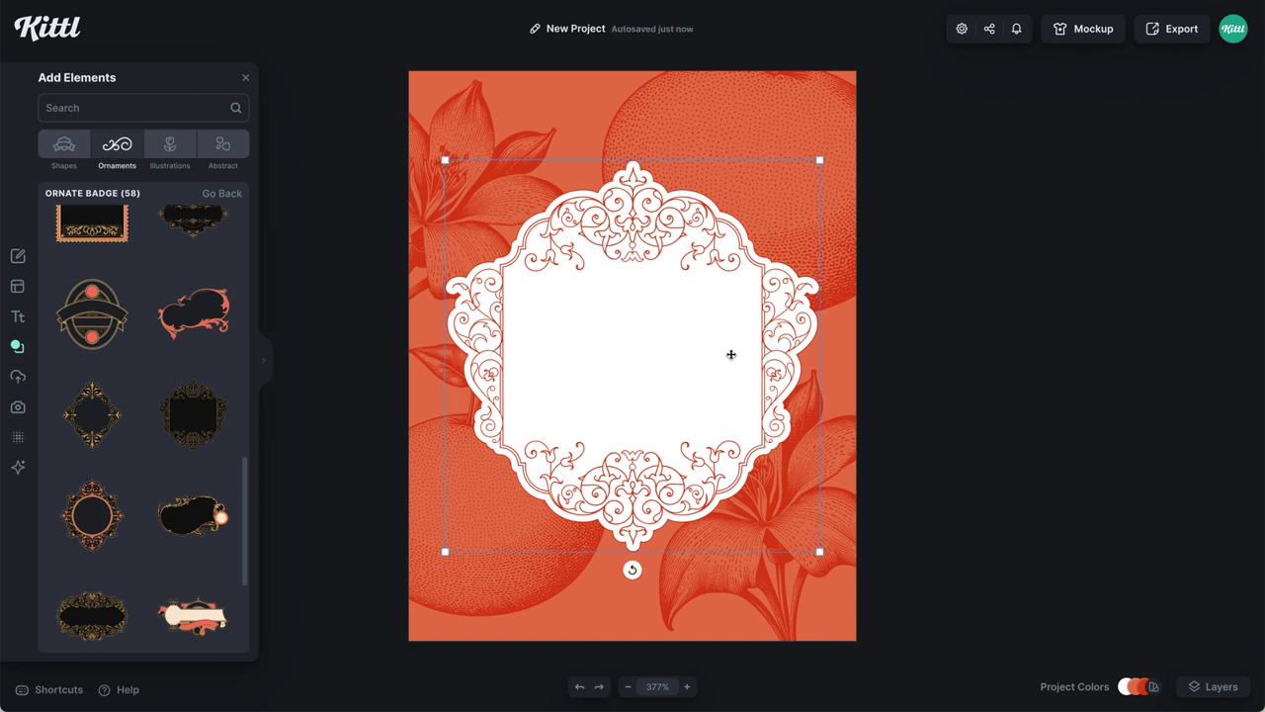
{"action": "left_click", "coordinate": [1071, 133]}
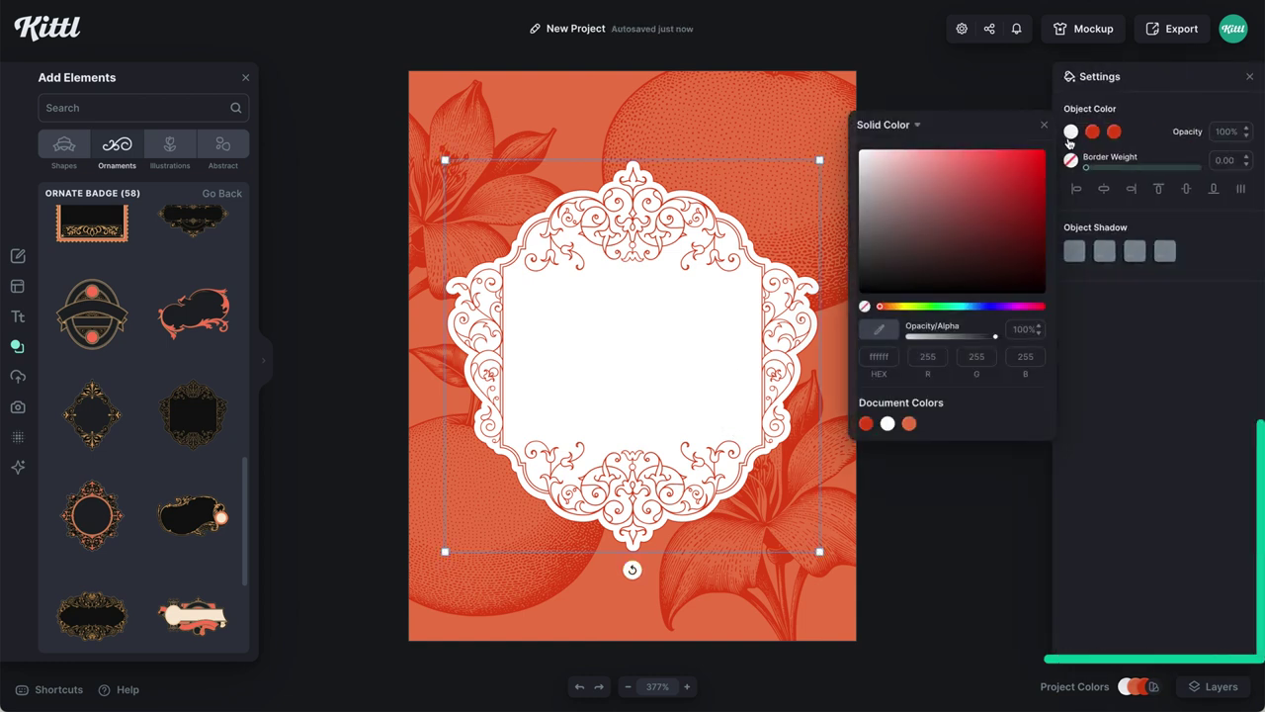
{"action": "left_click", "coordinate": [866, 424]}
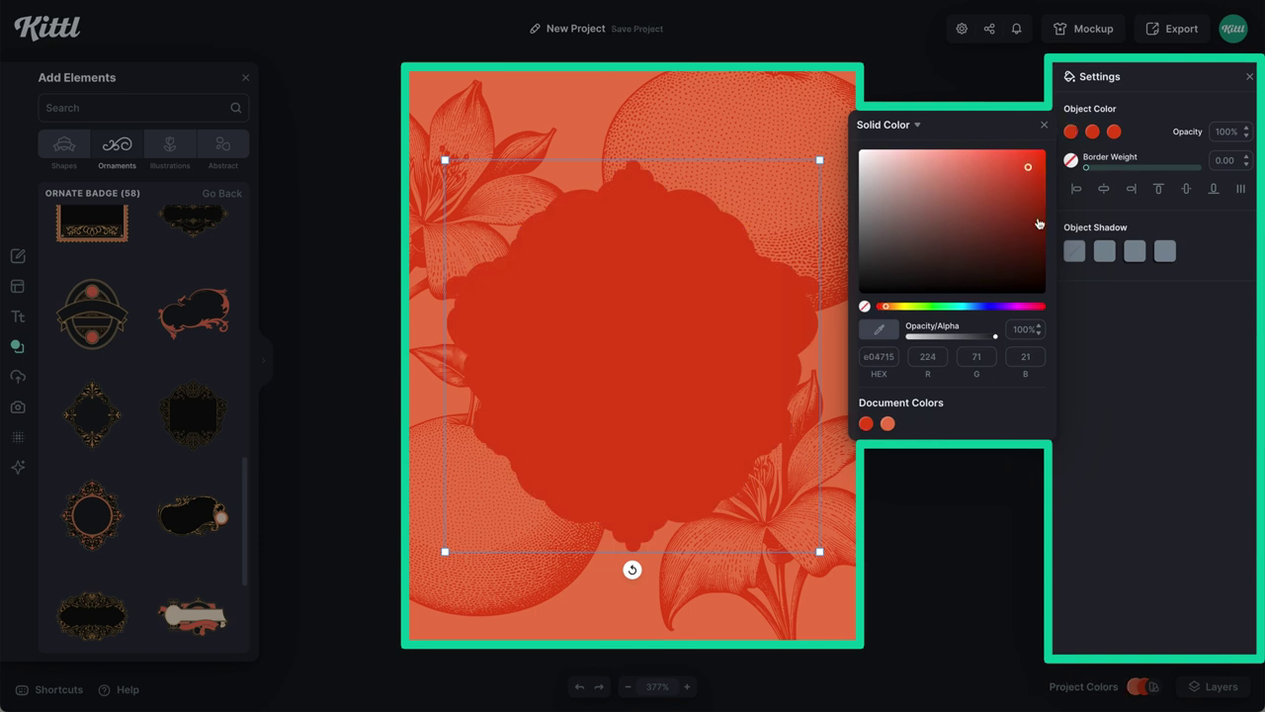
{"action": "left_click", "coordinate": [1093, 134]}
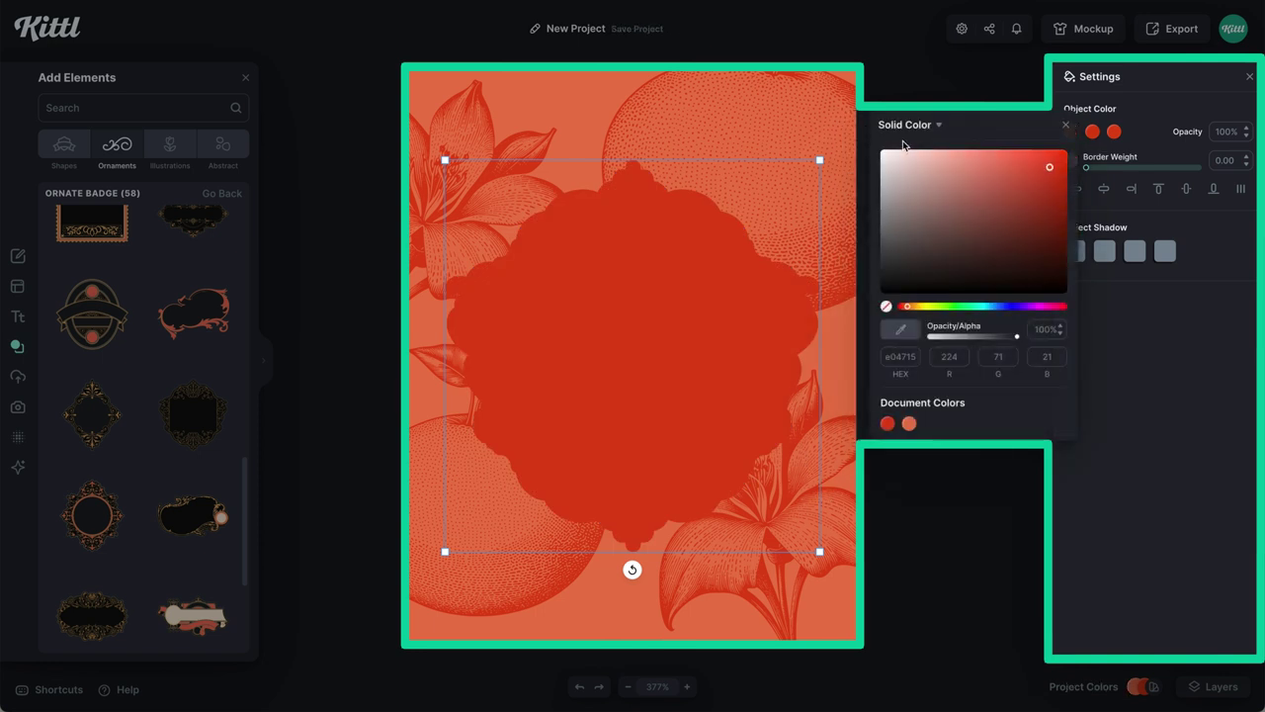
{"action": "left_click_drag", "start_coordinate": [888, 179], "coordinate": [873, 141]}
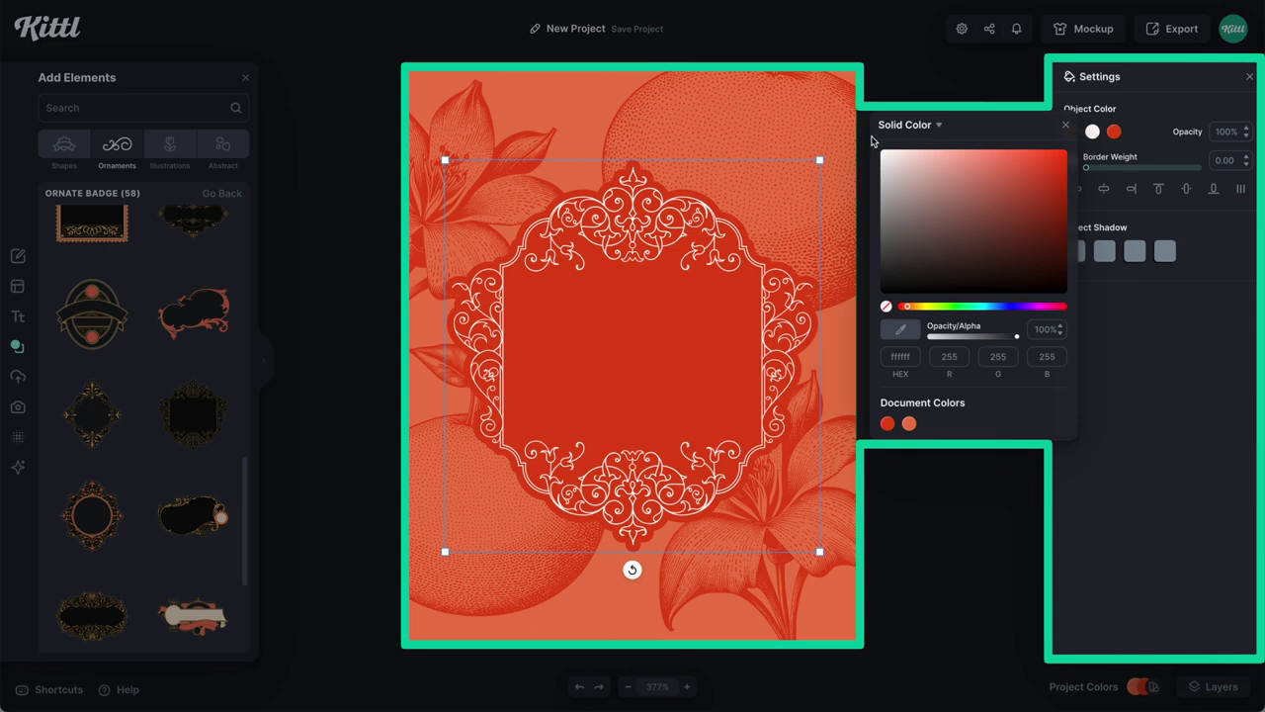
{"action": "left_click", "coordinate": [1116, 133]}
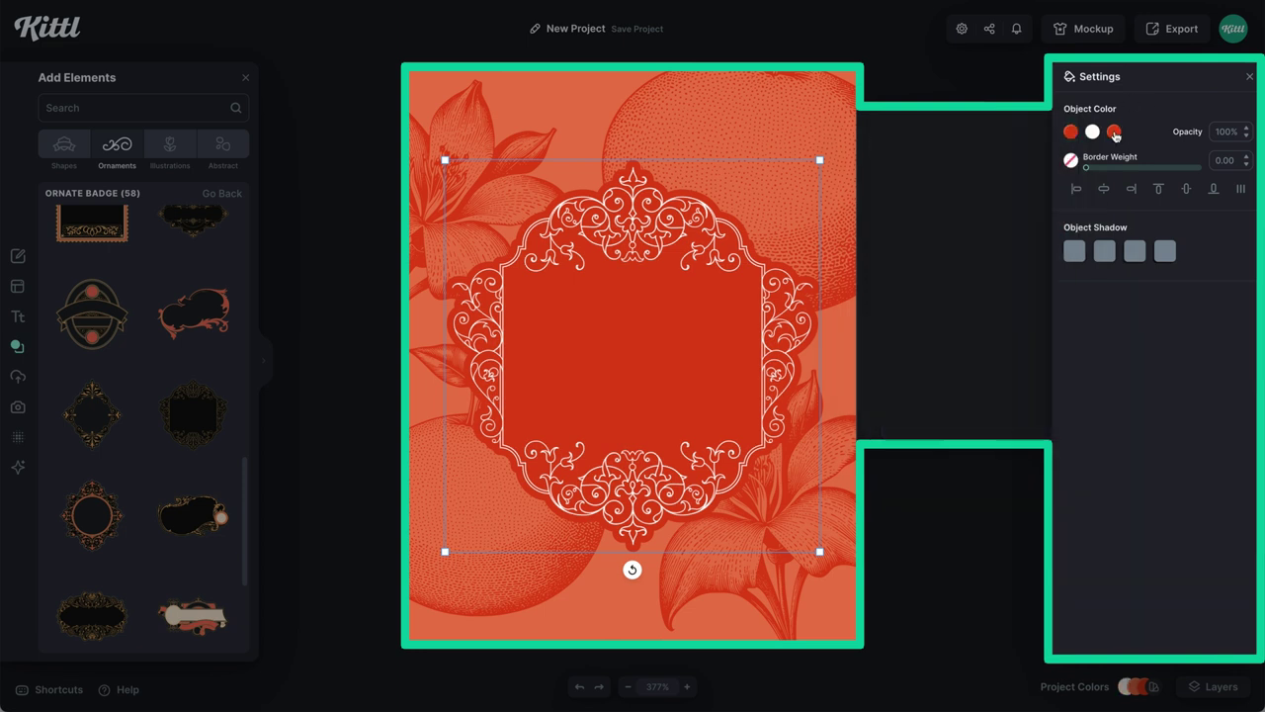
{"action": "left_click", "coordinate": [931, 425]}
Change the project-wide dark red to a softer, lighter red for the badge and illustrations
{"action": "left_click", "coordinate": [964, 504]}
{"action": "left_click", "coordinate": [1124, 686]}
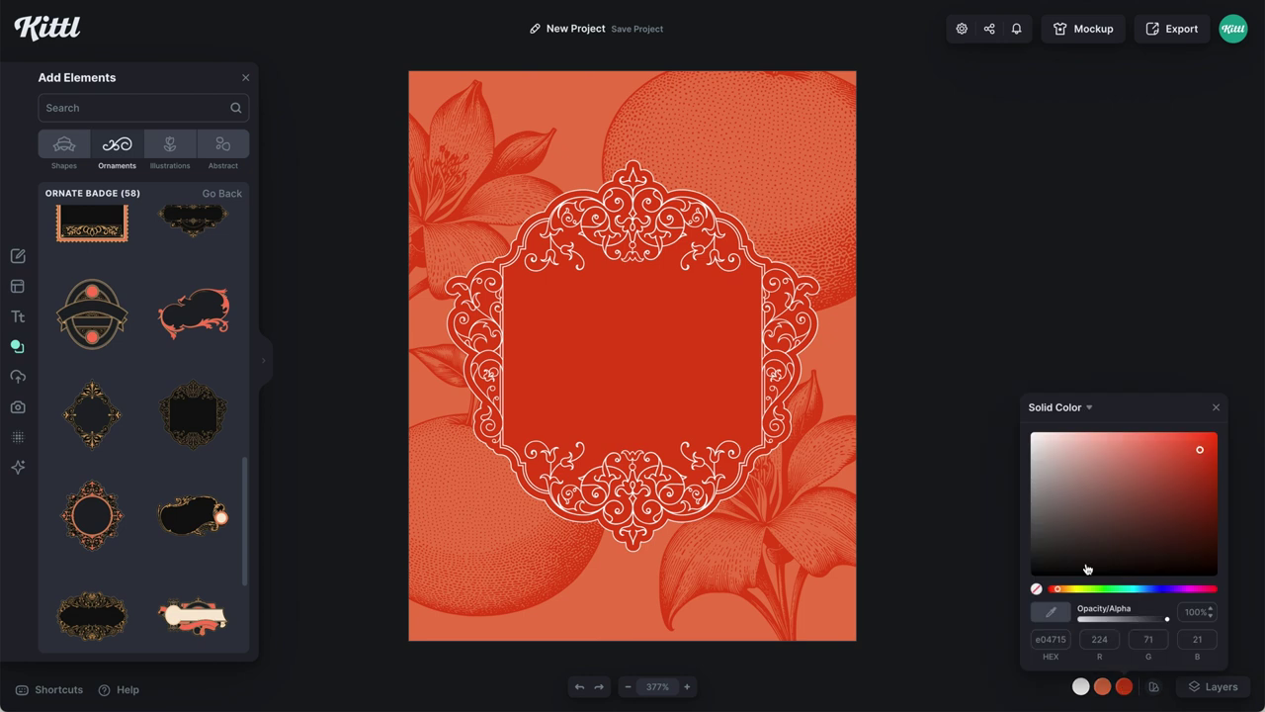
{"action": "left_click", "coordinate": [1175, 449]}
Reposition the background lilies and grapefruits around the badge and select all four illustrations together
{"action": "left_click", "coordinate": [522, 543]}
{"action": "left_click_drag", "start_coordinate": [593, 641], "coordinate": [610, 658]}
{"action": "left_click_drag", "start_coordinate": [523, 573], "coordinate": [524, 533]}
{"action": "left_click_drag", "start_coordinate": [472, 635], "coordinate": [590, 585]}
{"action": "mouse_move", "coordinate": [508, 561]}
{"action": "left_mouse_down"}
{"action": "mouse_move", "coordinate": [554, 596]}
{"action": "mouse_move", "coordinate": [375, 359]}
{"action": "mouse_move", "coordinate": [805, 669]}
{"action": "mouse_move", "coordinate": [786, 558]}
{"action": "mouse_move", "coordinate": [514, 567]}
{"action": "left_mouse_up"}
{"action": "left_click_drag", "start_coordinate": [712, 168], "coordinate": [725, 170]}
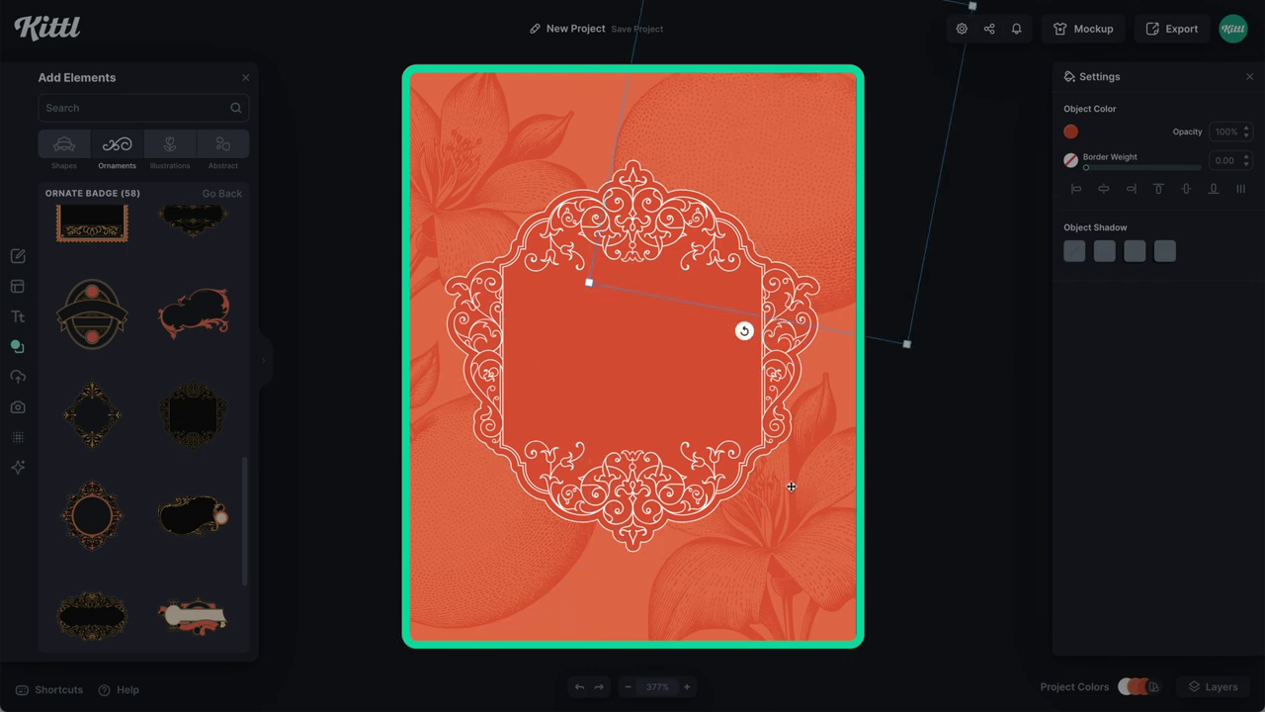
{"action": "left_click", "coordinate": [791, 486], "text": "shift"}
{"action": "left_click", "coordinate": [522, 543], "text": "shift"}
{"action": "left_click", "coordinate": [452, 169], "text": "shift"}
{"action": "right_click", "coordinate": [500, 151]}
{"action": "left_click", "coordinate": [903, 367]}
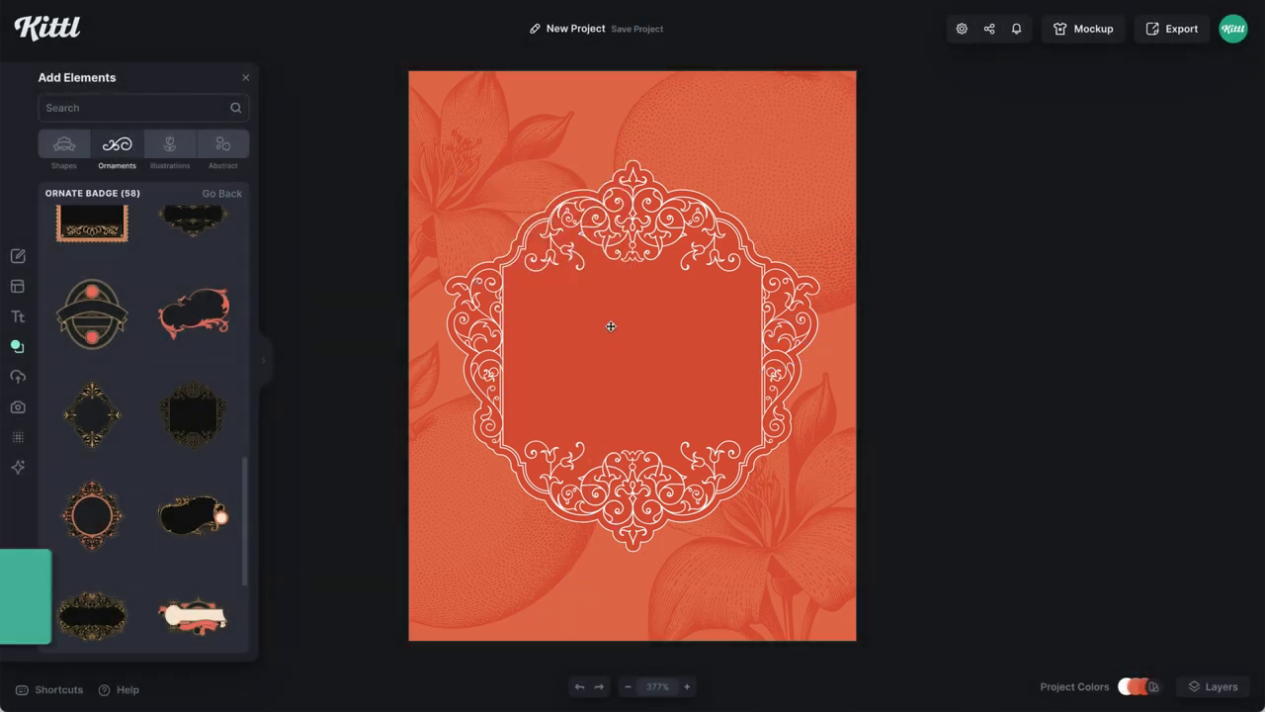
Add a headline text scaled down to size 19 inside the badge and search the typefaces for "vintage"
{"action": "key", "text": "t"}
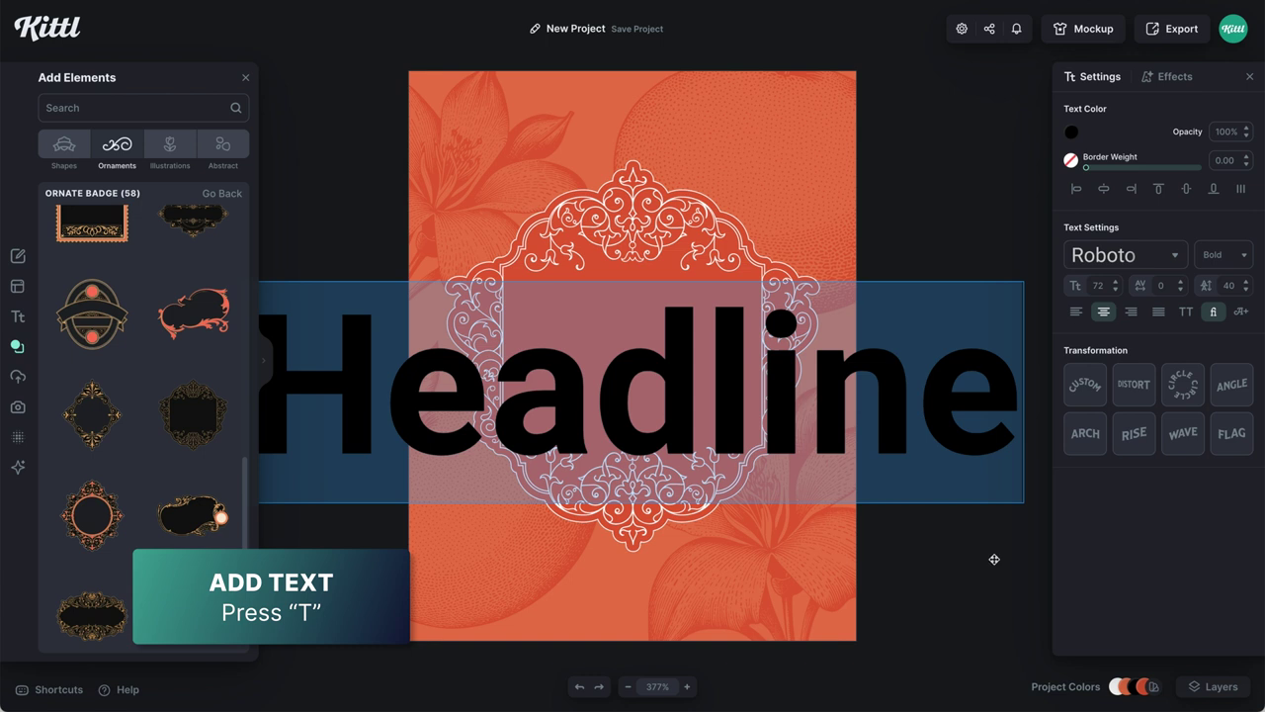
{"action": "left_click_drag", "start_coordinate": [1022, 431], "coordinate": [750, 377]}
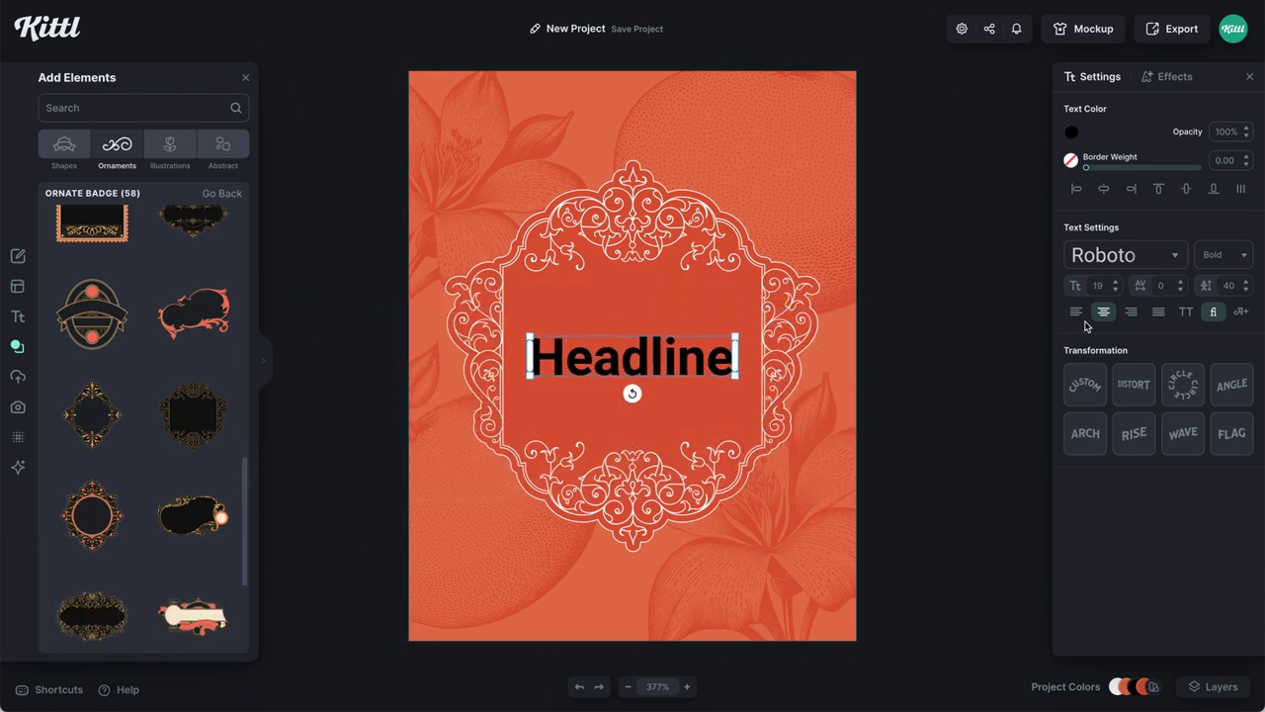
{"action": "left_click", "coordinate": [1098, 257]}
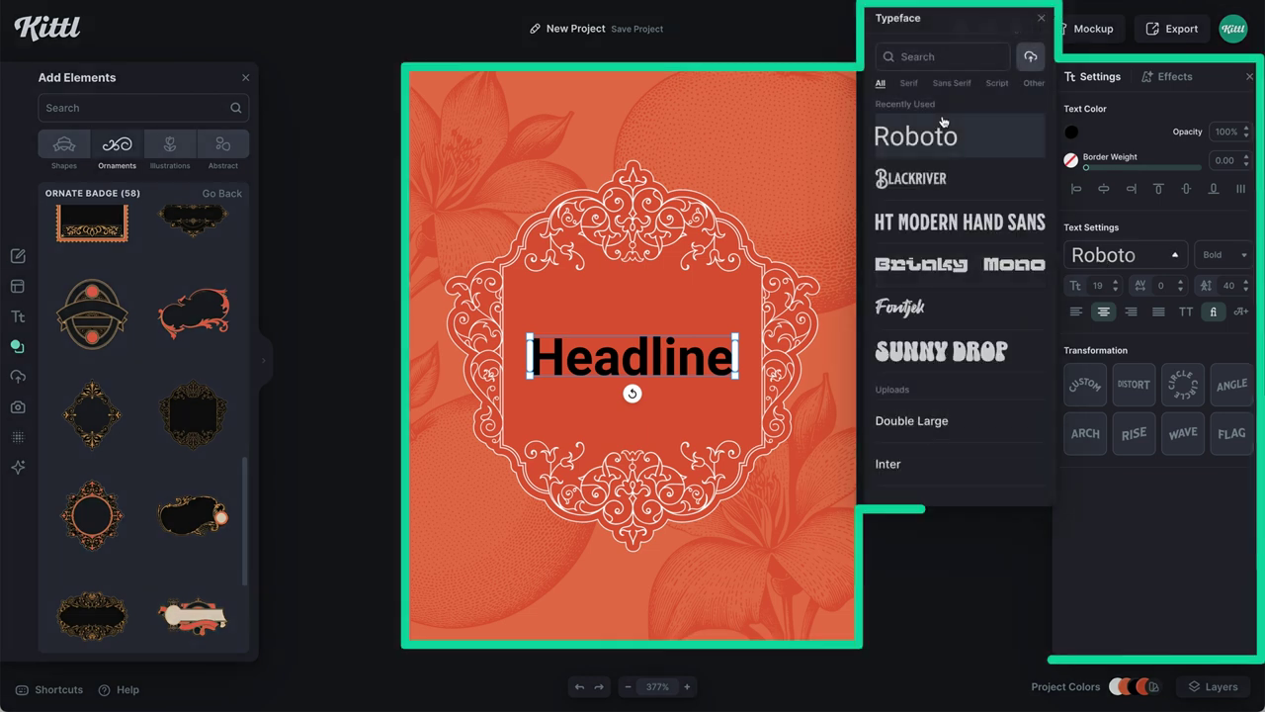
{"action": "type", "text": "vintage"}
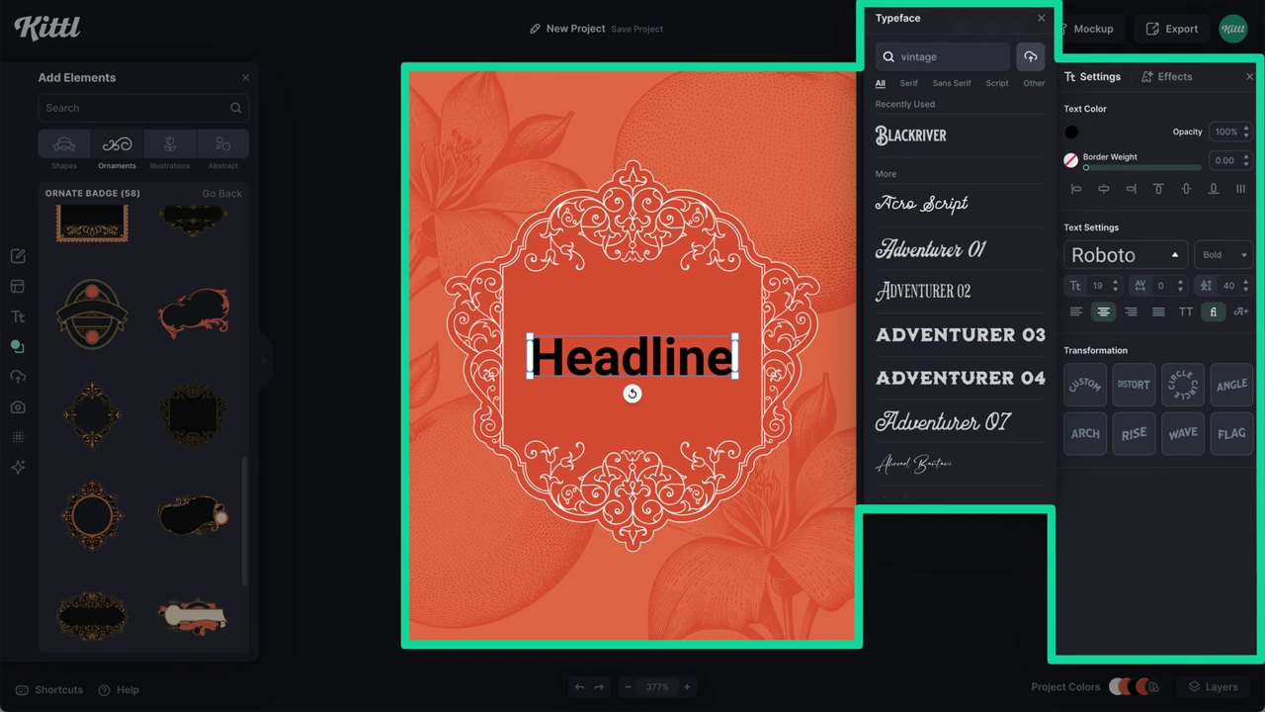
{"action": "scroll", "coordinate": [993, 337], "scroll_direction": "down", "scroll_amount": 6}
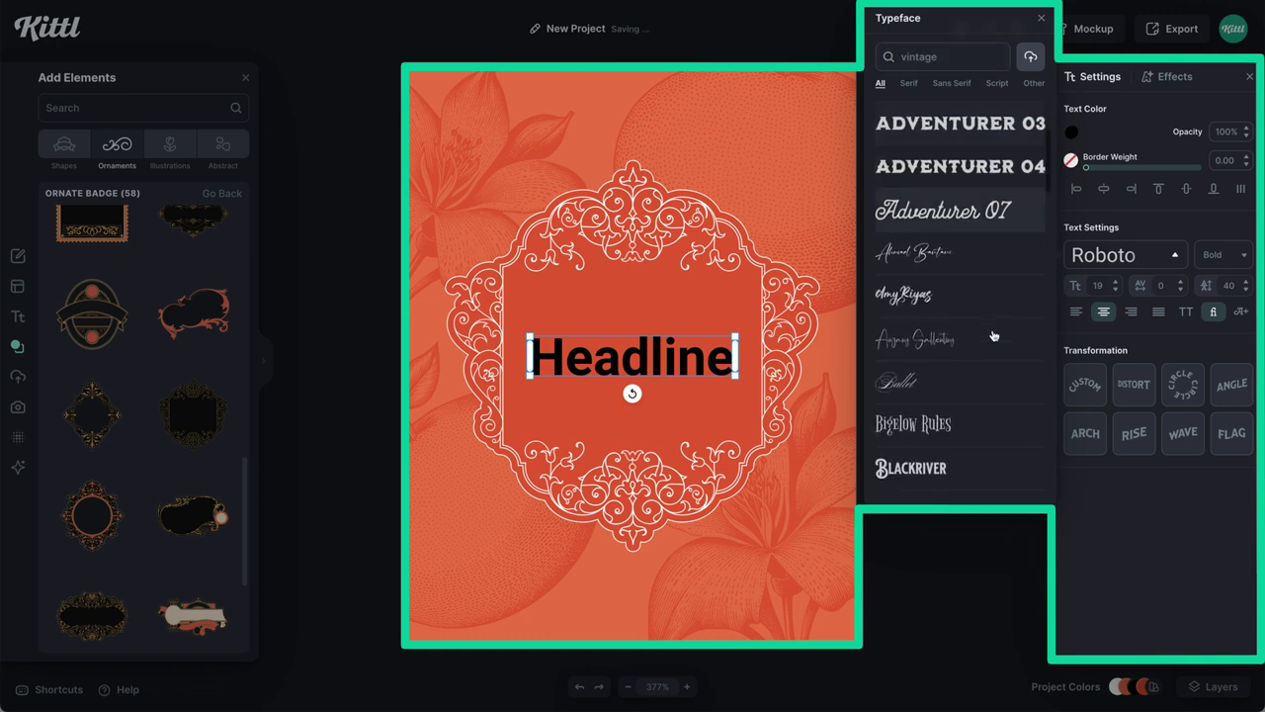
Try vintage typefaces such as Headstock and Mogan on the headline and set it to Blackriver
{"action": "scroll", "coordinate": [992, 335], "scroll_direction": "down", "scroll_amount": 1}
{"action": "left_click", "coordinate": [984, 367]}
{"action": "scroll", "coordinate": [982, 365], "scroll_direction": "down", "scroll_amount": 4}
{"action": "left_click", "coordinate": [972, 344]}
{"action": "scroll", "coordinate": [969, 345], "scroll_direction": "down", "scroll_amount": 4}
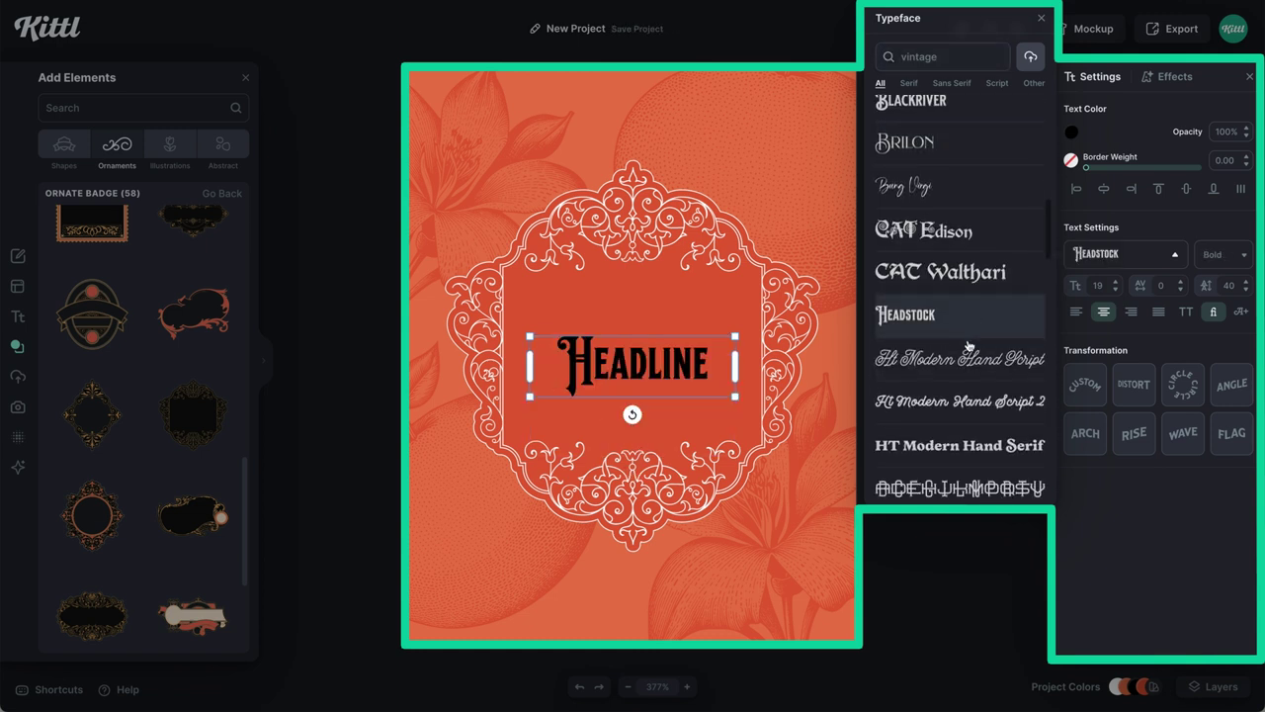
{"action": "scroll", "coordinate": [954, 432], "scroll_direction": "down", "scroll_amount": 5}
{"action": "left_click", "coordinate": [954, 398]}
{"action": "left_click", "coordinate": [954, 445]}
{"action": "scroll", "coordinate": [959, 425], "scroll_direction": "up", "scroll_amount": 12}
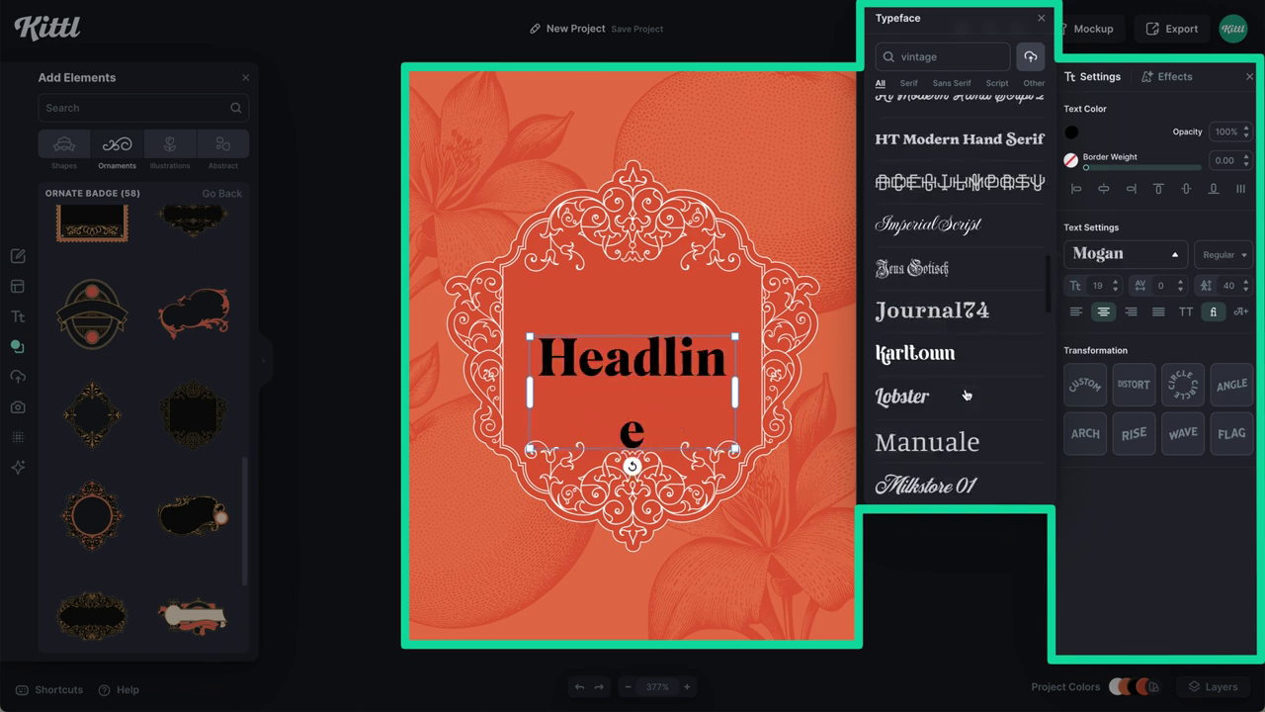
{"action": "left_click", "coordinate": [957, 326]}
Replace the headline with "LILY & GRAPEFRUIT" and widen and move its text box to fit two lines inside the badge
{"action": "left_click", "coordinate": [621, 372]}
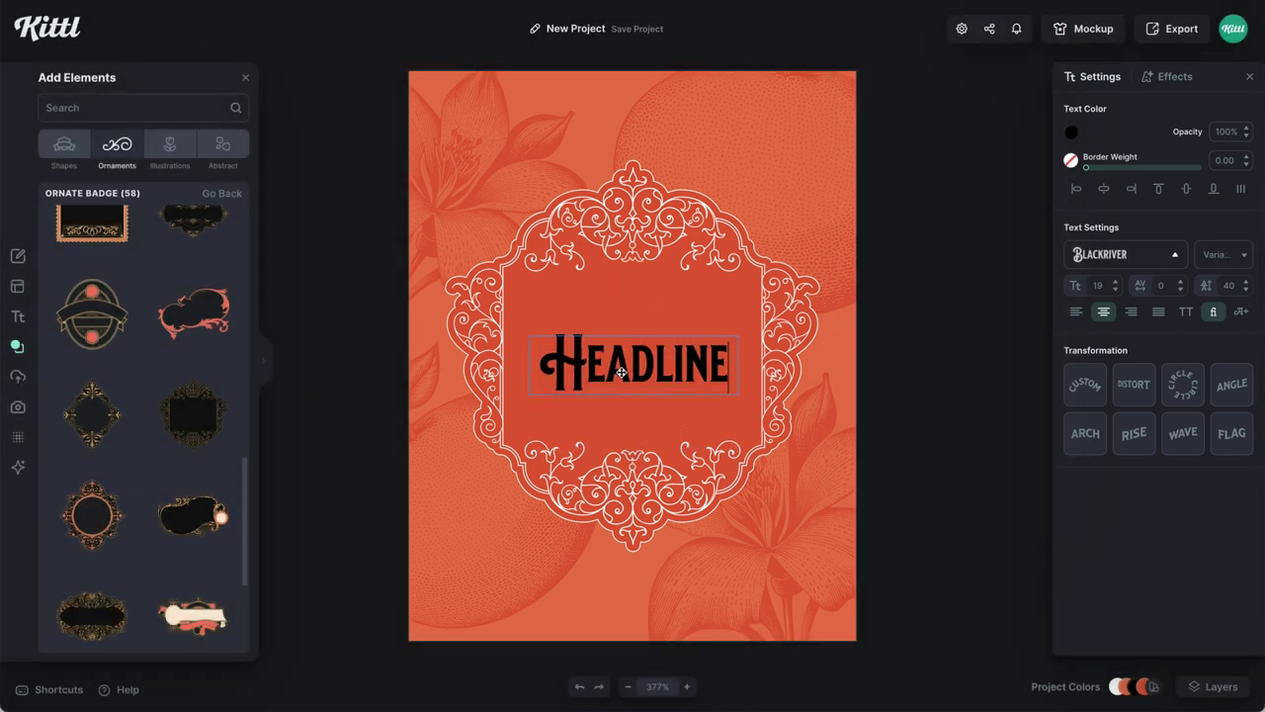
{"action": "double_click", "coordinate": [712, 362]}
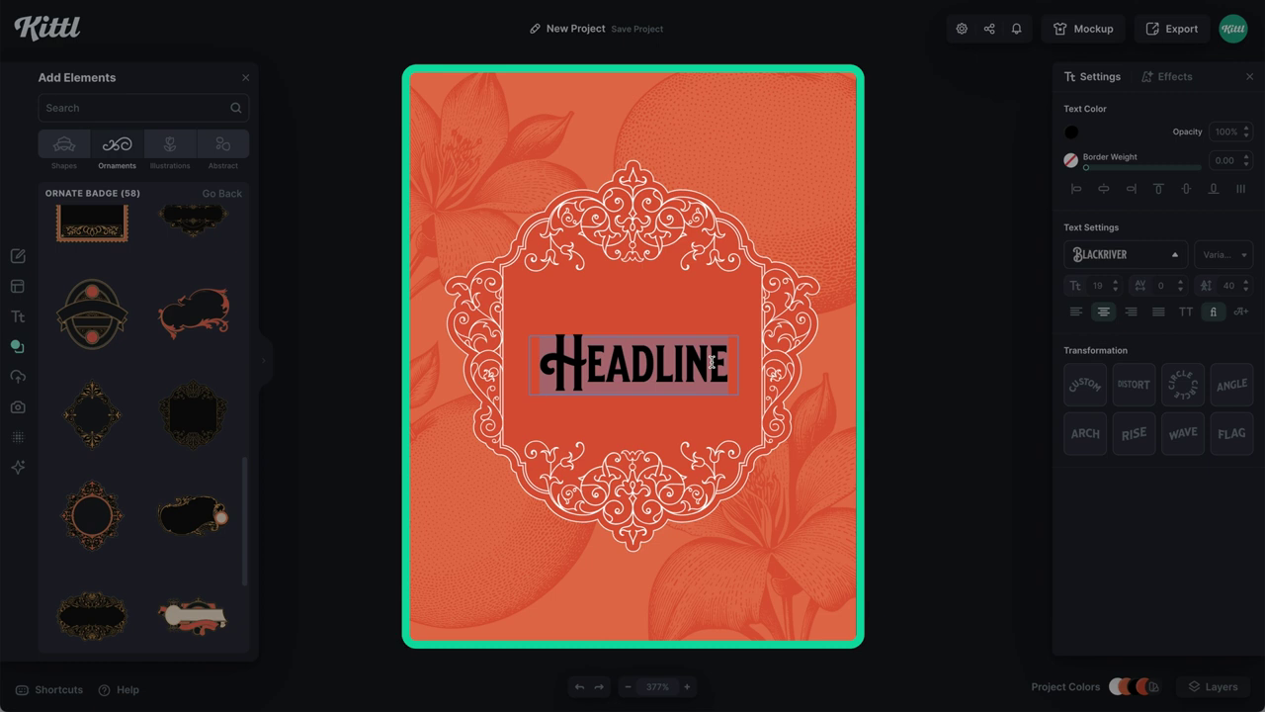
{"action": "type", "text": "LILY"}
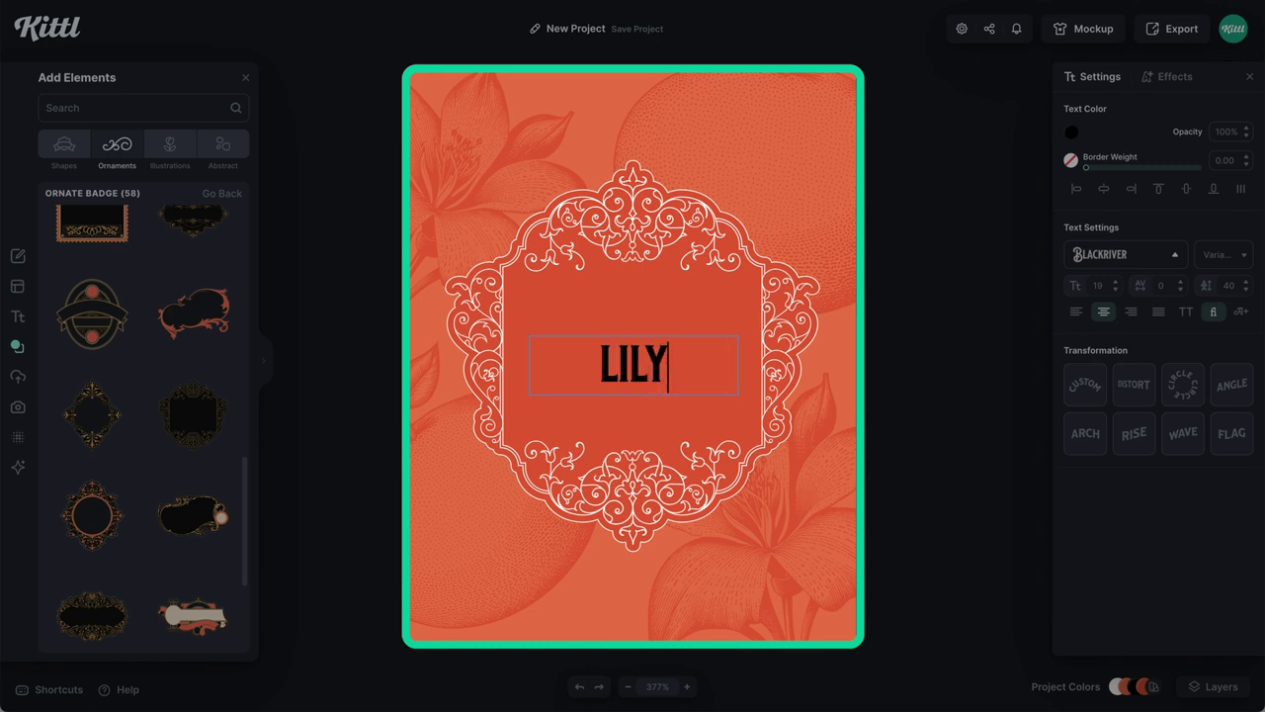
{"action": "type", "text": " & "}
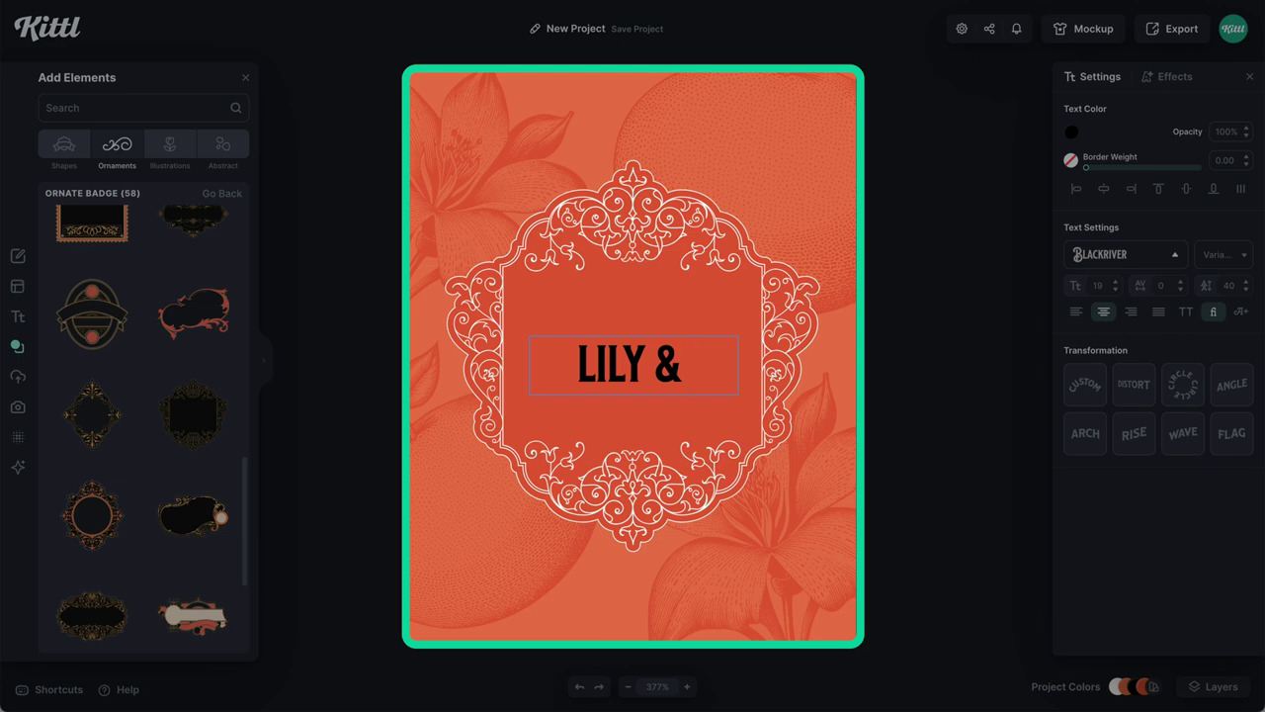
{"action": "type", "text": "GRA"}
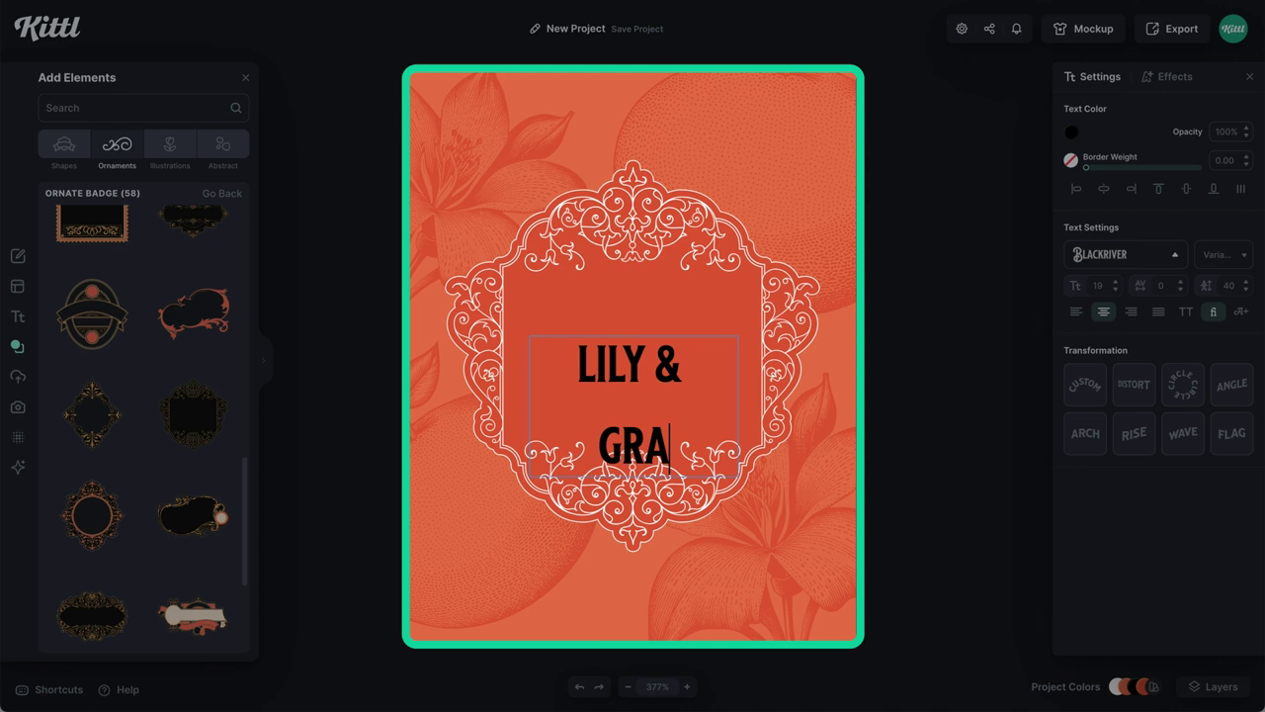
{"action": "type", "text": "PE"}
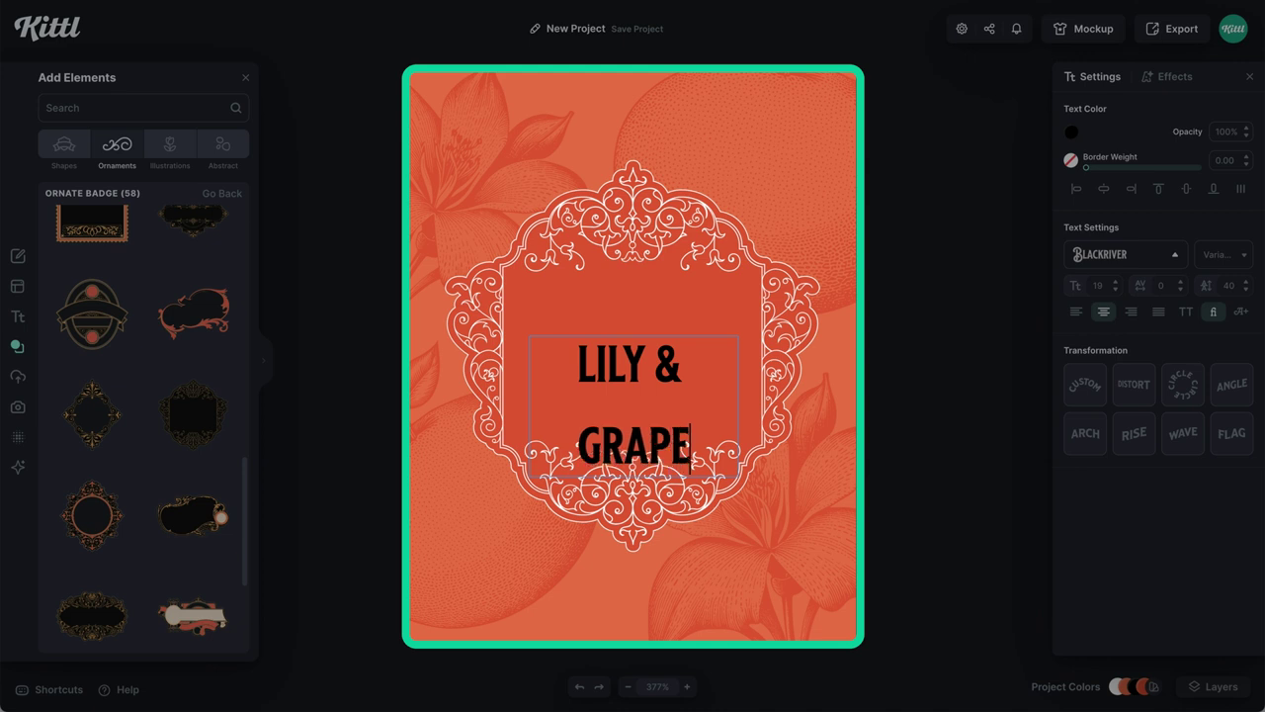
{"action": "type", "text": "FRUIT"}
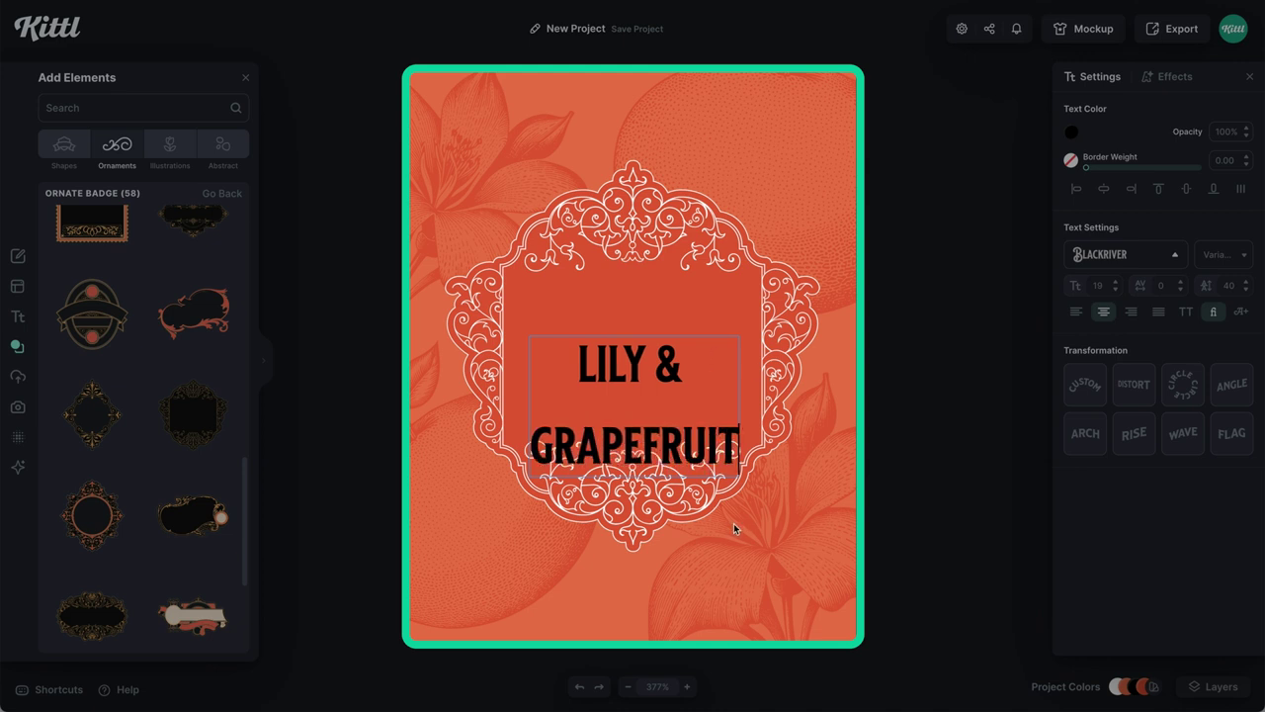
{"action": "key", "text": "Escape"}
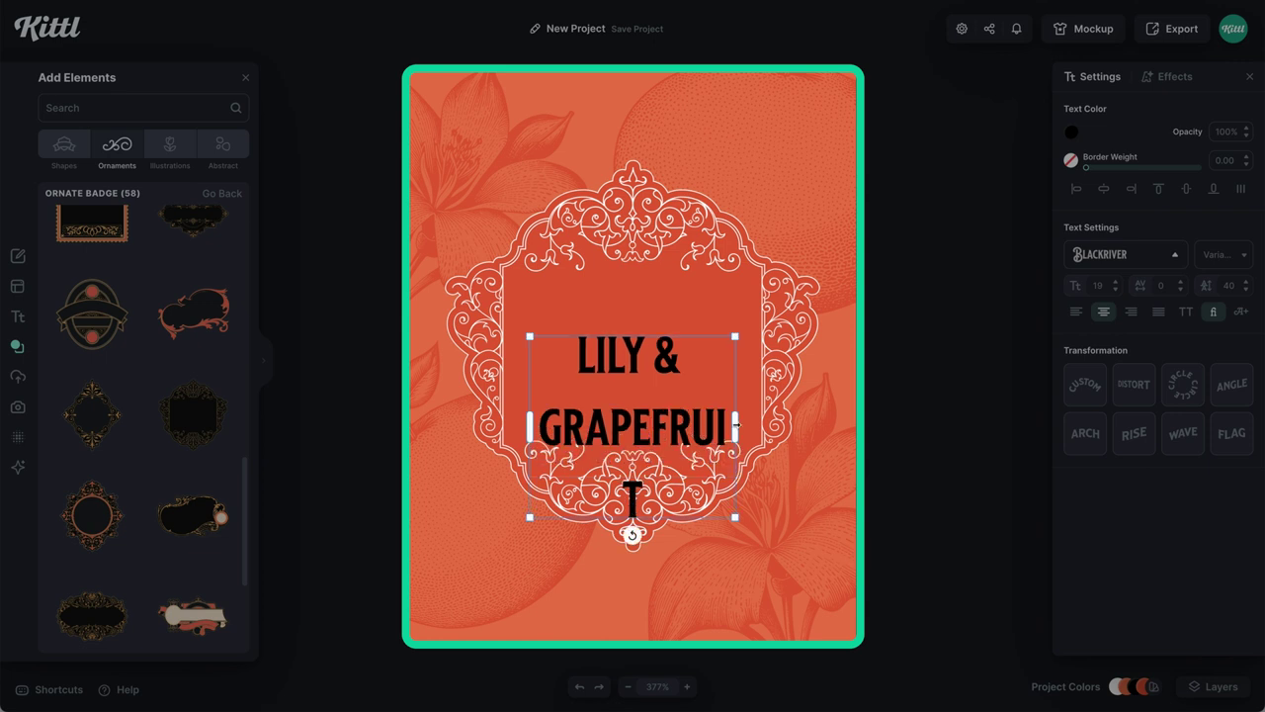
{"action": "left_click_drag", "start_coordinate": [738, 427], "coordinate": [690, 380]}
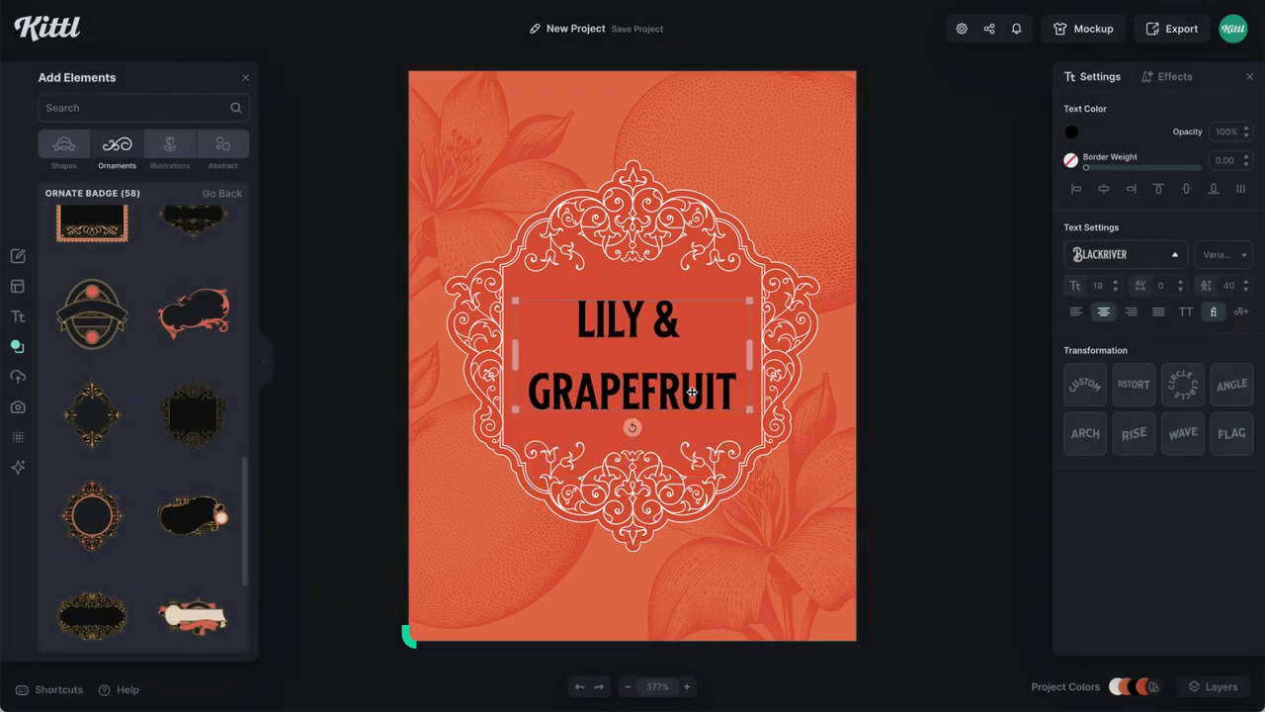
Set the headline's line height to 20 and scale the text down to size 17
{"action": "left_click", "coordinate": [1223, 255]}
{"action": "type", "text": "20"}
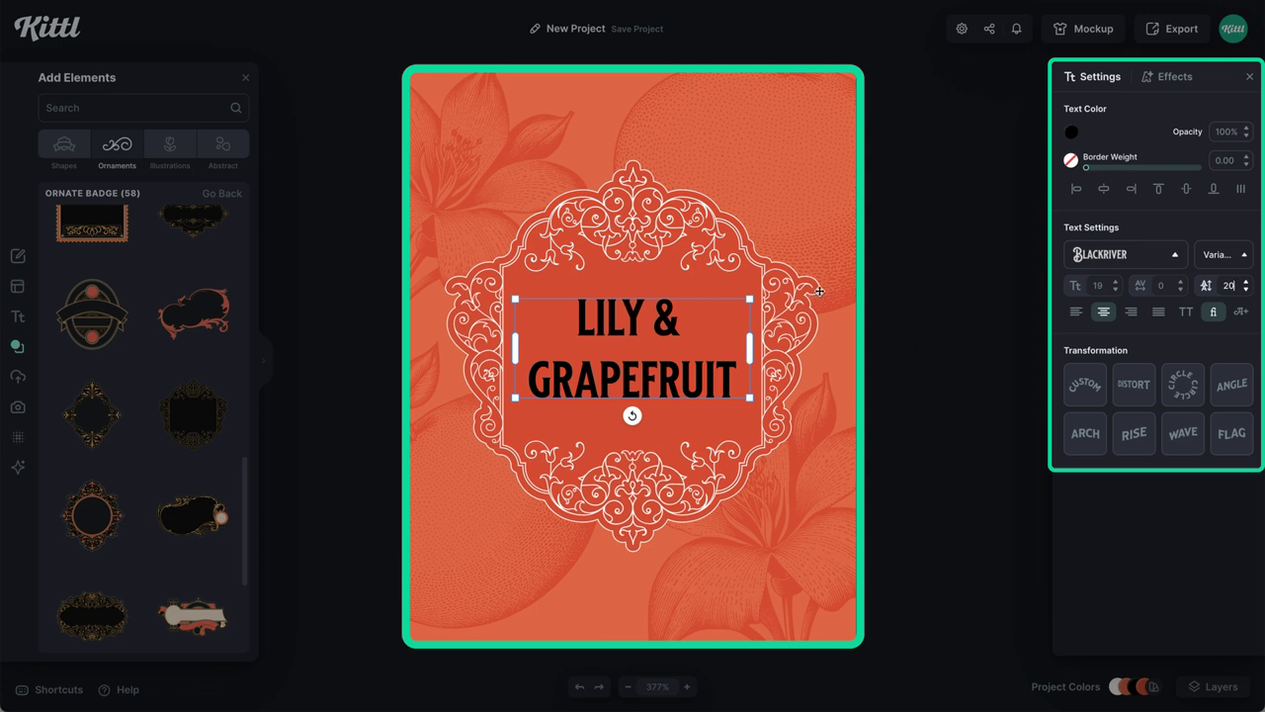
{"action": "left_click_drag", "start_coordinate": [750, 298], "coordinate": [747, 346]}
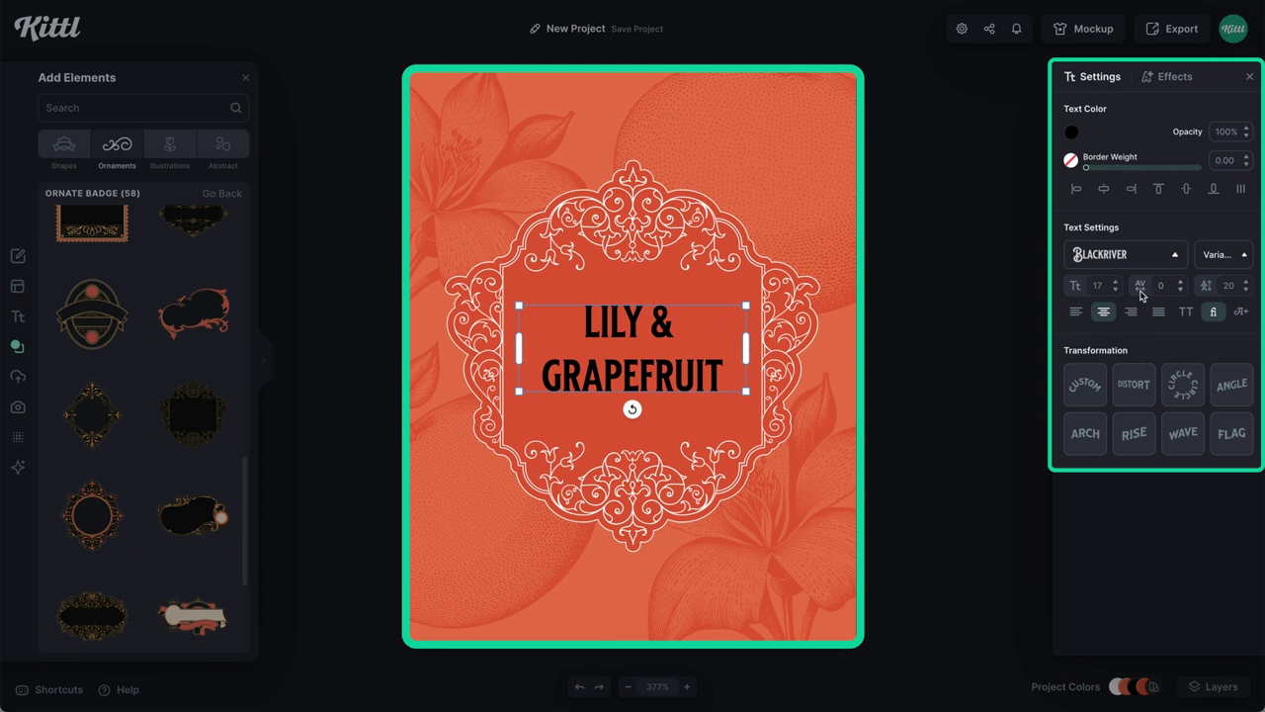
Set the headline's letter spacing to 40
{"action": "left_click", "coordinate": [1164, 287]}
{"action": "type", "text": "30"}
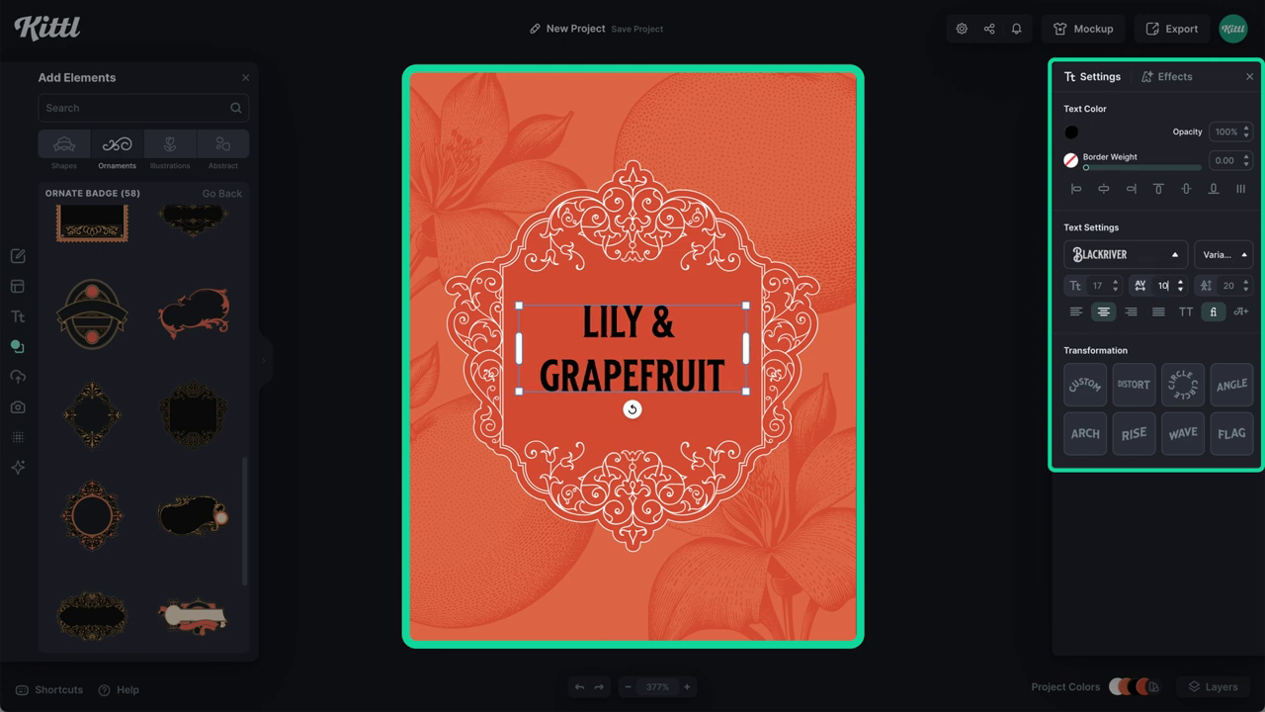
{"action": "key", "text": "Up"}
{"action": "key", "text": "Up"}
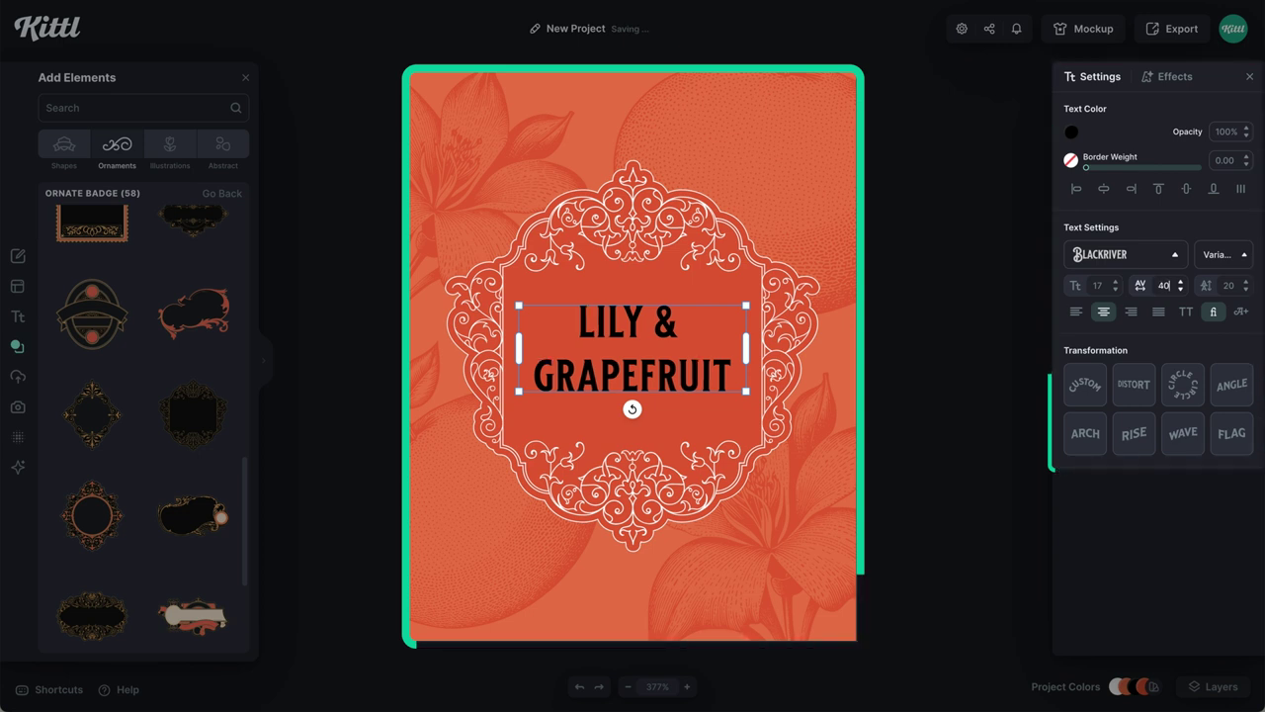
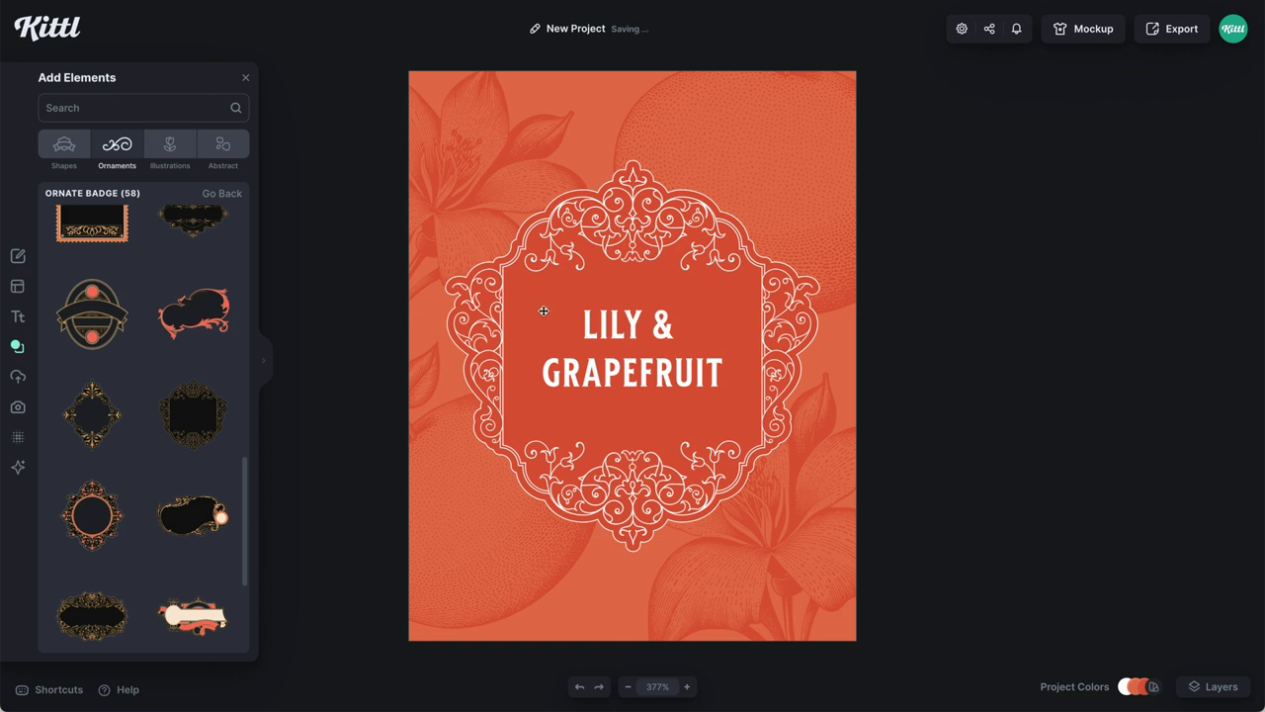
Duplicate the headline directly below the original inside the badge and reduce the copy's text size to 10
{"action": "left_click", "coordinate": [659, 375]}
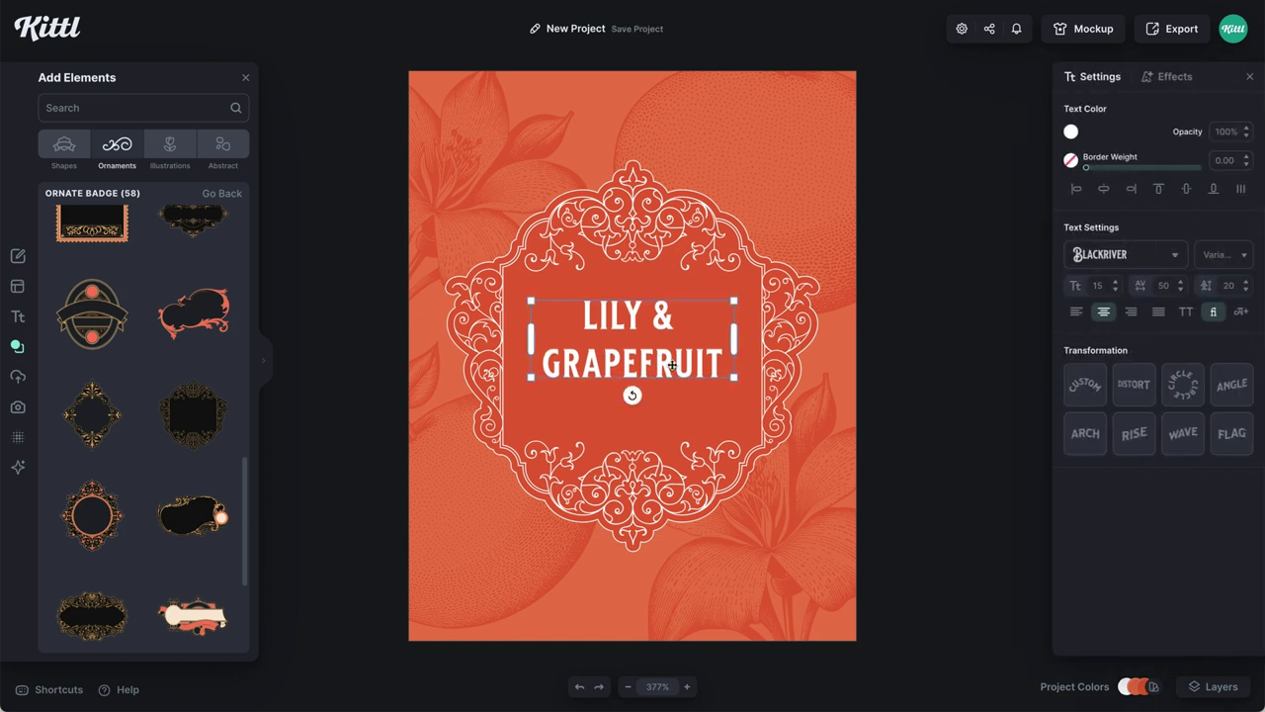
{"action": "left_click_drag", "start_coordinate": [671, 403], "coordinate": [671, 499]}
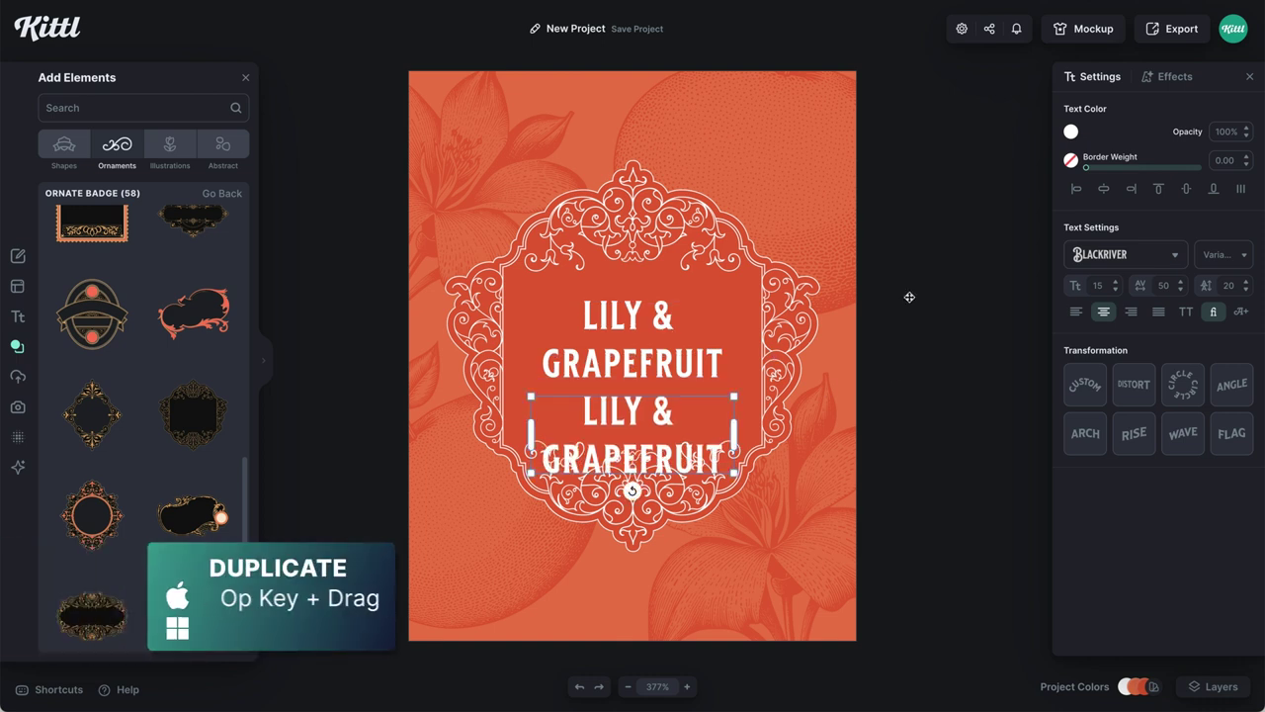
{"action": "left_click", "coordinate": [1117, 289]}
{"action": "left_click", "coordinate": [1117, 289]}
{"action": "left_click", "coordinate": [1117, 289]}
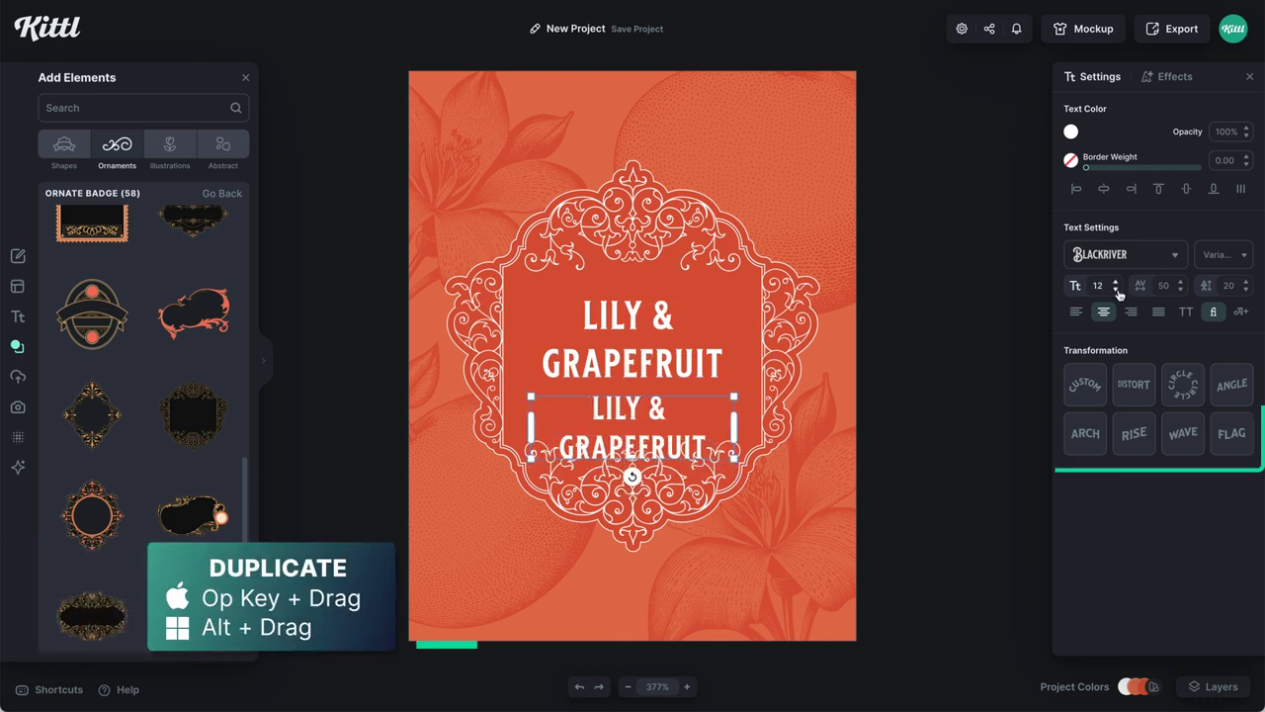
{"action": "left_click", "coordinate": [1117, 289]}
{"action": "left_click", "coordinate": [1117, 288]}
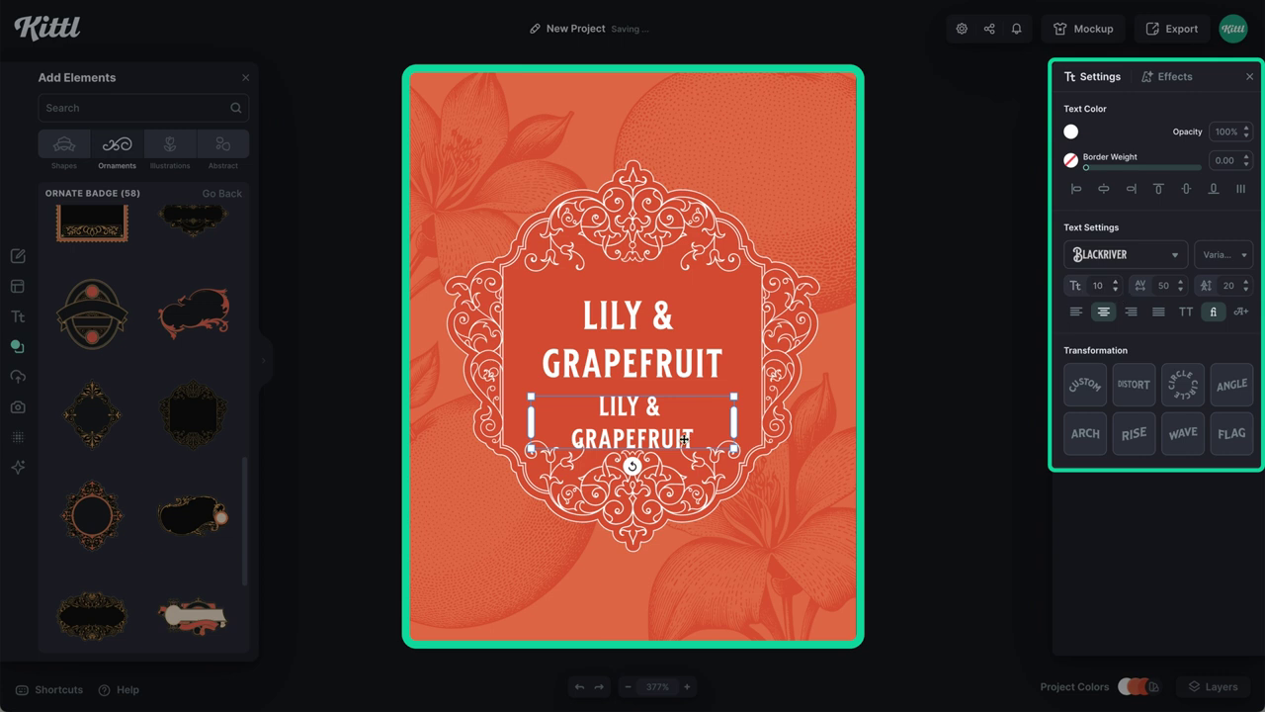
Replace the duplicated headline's text with "SCENTED CANDLE"
{"action": "double_click", "coordinate": [620, 418]}
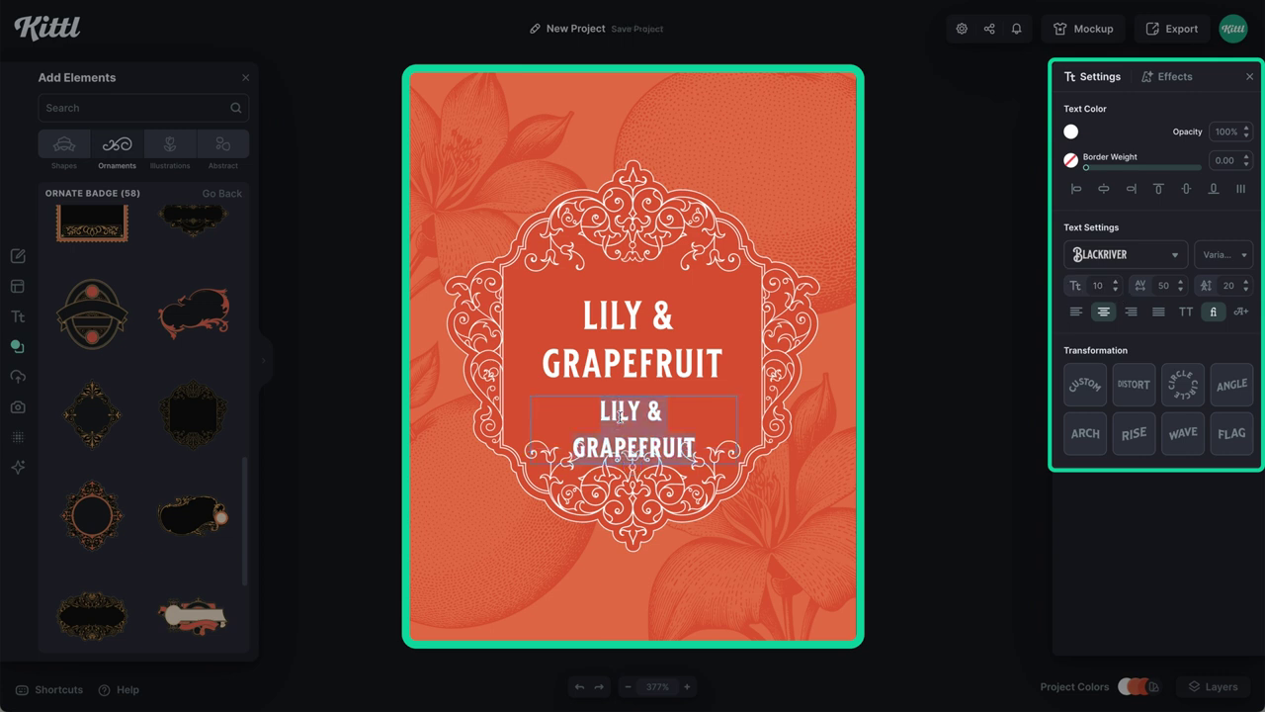
{"action": "type", "text": "D"}
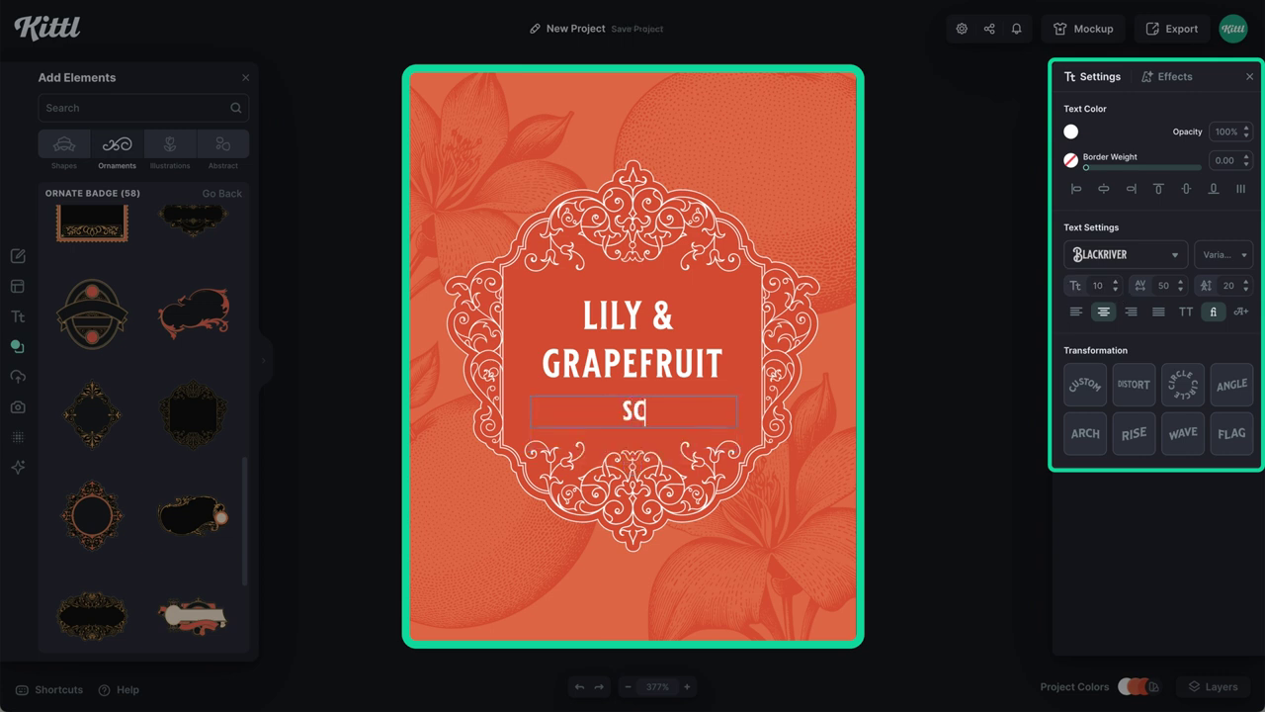
{"action": "type", "text": "CET"}
{"action": "key", "text": "BackSpace"}
{"action": "type", "text": "NTE"}
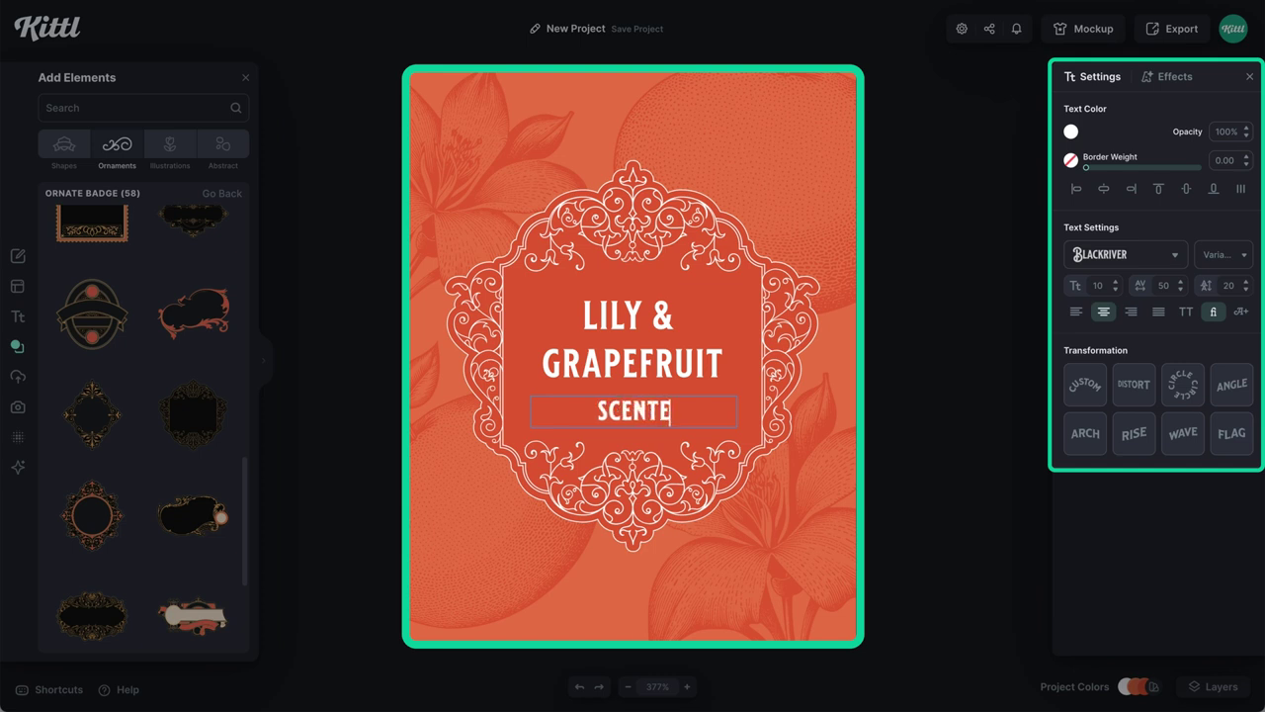
{"action": "type", "text": "D CAN"}
{"action": "type", "text": "D D"}
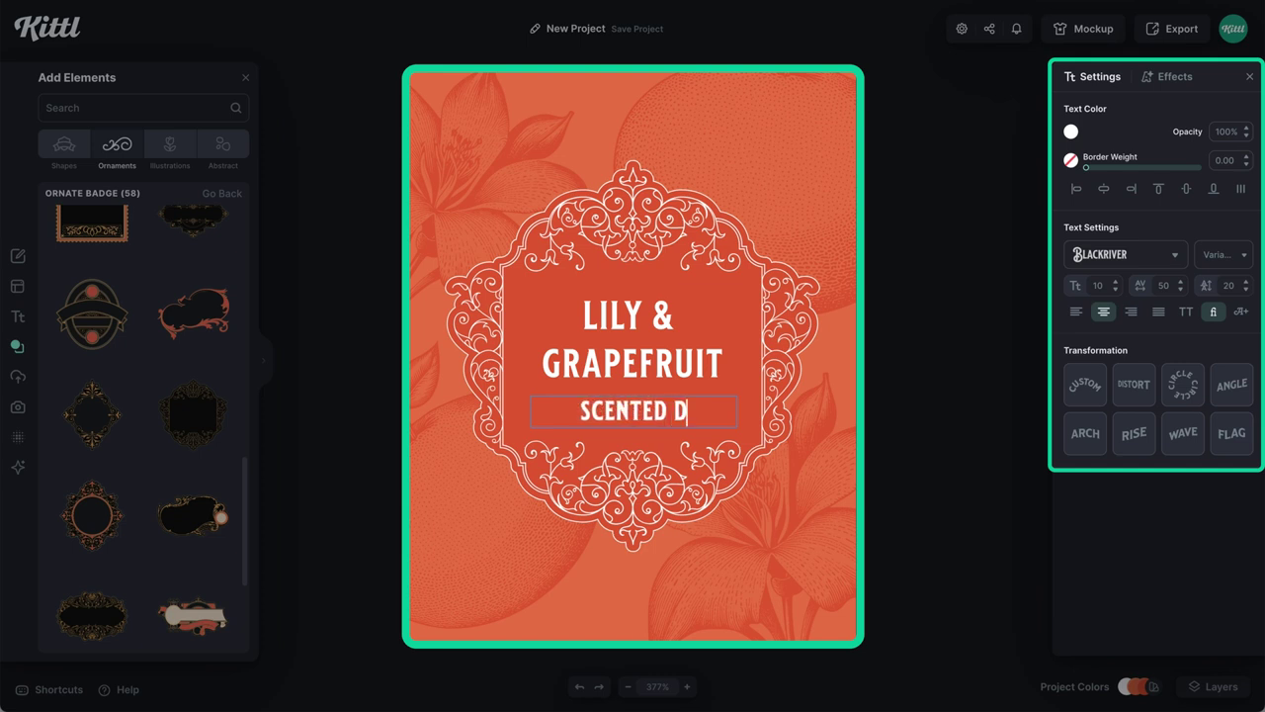
{"action": "key", "text": "BackSpace"}
{"action": "type", "text": "CANDLE"}
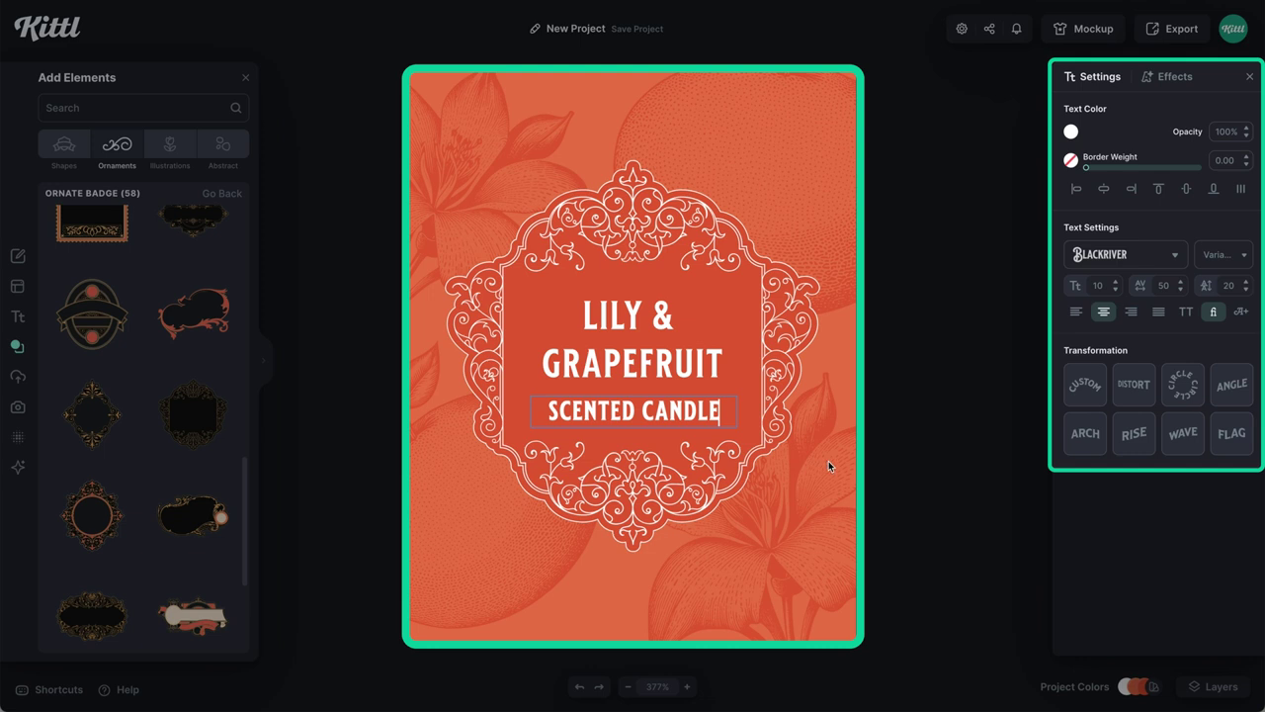
Set the SCENTED CANDLE line's text size to 7 and its letter spacing to 100
{"action": "key", "text": "Escape"}
{"action": "key", "text": "Down"}
{"action": "key", "text": "Down"}
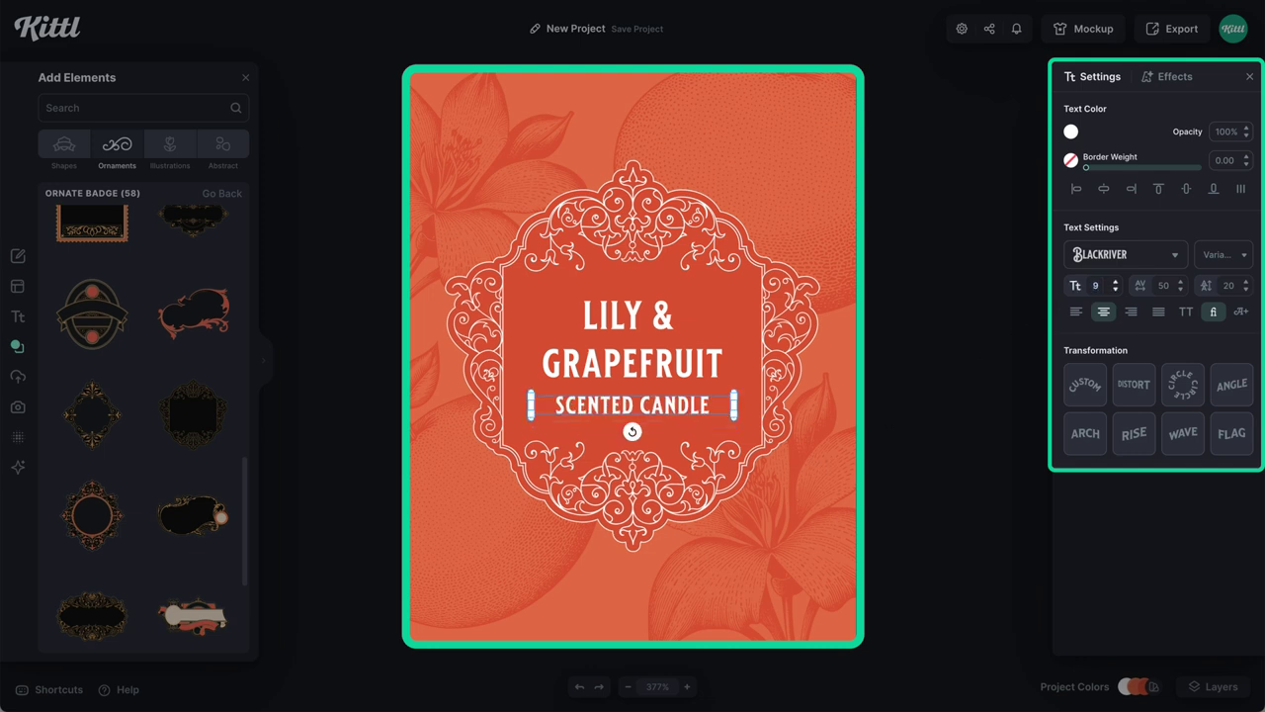
{"action": "key", "text": "Tab"}
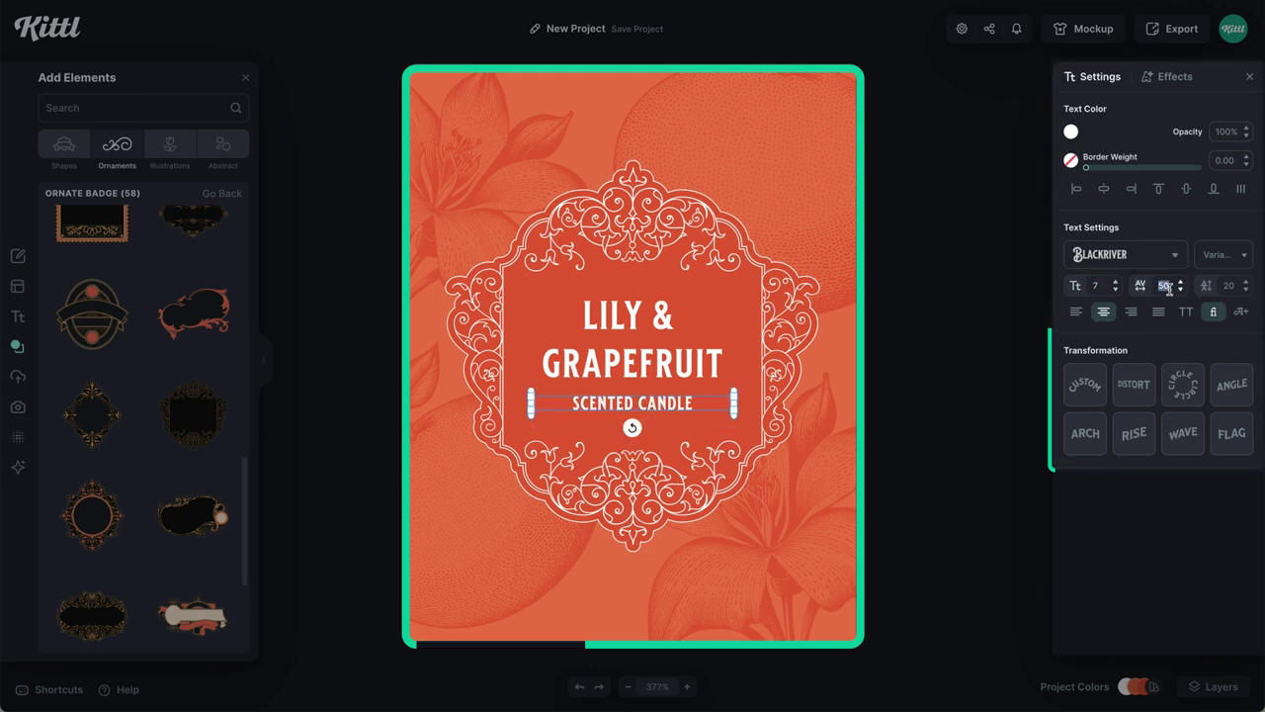
{"action": "type", "text": "100"}
{"action": "key", "text": "Tab"}
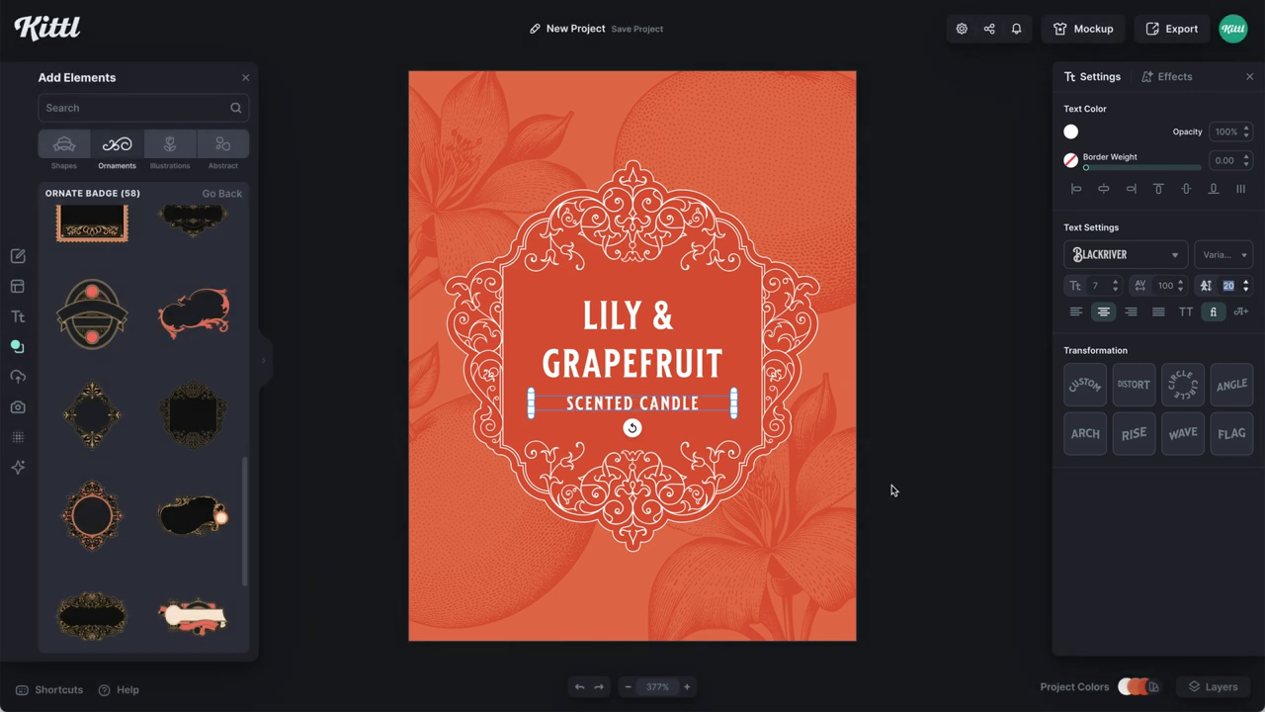
Move the SCENTED CANDLE line slightly down to leave more space below the headline
{"action": "left_click", "coordinate": [891, 490]}
{"action": "left_click", "coordinate": [643, 405]}
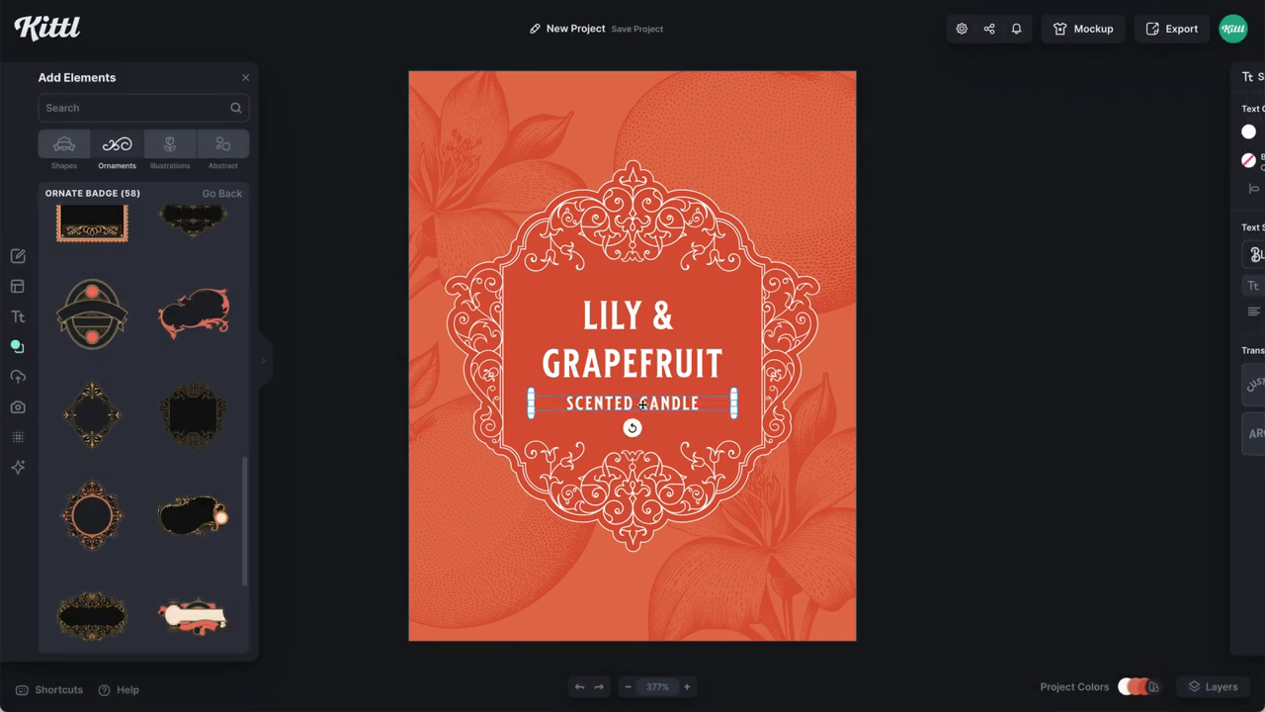
{"action": "left_click", "coordinate": [672, 420]}
{"action": "left_click", "coordinate": [674, 408]}
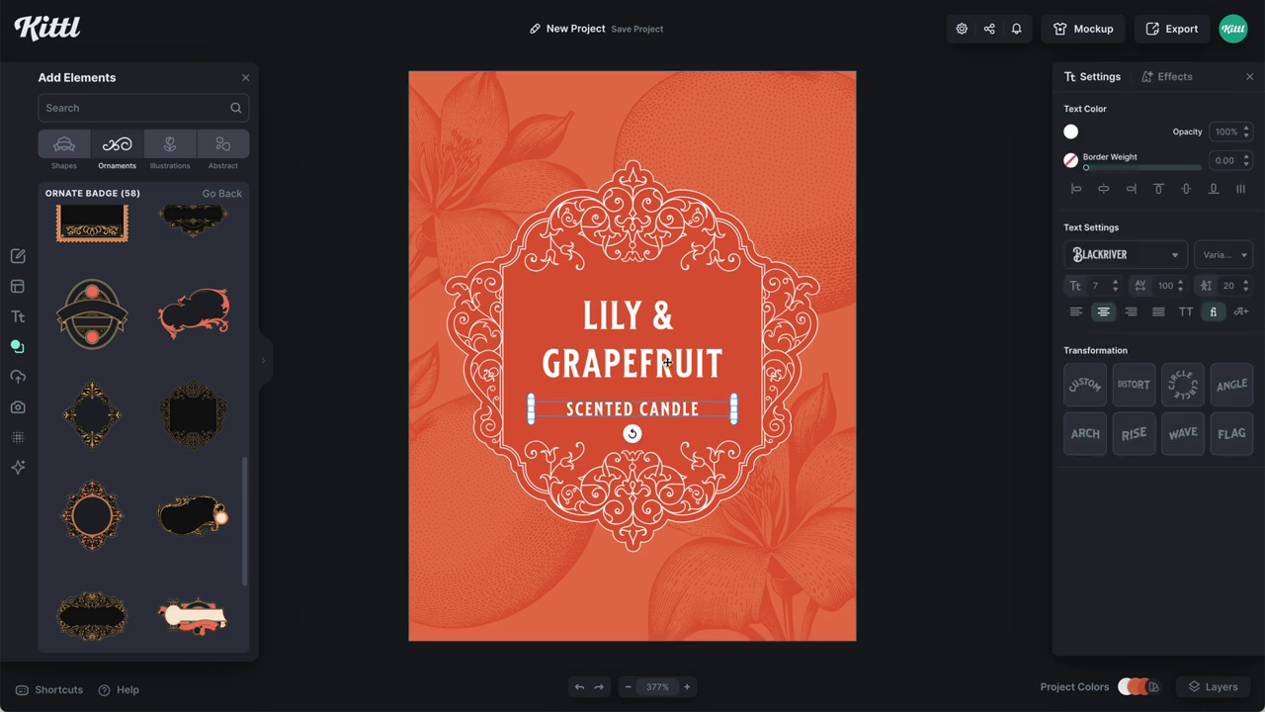
Duplicate the SCENTED CANDLE line above the badge and change the copy's text to "KITTL CANDLE CO."
{"action": "left_click_drag", "start_coordinate": [675, 407], "coordinate": [628, 118]}
{"action": "double_click", "coordinate": [644, 121]}
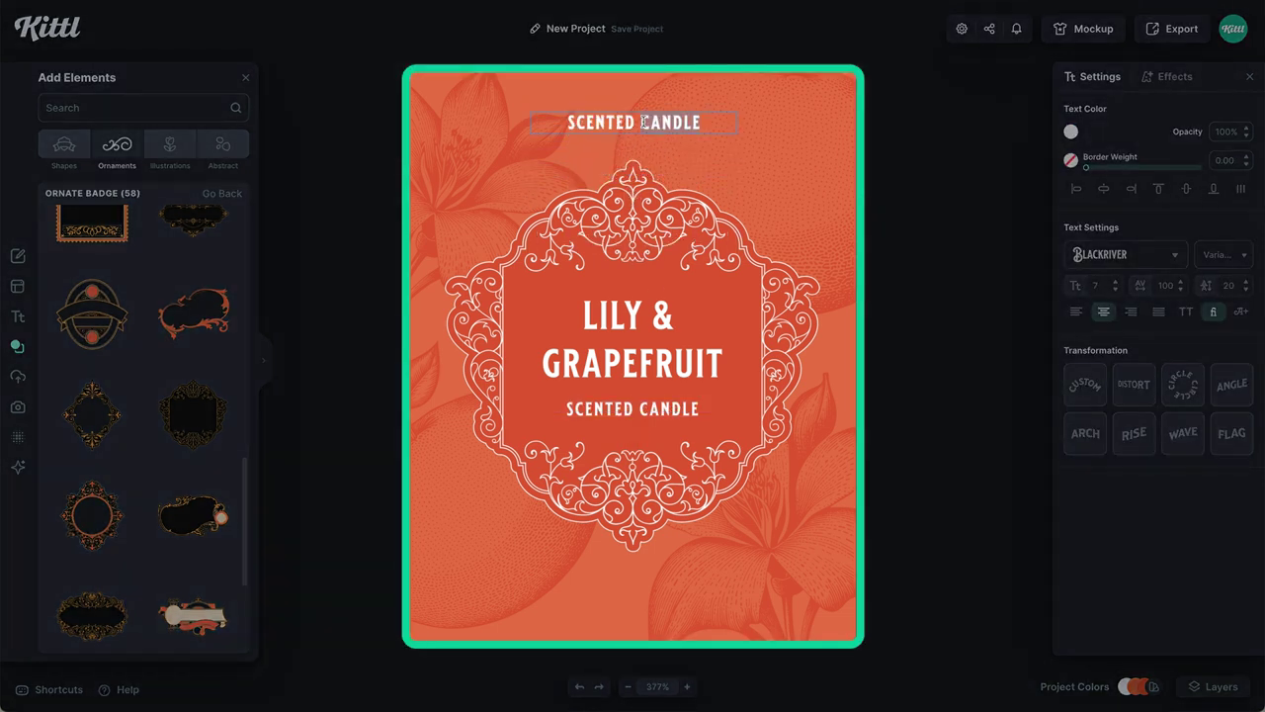
{"action": "key", "text": "ctrl+a"}
{"action": "type", "text": "KITTL CANDLE CO."}
{"action": "key", "text": "Escape"}
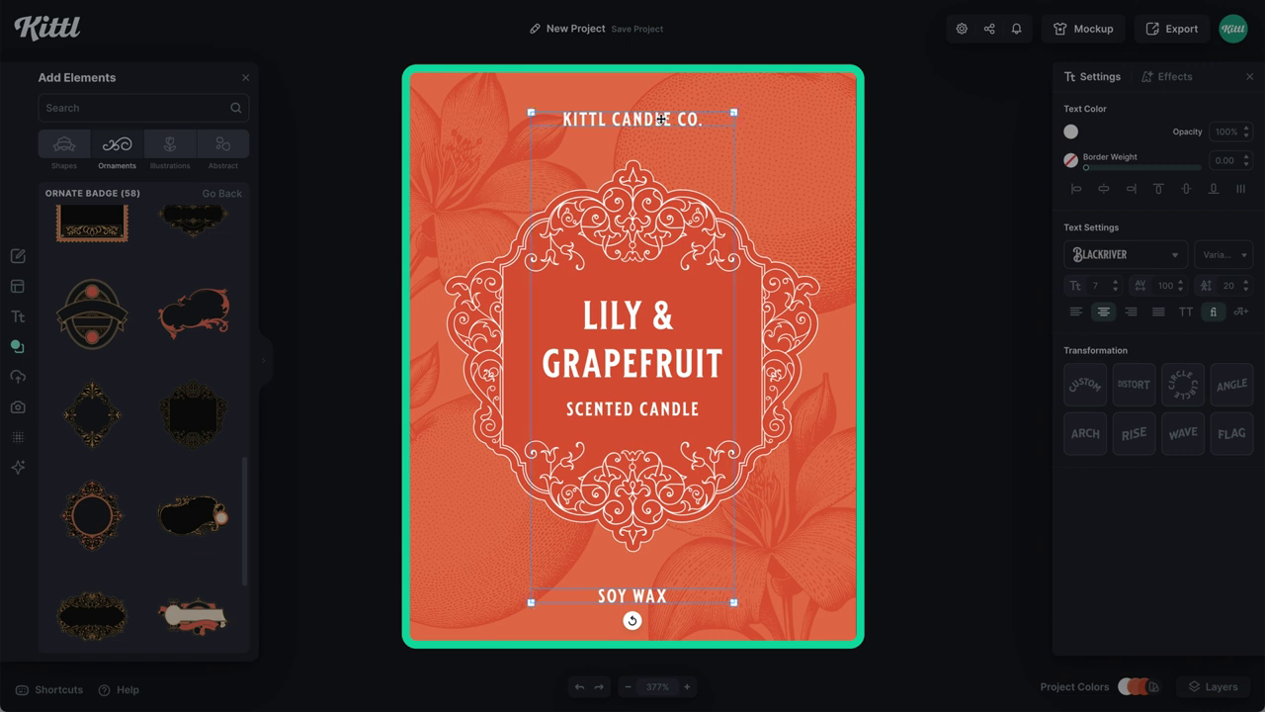
Group the KITTL CANDLE CO. and SOY WAX lines and align the group to the label's vertical middle
{"action": "key", "text": "ctrl+g"}
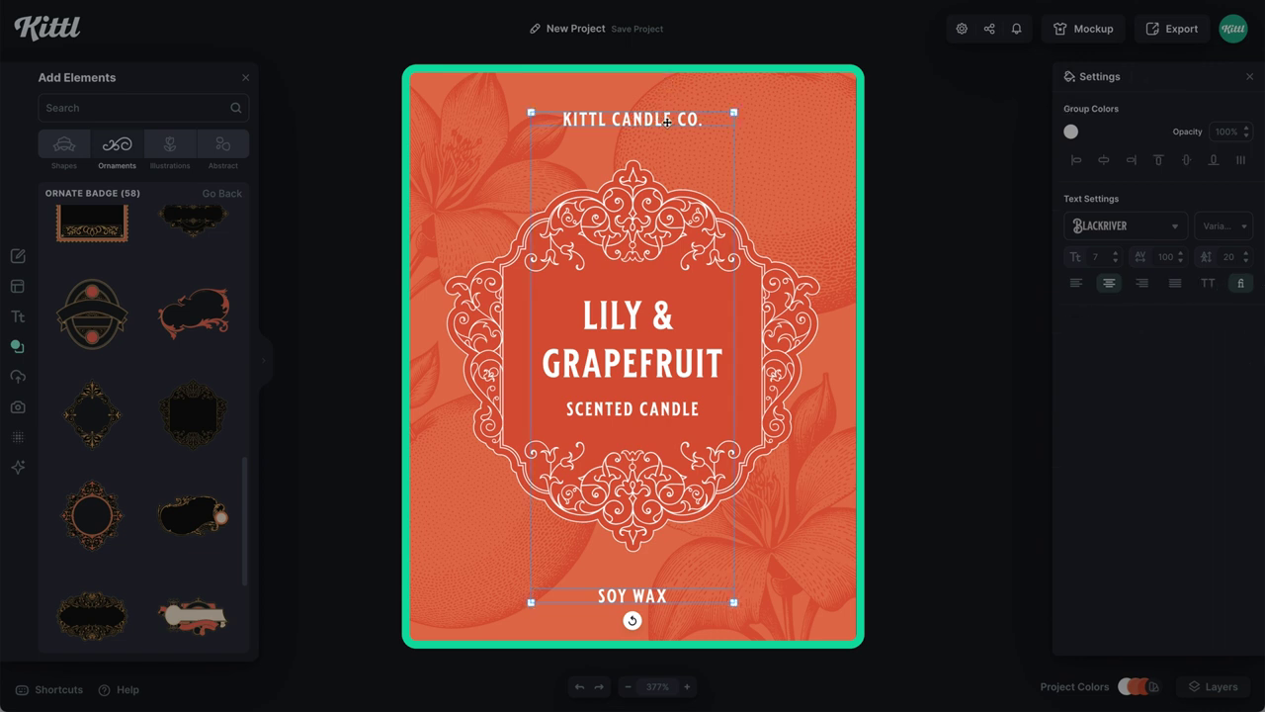
{"action": "right_click", "coordinate": [667, 122]}
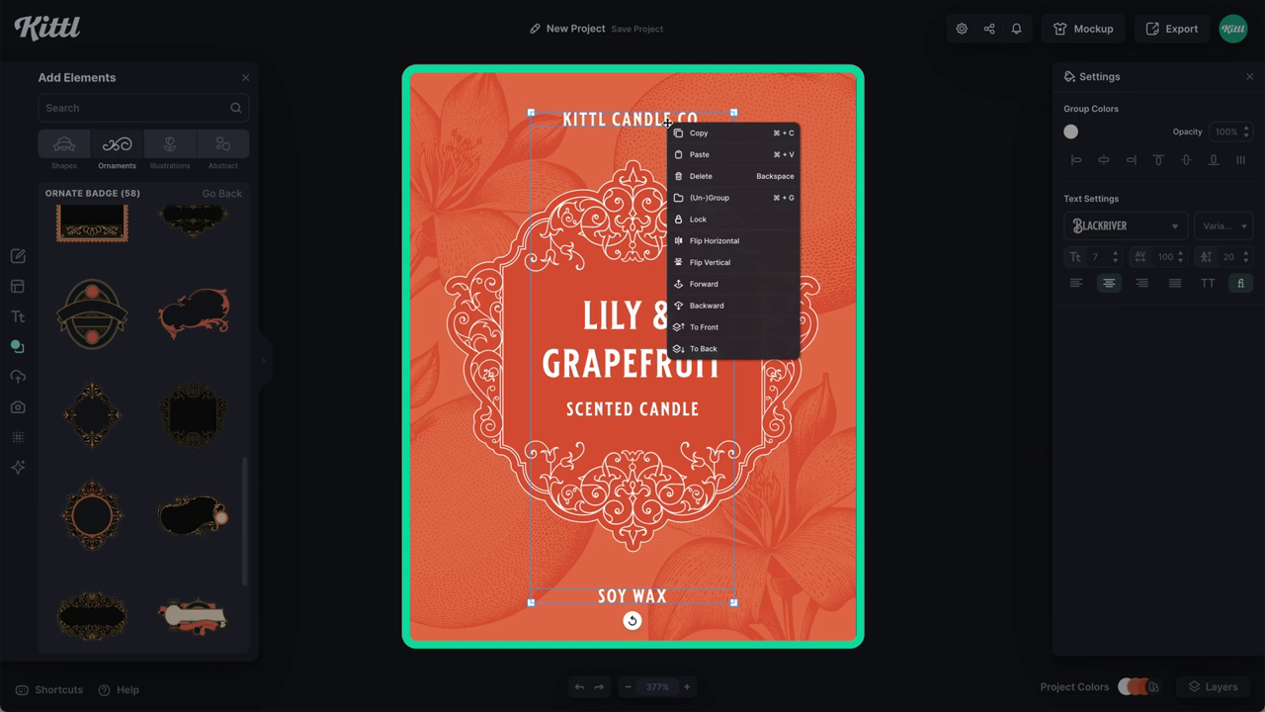
{"action": "left_click", "coordinate": [718, 198]}
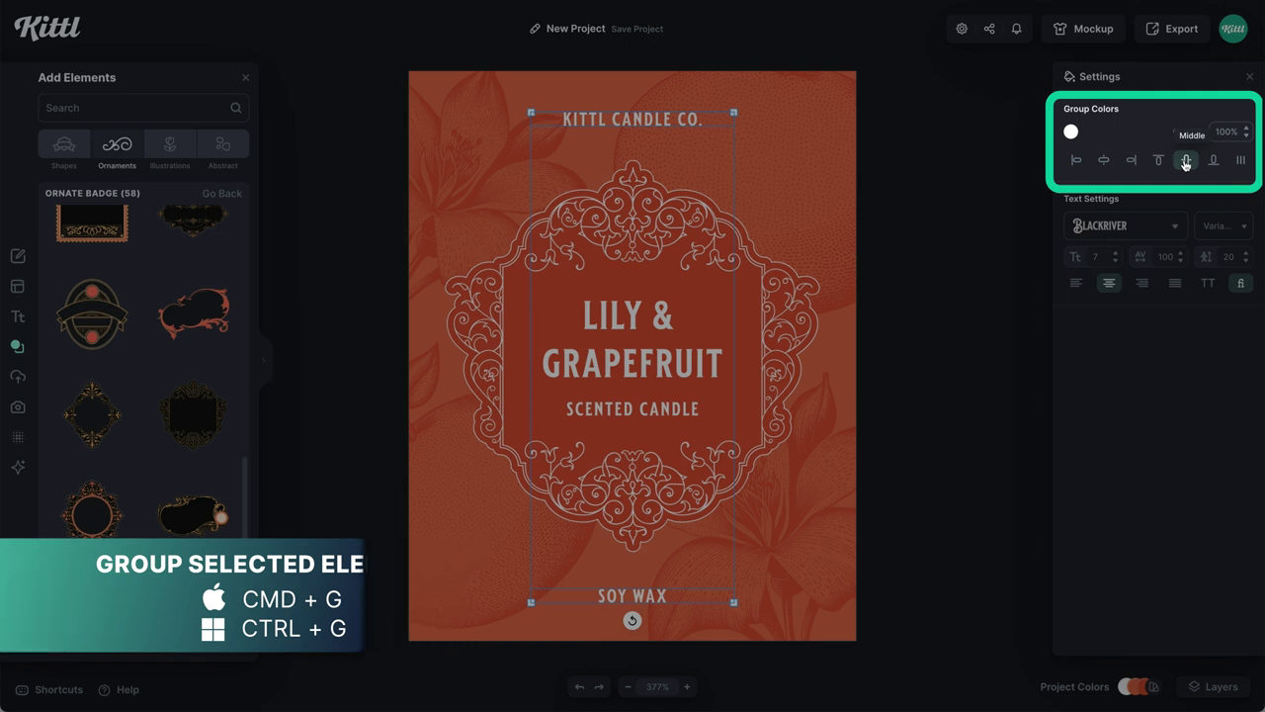
{"action": "left_click", "coordinate": [1187, 162]}
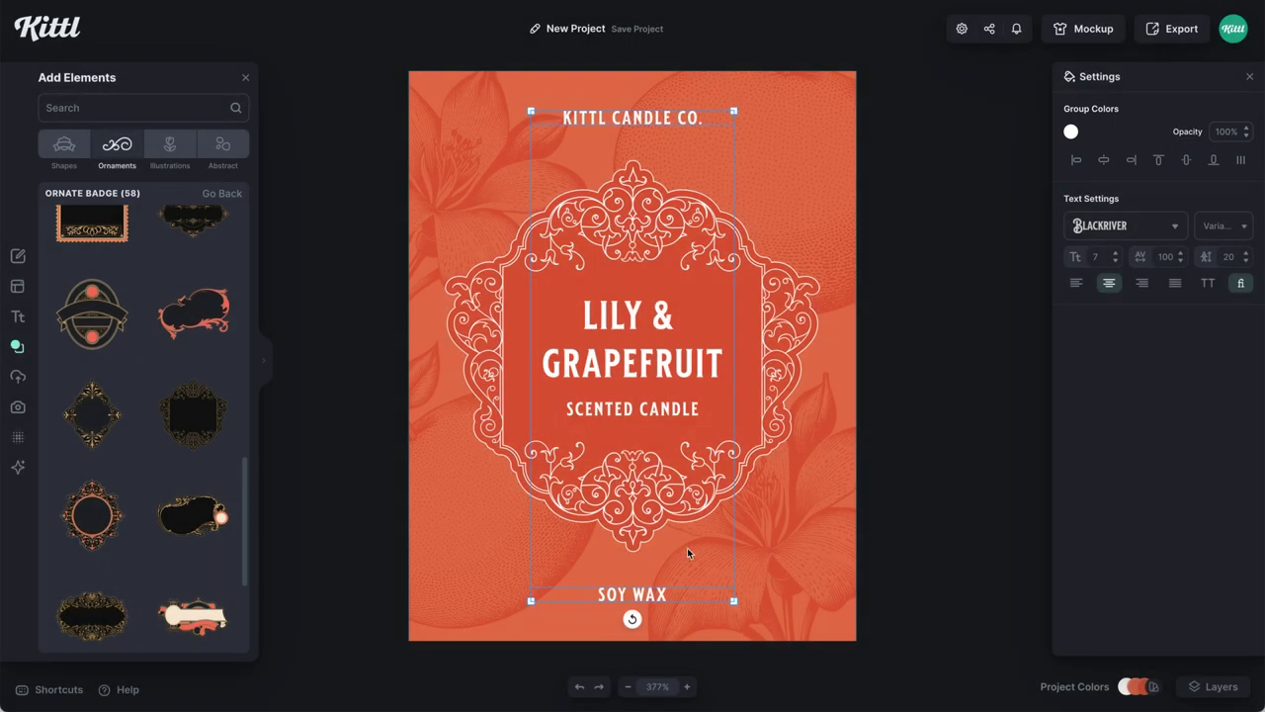
{"action": "left_click", "coordinate": [688, 549]}
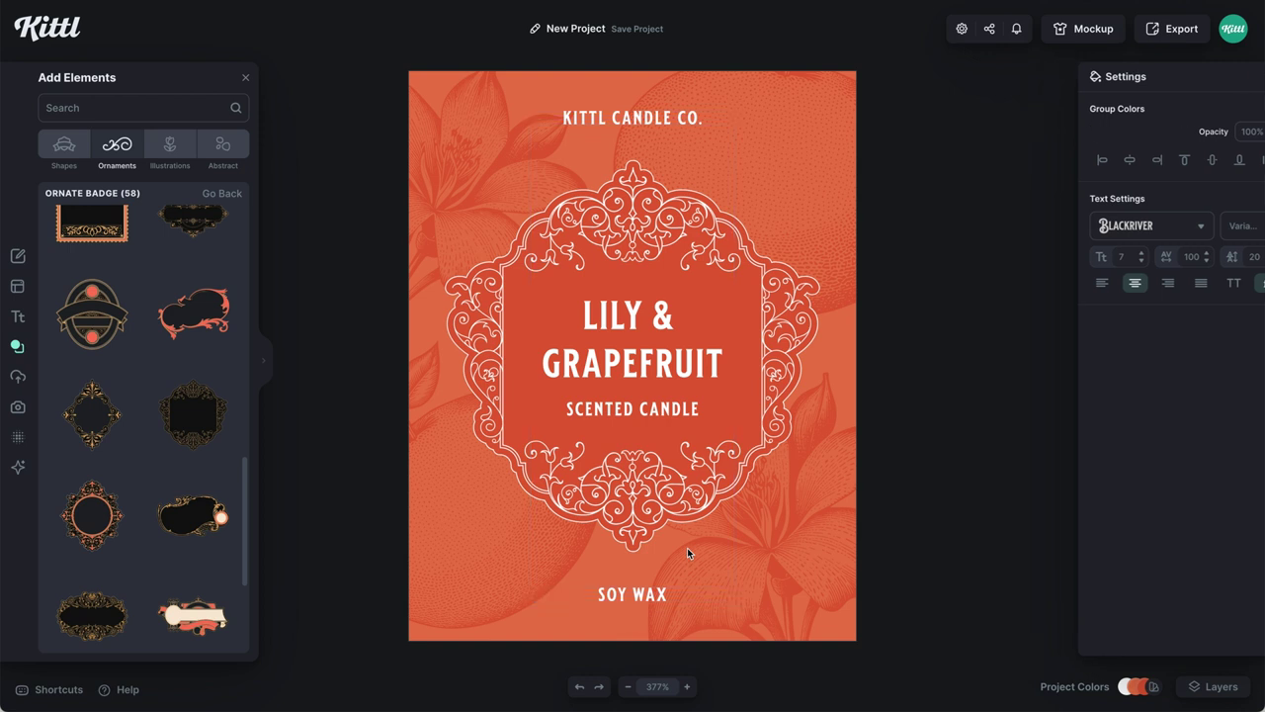
Duplicate the SOY WAX line into the label's lower-left corner and change the copy's text to "9 OZ"
{"action": "left_click", "coordinate": [637, 600]}
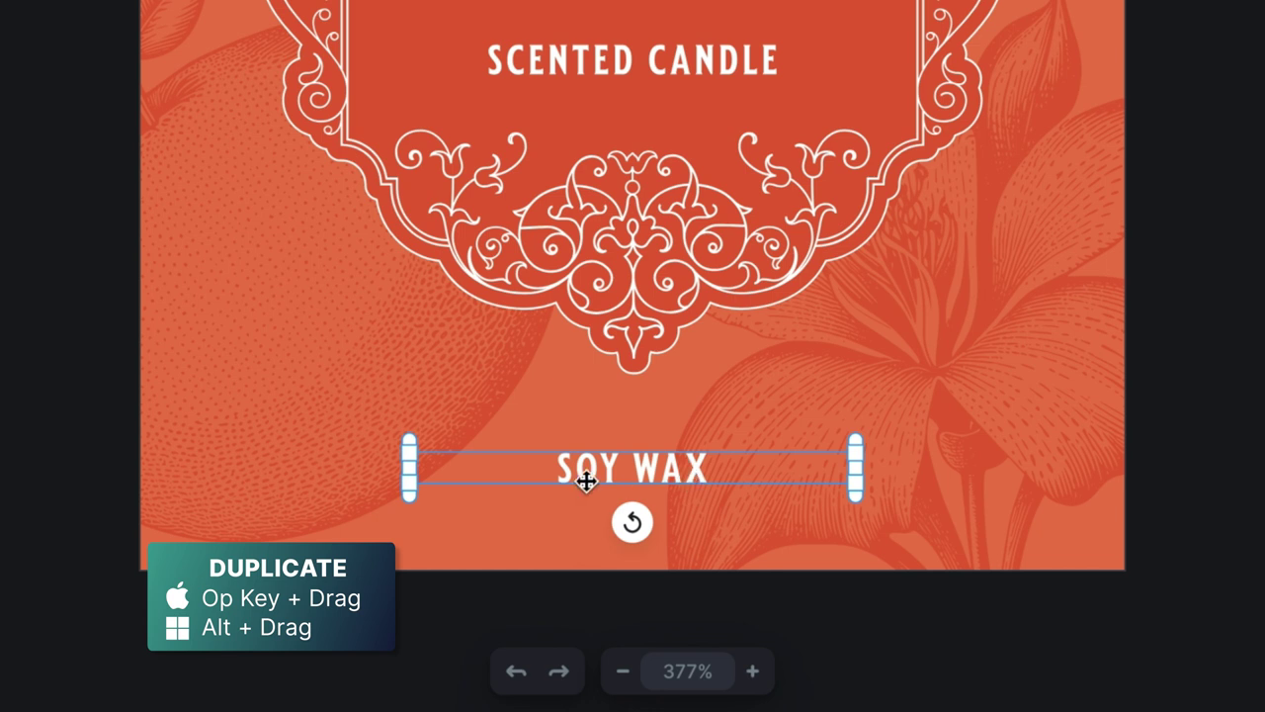
{"action": "left_click_drag", "start_coordinate": [587, 480], "coordinate": [325, 476]}
{"action": "double_click", "coordinate": [325, 476]}
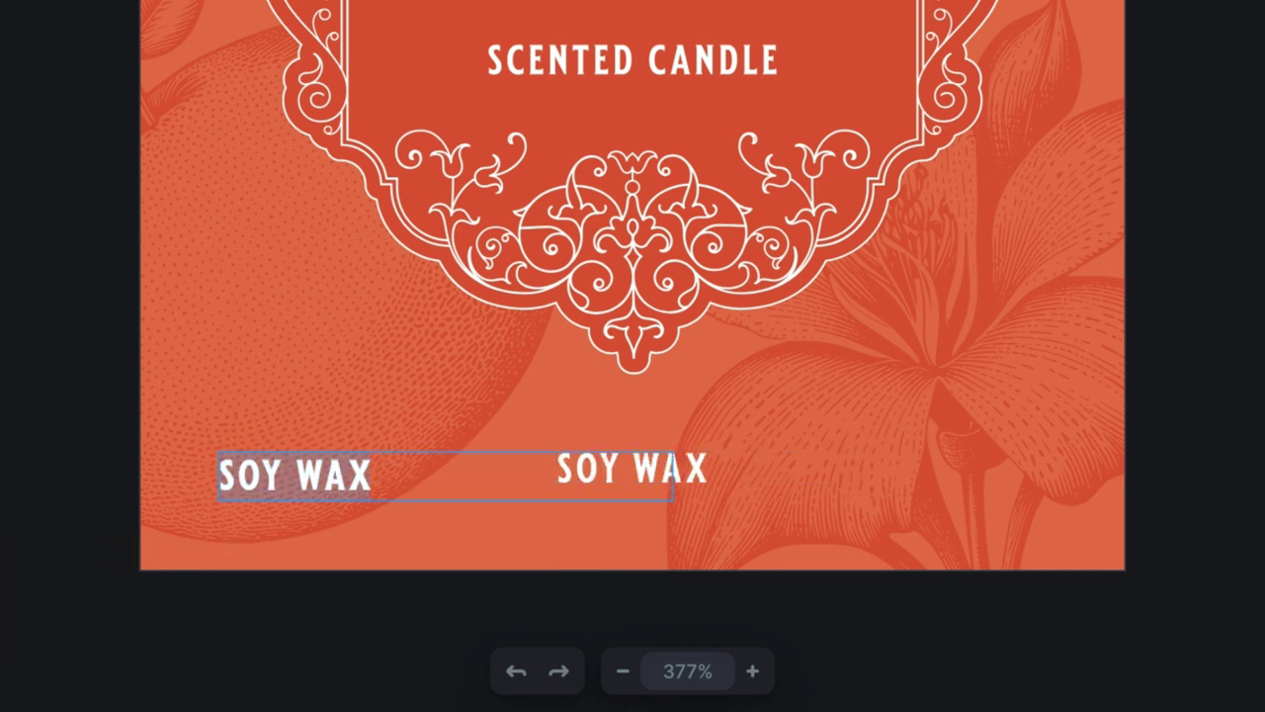
{"action": "type", "text": "9 OZ"}
{"action": "key", "text": "Escape"}
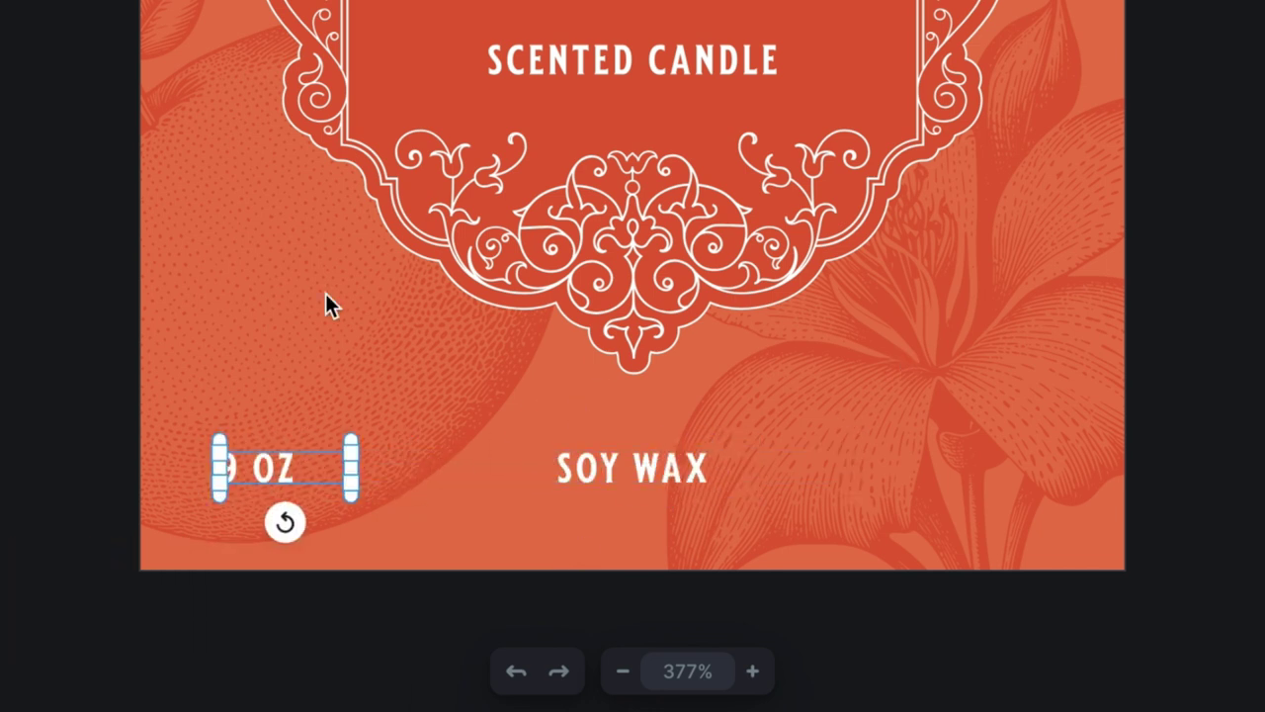
Duplicate the 9 OZ line into the label's lower-right corner and change the copy's text to "255 G"
{"action": "left_click_drag", "start_coordinate": [314, 472], "coordinate": [1009, 475]}
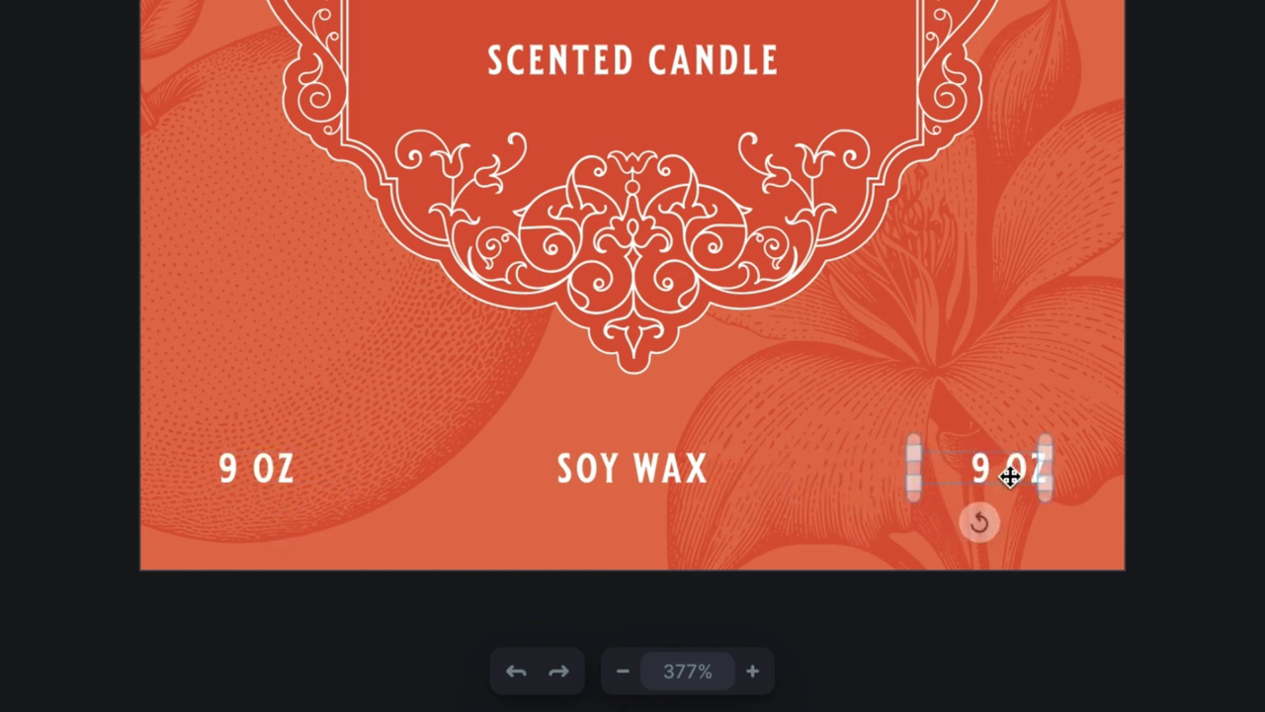
{"action": "double_click", "coordinate": [1008, 475]}
{"action": "type", "text": "255 G"}
{"action": "left_click", "coordinate": [644, 513]}
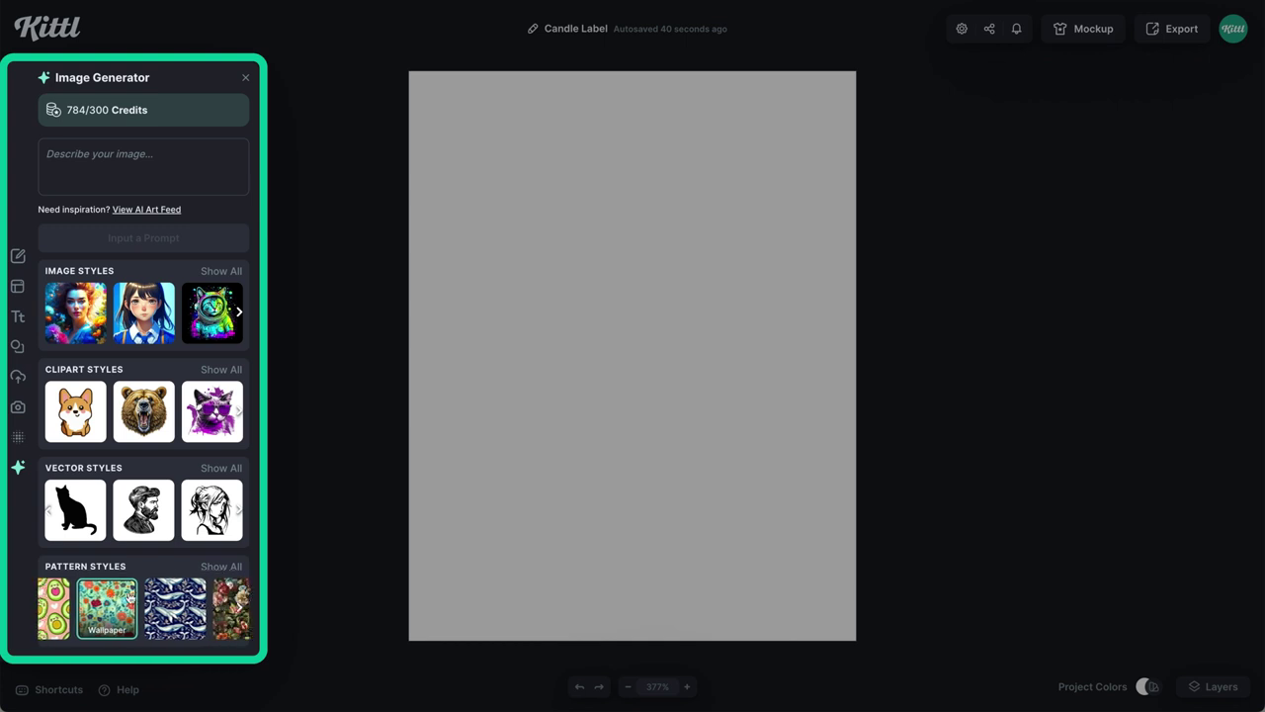
Generate AI pattern variations from the prompt "cinnamon sticks and vanilla flowers" in the Baroque pattern style
{"action": "scroll", "coordinate": [99, 613], "scroll_direction": "right", "scroll_amount": 5}
{"action": "left_click", "coordinate": [106, 623]}
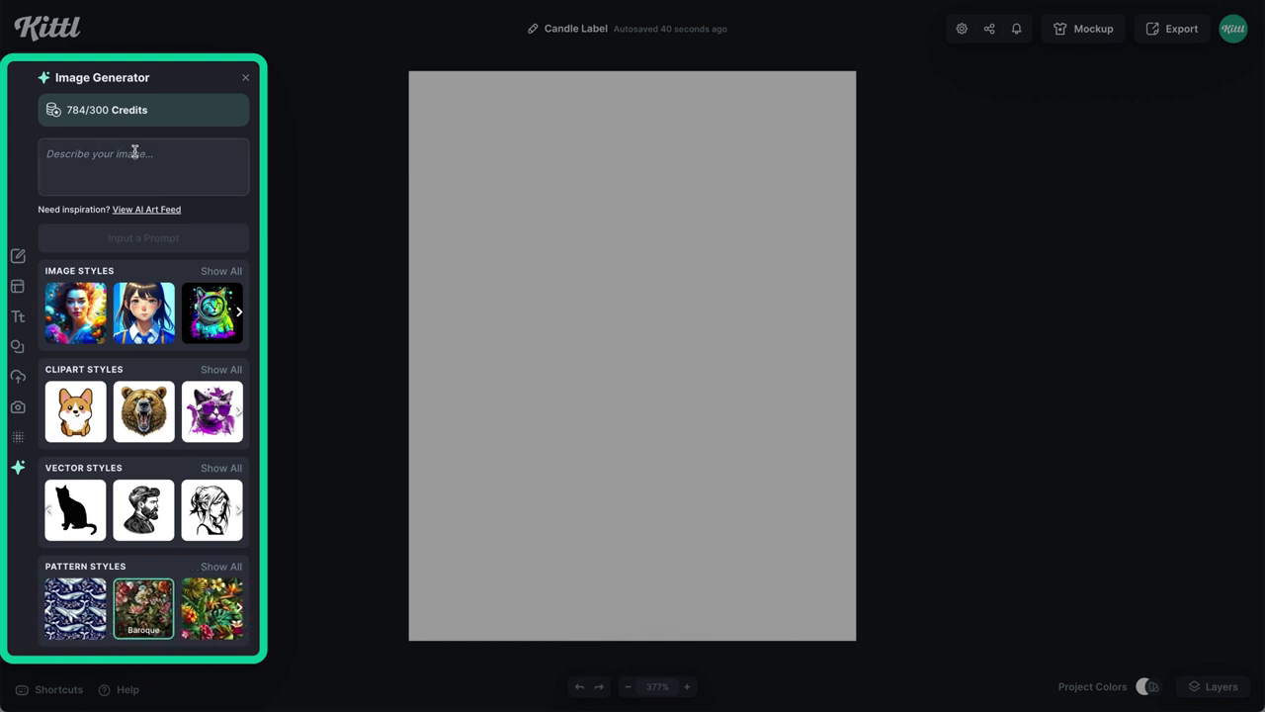
{"action": "type", "text": "a"}
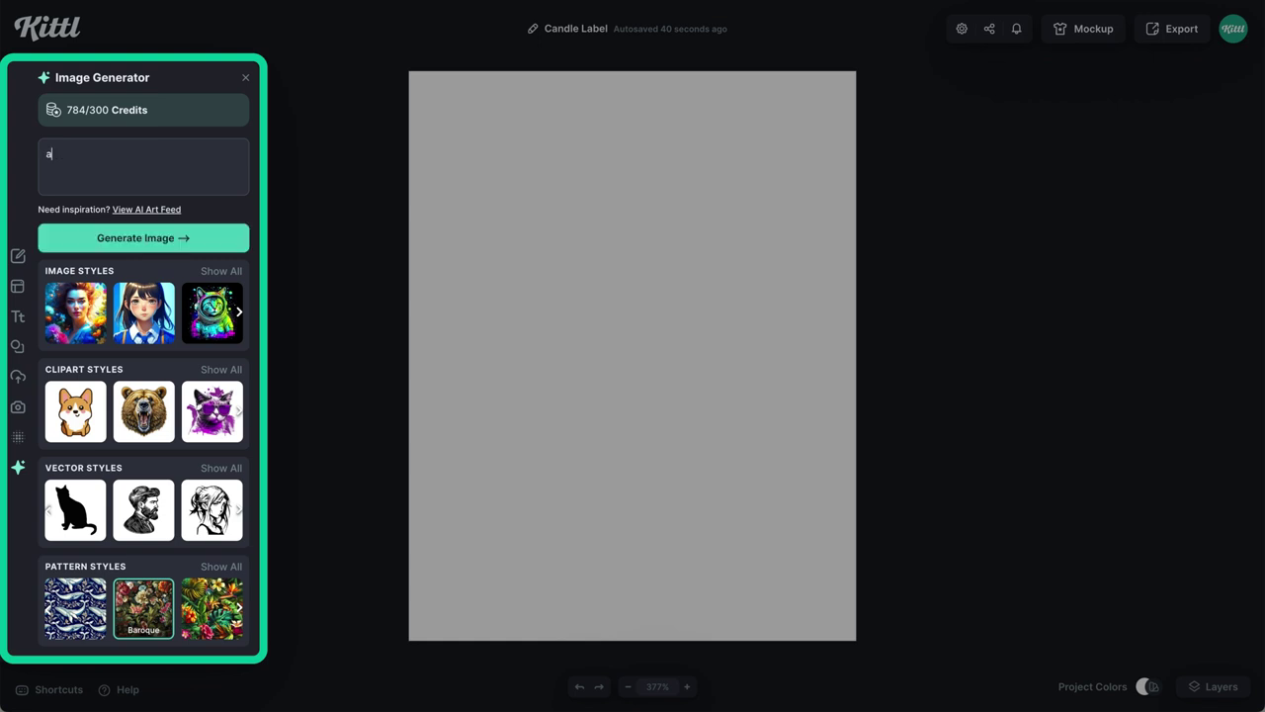
{"action": "key", "text": "BackSpace"}
{"action": "type", "text": "cinnamon sticks and vanilla flowers"}
{"action": "left_click", "coordinate": [138, 243]}
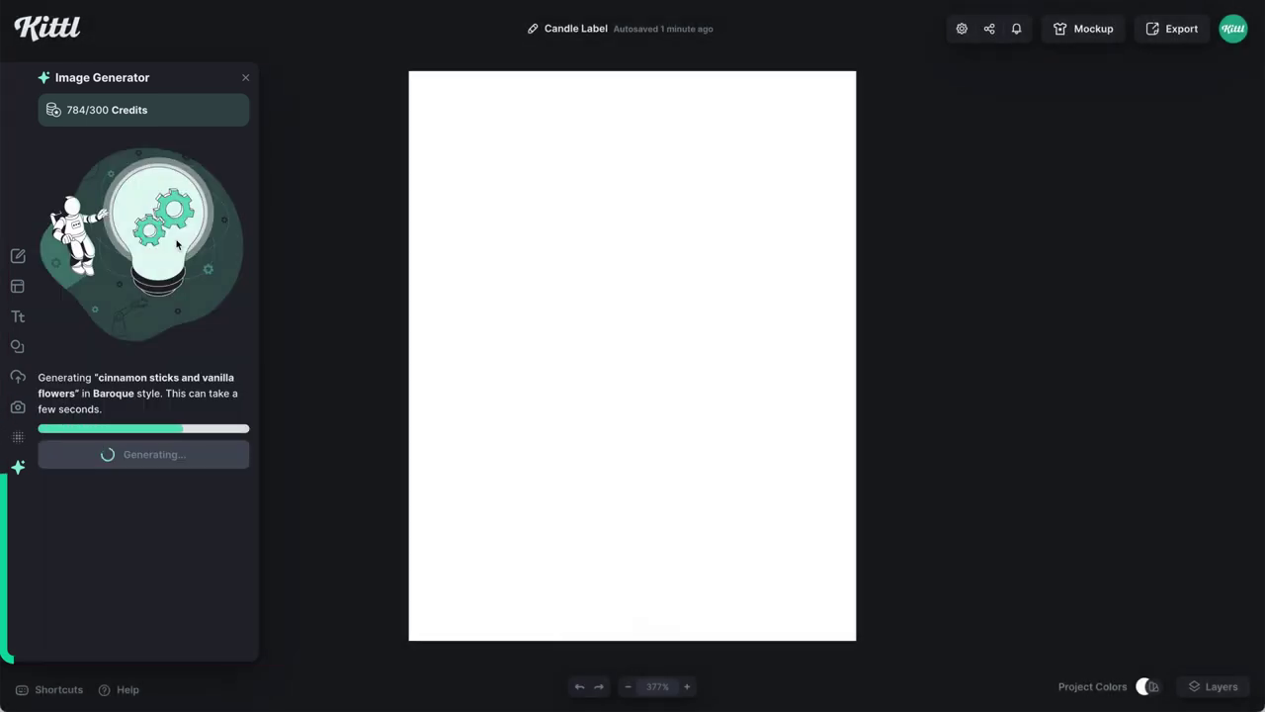
{"action": "left_click", "coordinate": [170, 240]}
Enlarge the generated cinnamon and vanilla pattern to cover the whole artboard and use it as the background
{"action": "left_click_drag", "start_coordinate": [709, 429], "coordinate": [851, 560]}
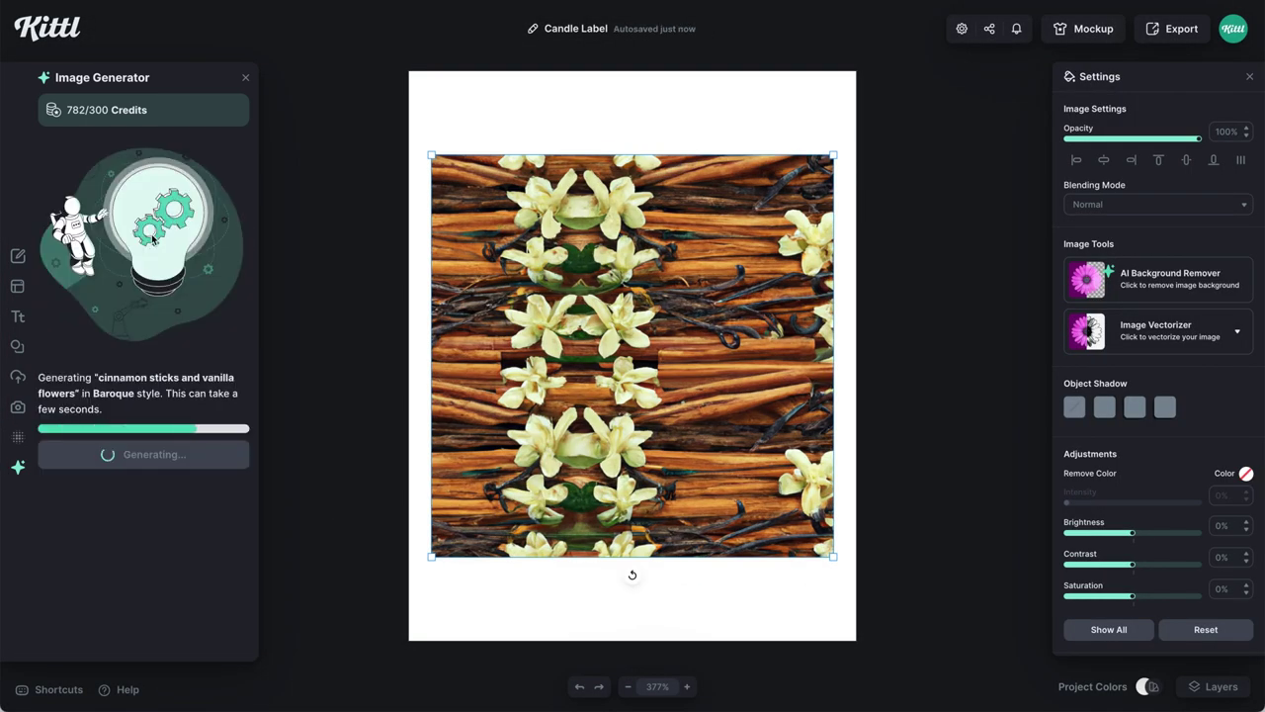
{"action": "left_click", "coordinate": [952, 311]}
{"action": "left_click", "coordinate": [757, 511]}
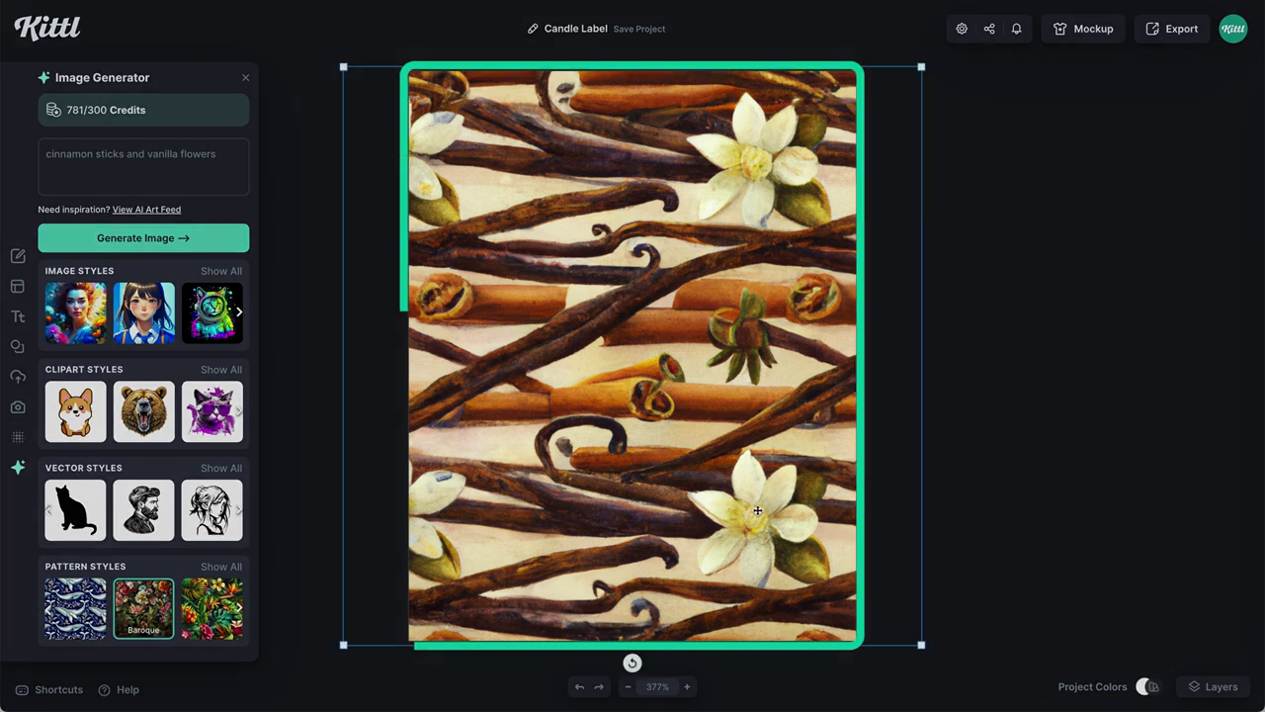
{"action": "right_click", "coordinate": [727, 259]}
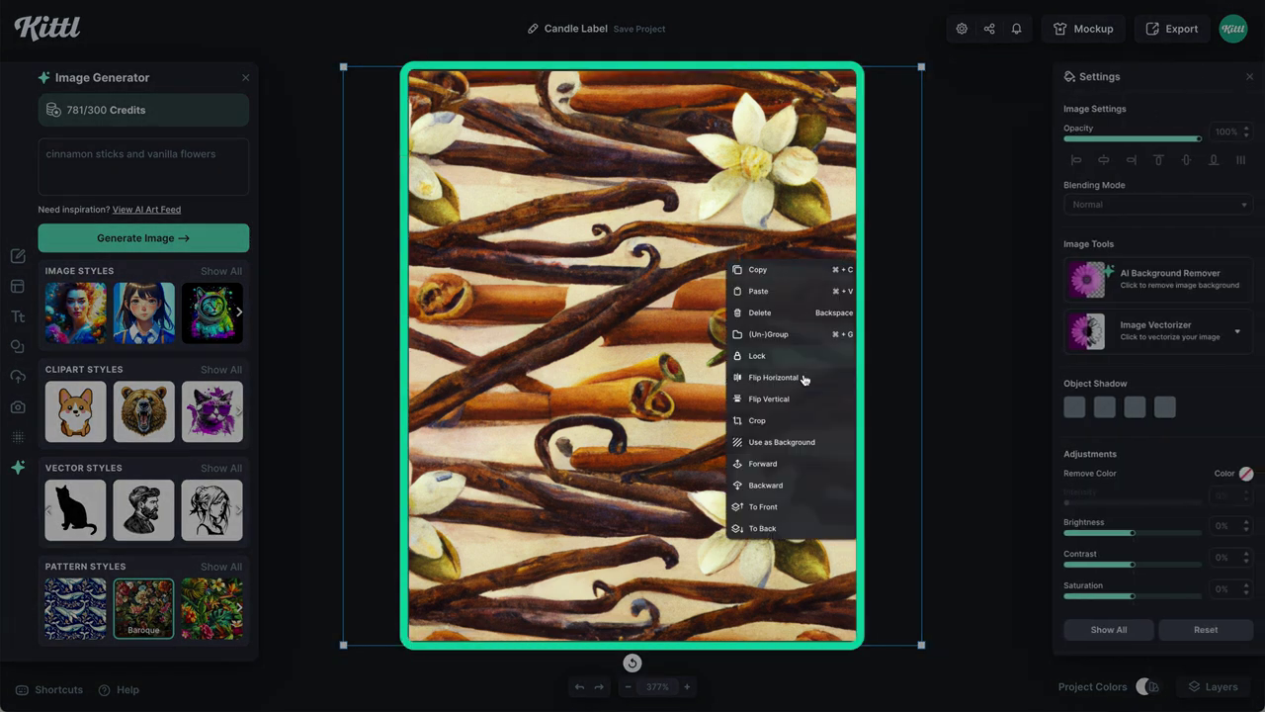
{"action": "left_click", "coordinate": [795, 442]}
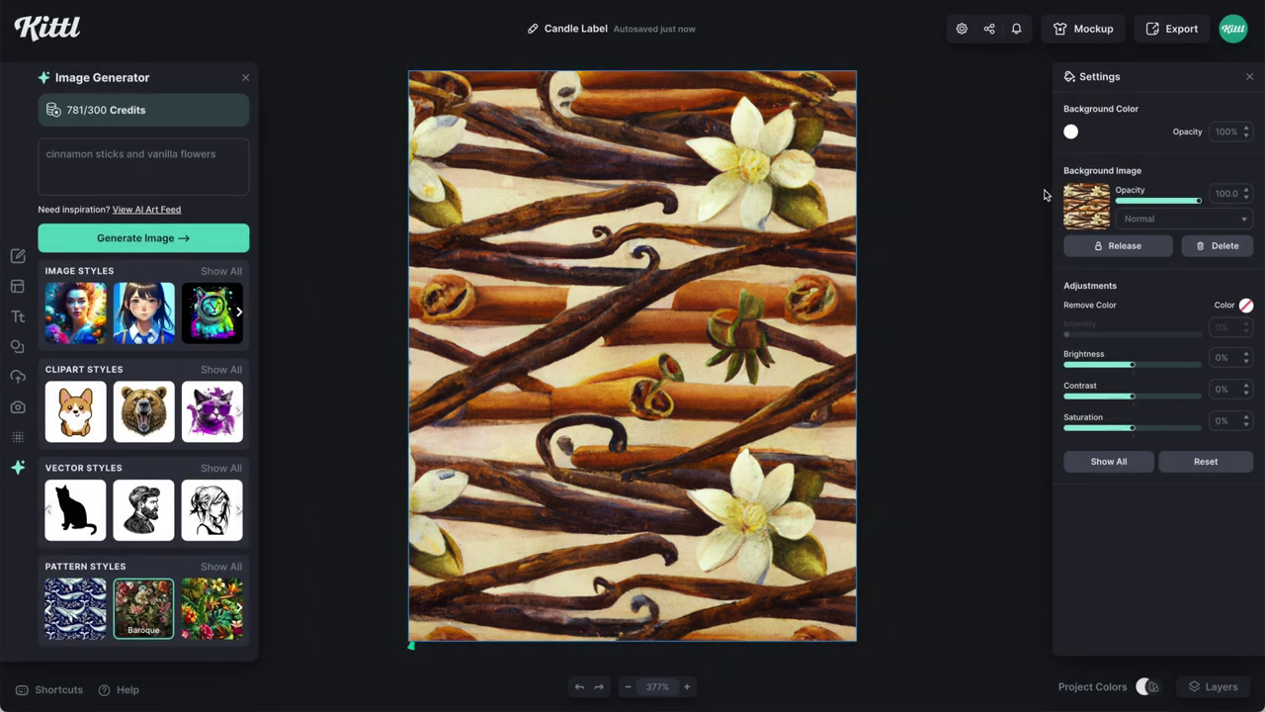
Change the artboard's background color from white to a bright orange
{"action": "left_click", "coordinate": [1071, 132]}
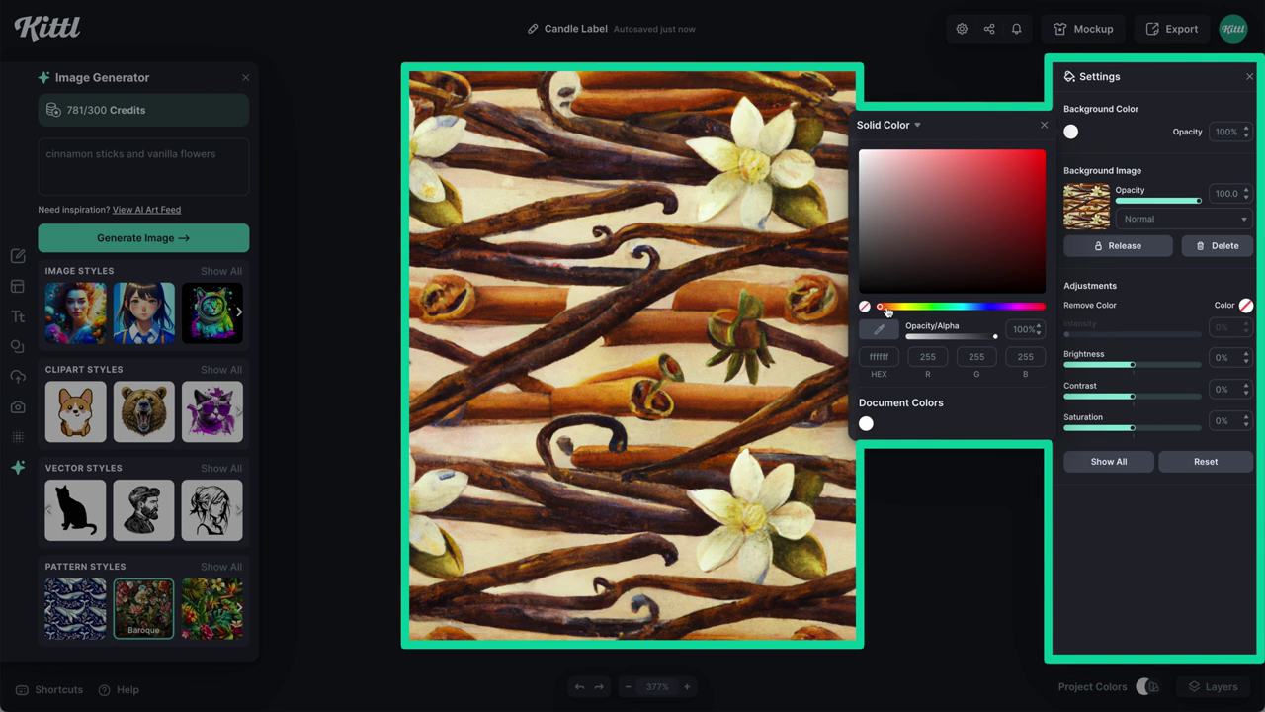
{"action": "left_click_drag", "start_coordinate": [888, 310], "coordinate": [890, 311]}
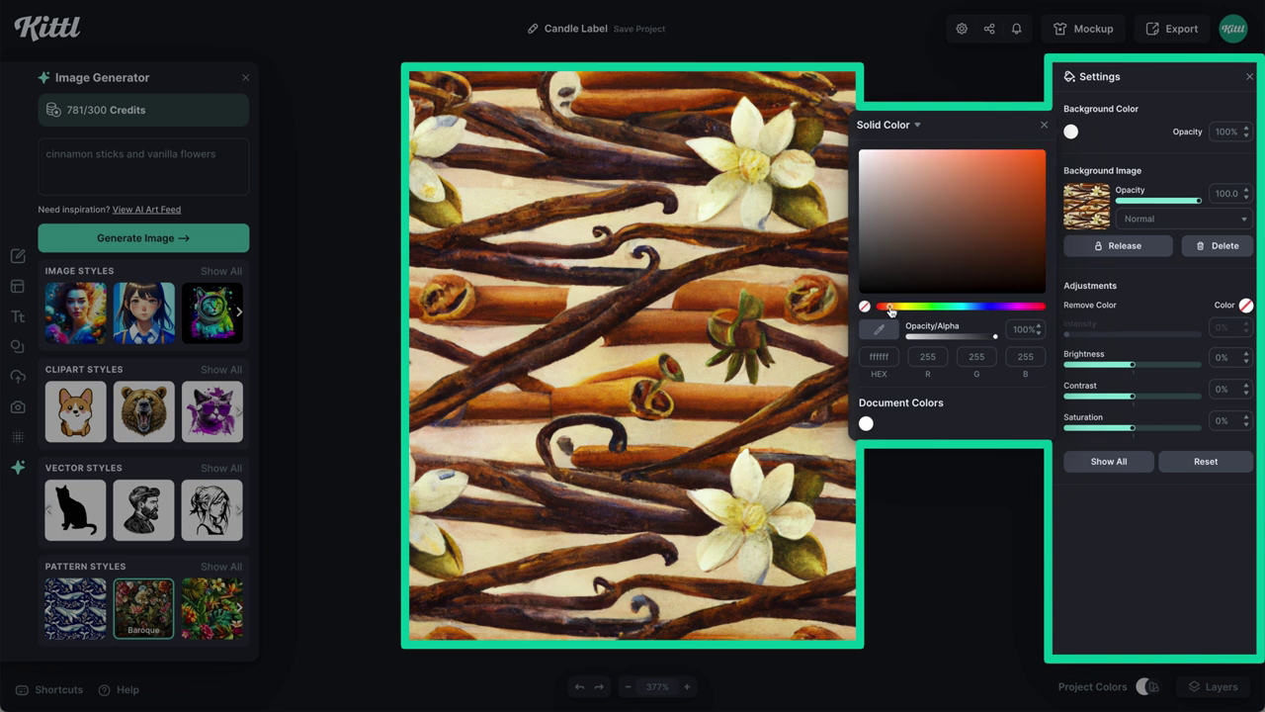
{"action": "left_click_drag", "start_coordinate": [1038, 162], "coordinate": [1031, 160]}
Apply the Color Burn blend mode to the background image and lower its opacity to about 51%
{"action": "left_click", "coordinate": [1166, 220]}
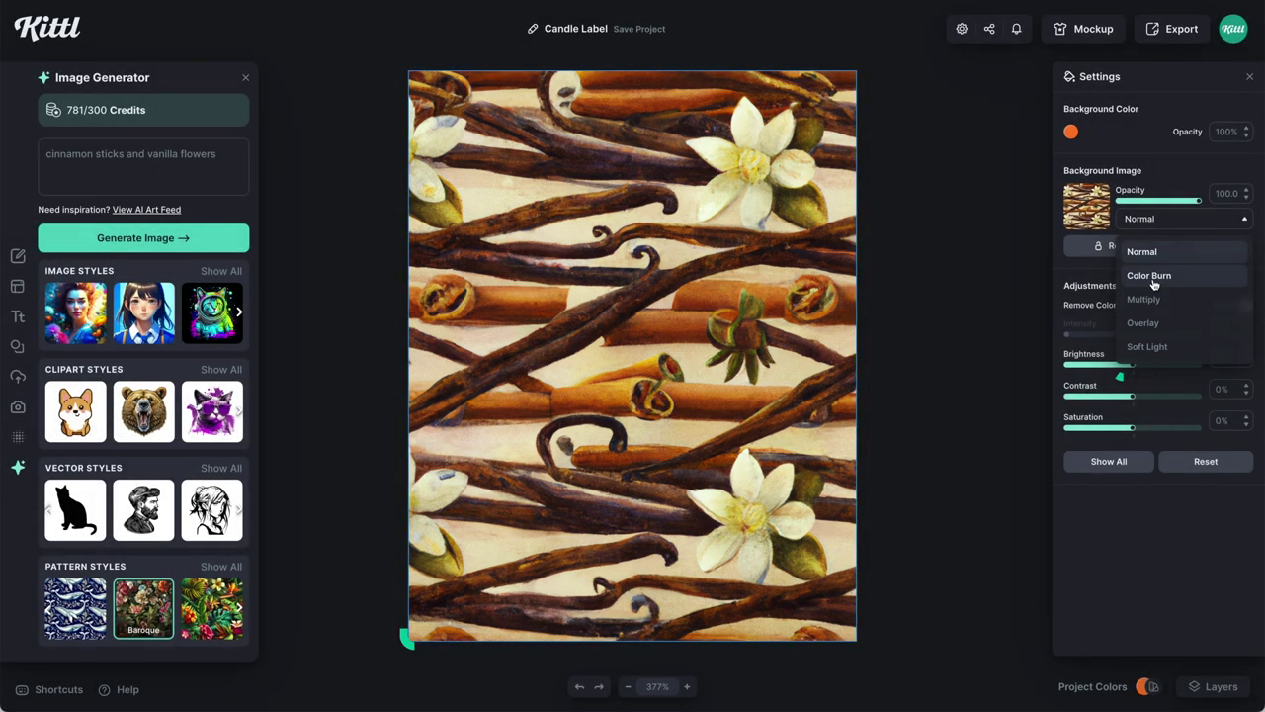
{"action": "left_click", "coordinate": [1152, 278]}
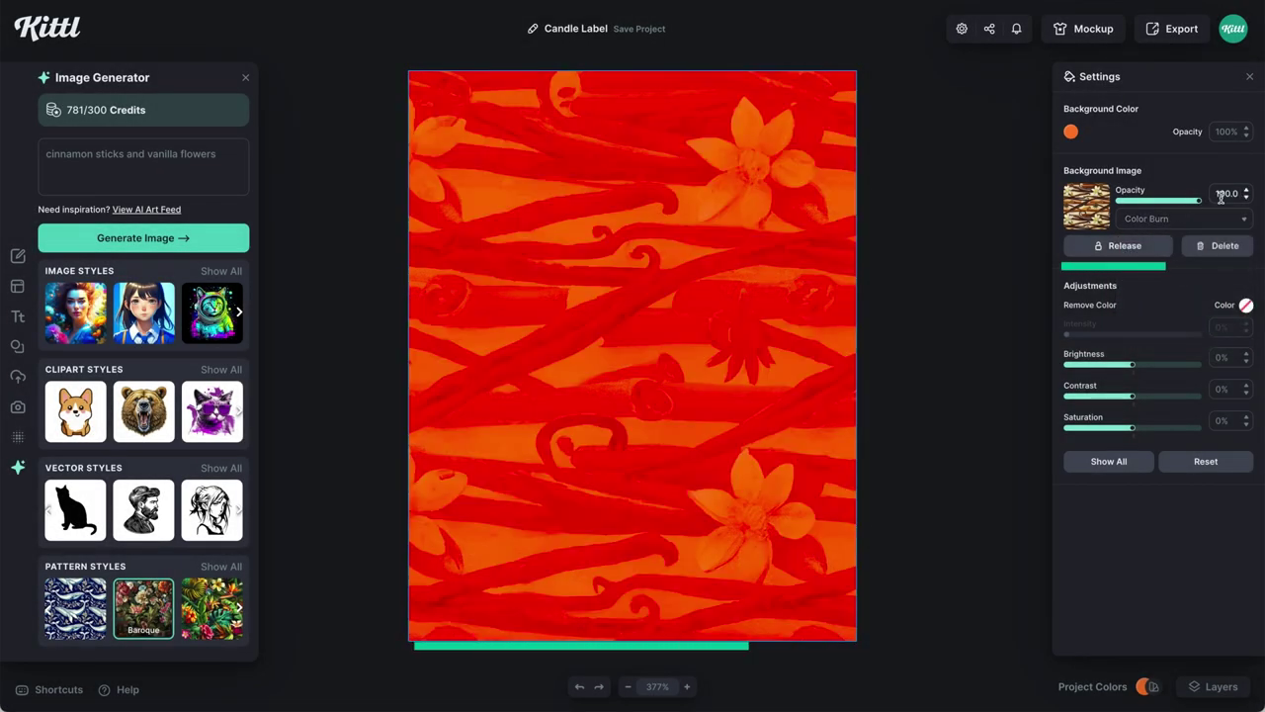
{"action": "left_click_drag", "start_coordinate": [1199, 203], "coordinate": [1165, 207]}
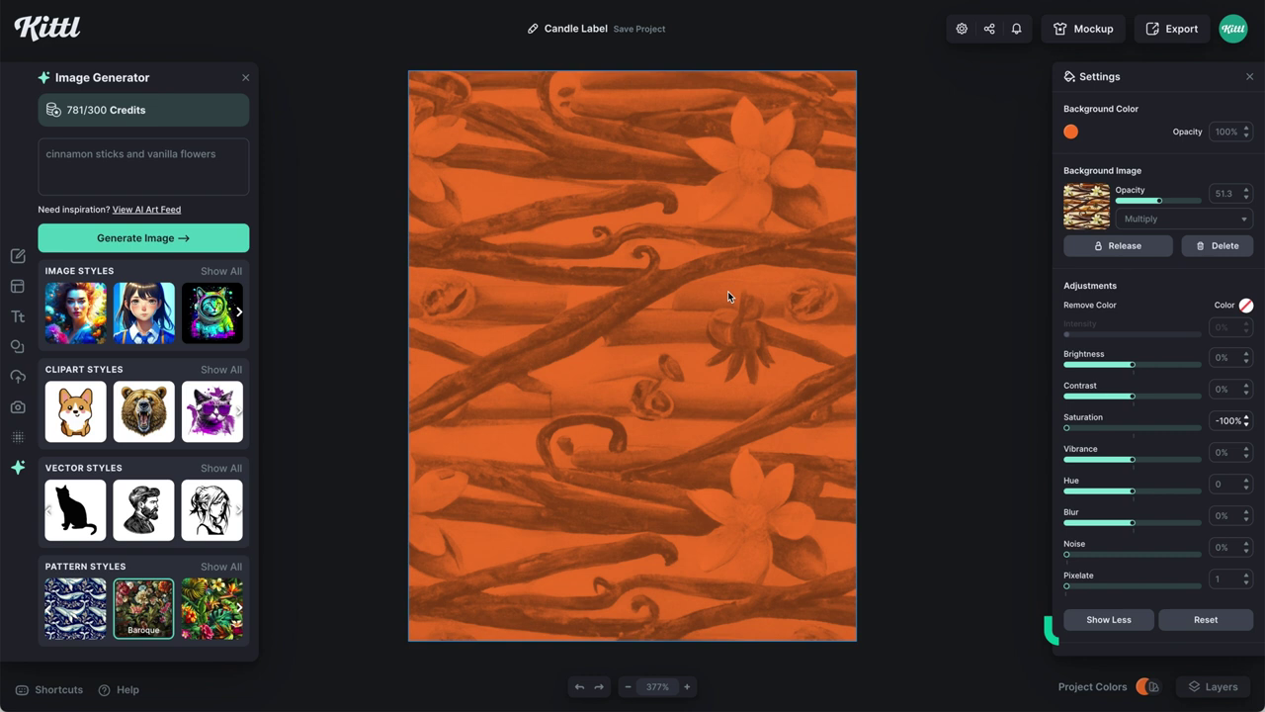
Darken the background color to a deeper orange and set the background image's noise to 30%
{"action": "left_click", "coordinate": [1070, 132]}
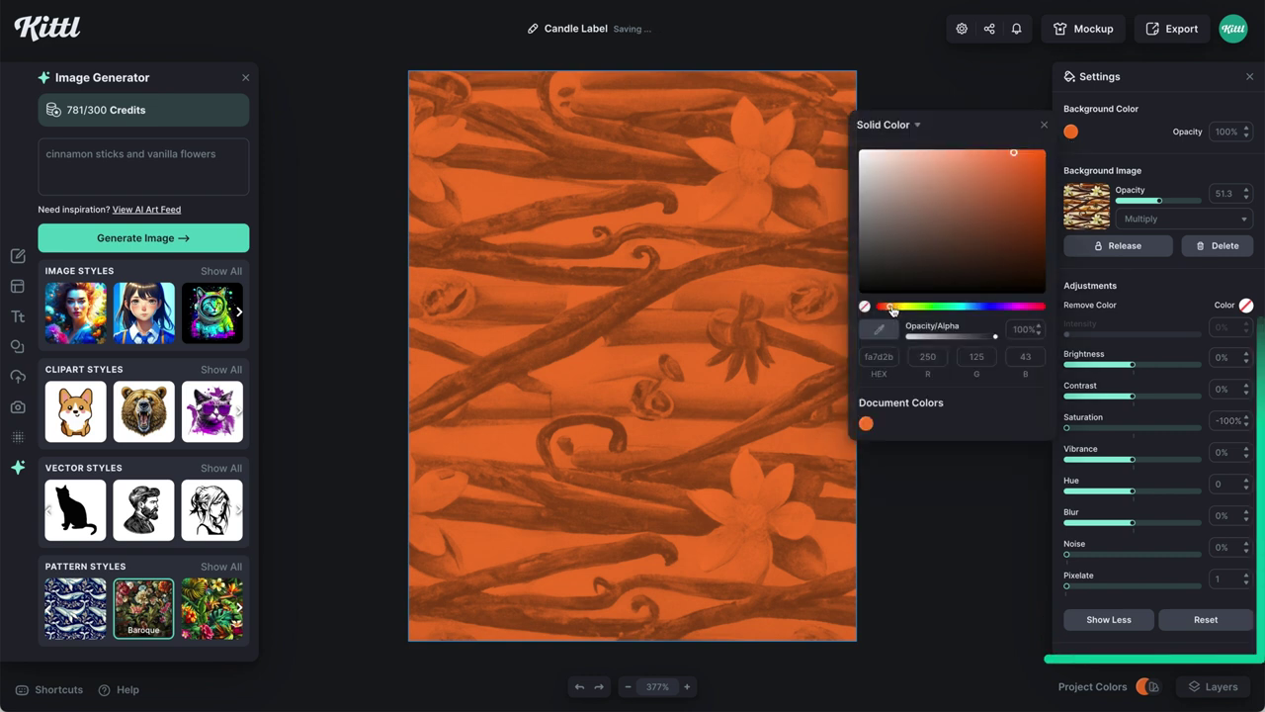
{"action": "left_click", "coordinate": [1005, 168]}
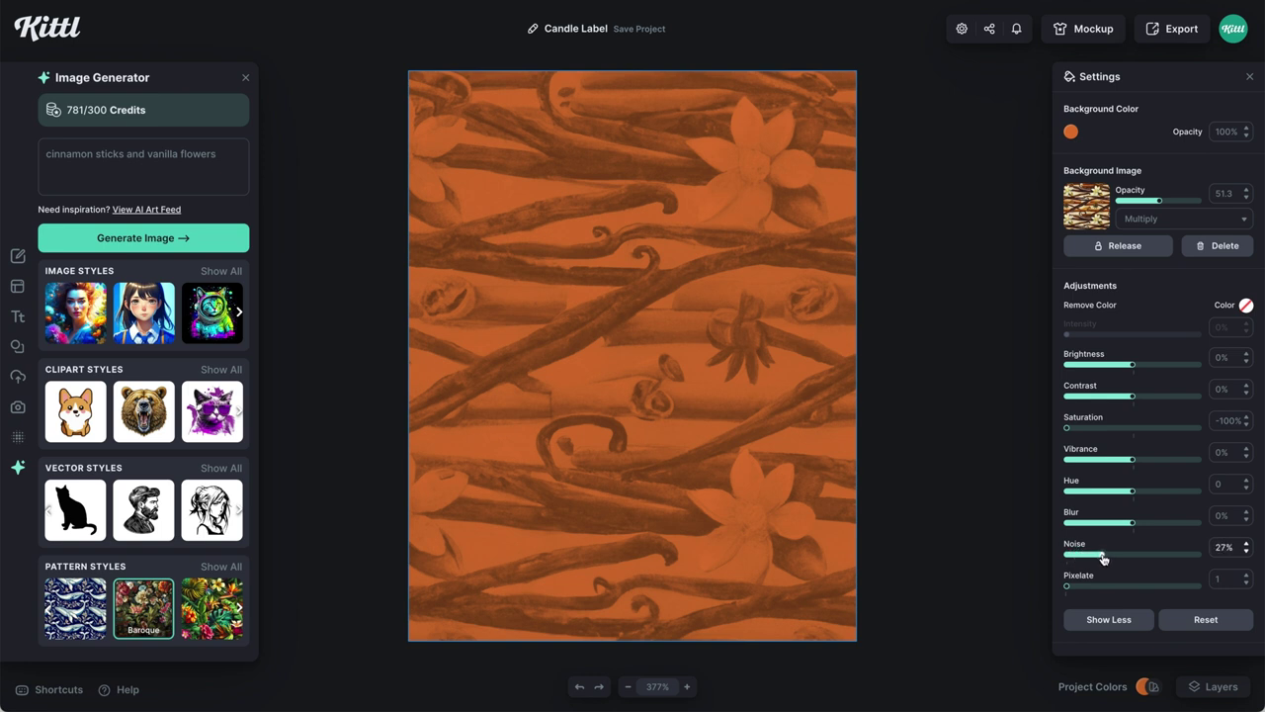
{"action": "scroll", "coordinate": [749, 382], "scroll_direction": "up", "scroll_amount": 5}
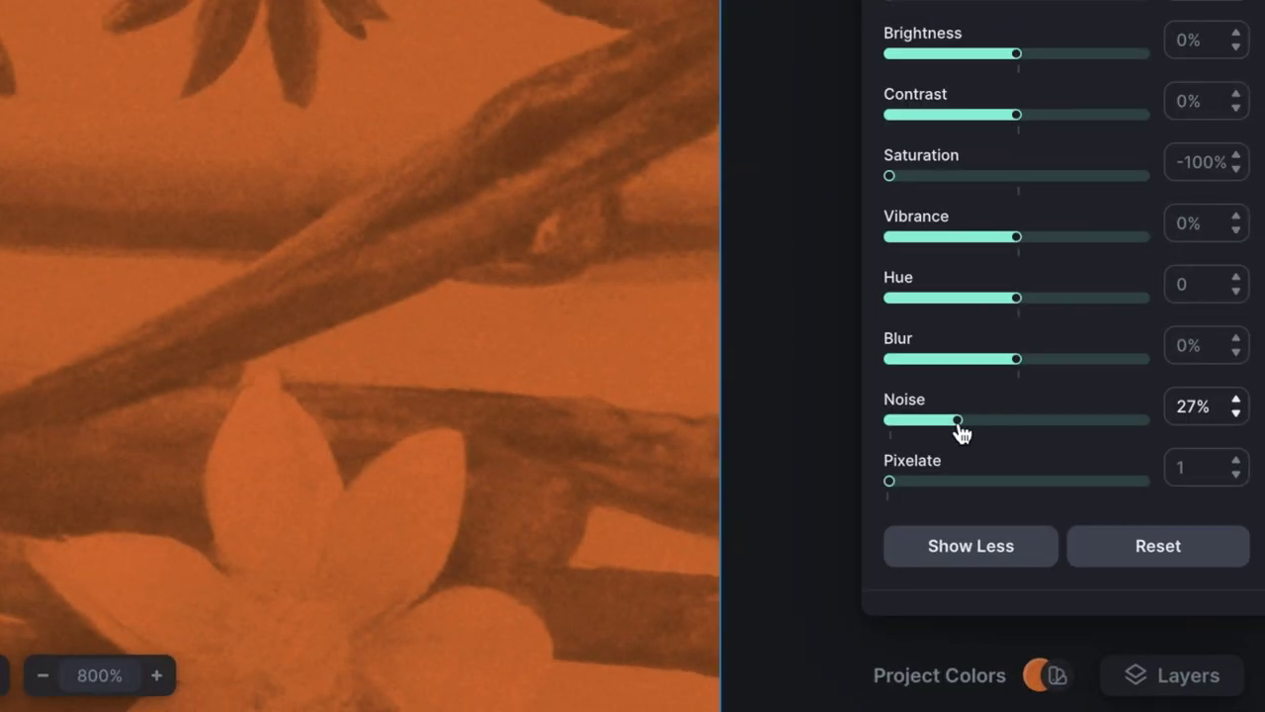
{"action": "mouse_move", "coordinate": [961, 433]}
{"action": "left_mouse_down"}
{"action": "mouse_move", "coordinate": [998, 432]}
{"action": "mouse_move", "coordinate": [930, 441]}
{"action": "mouse_move", "coordinate": [965, 441]}
{"action": "left_mouse_up"}
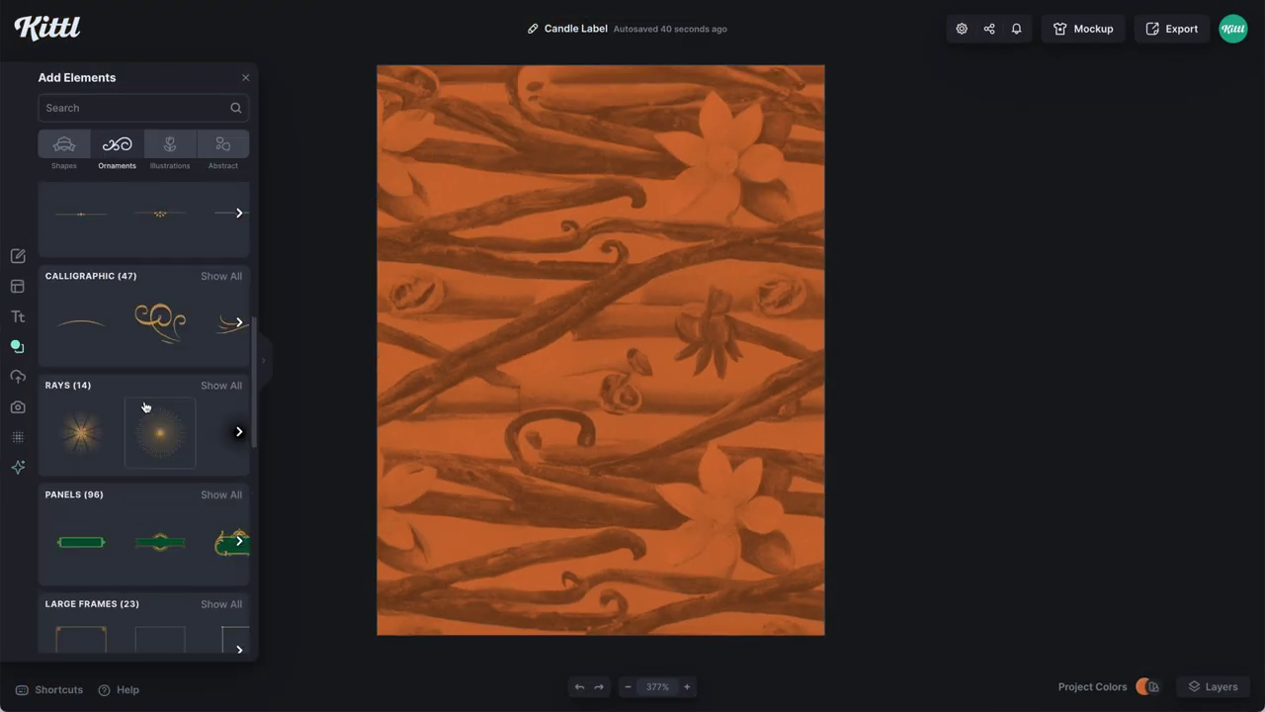
Add an ornamental panel across a white circle in the middle of the label, enlarge both and group them
{"action": "left_click", "coordinate": [217, 491]}
{"action": "scroll", "coordinate": [164, 460], "scroll_direction": "down", "scroll_amount": 1}
{"action": "left_click", "coordinate": [163, 460]}
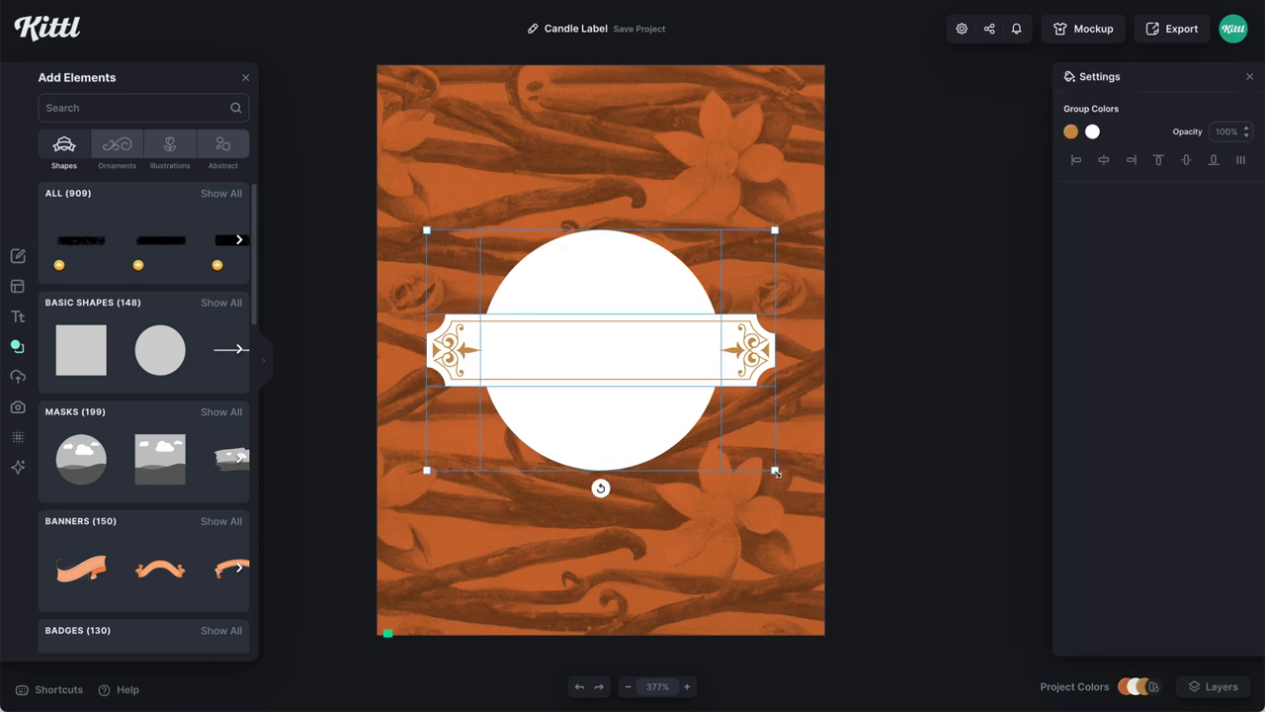
{"action": "right_click", "coordinate": [685, 343]}
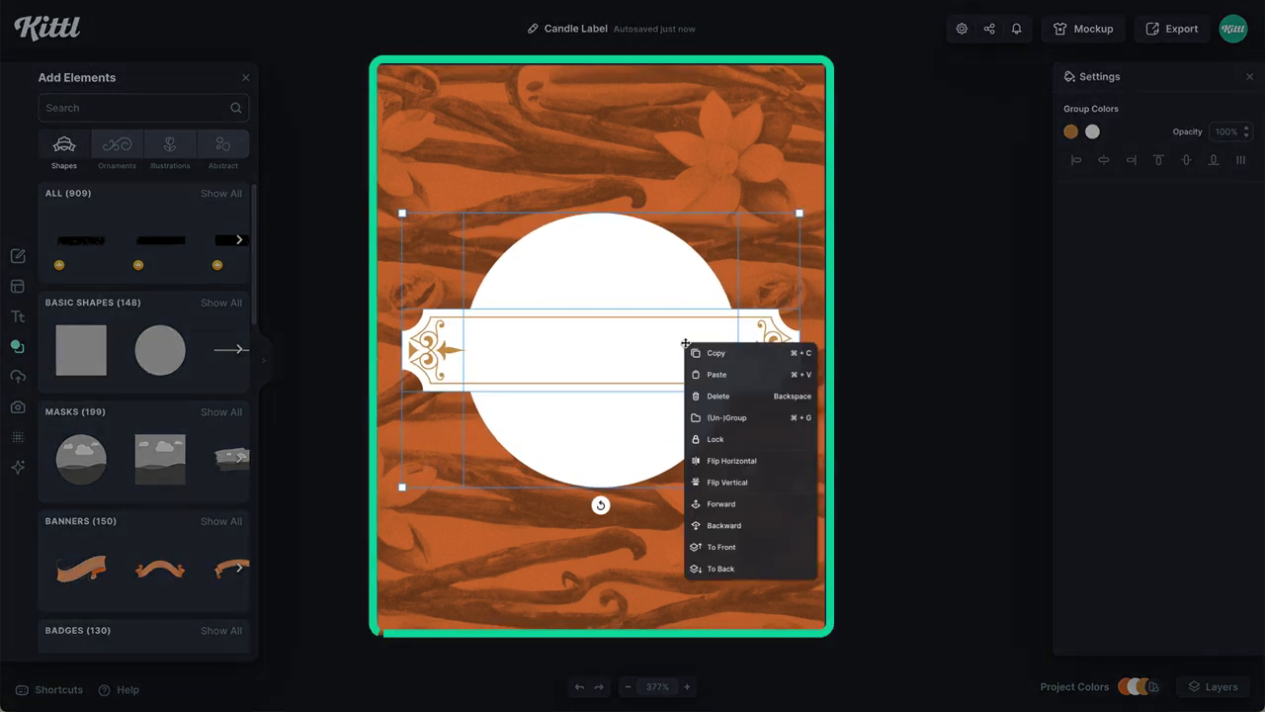
{"action": "left_click", "coordinate": [712, 419]}
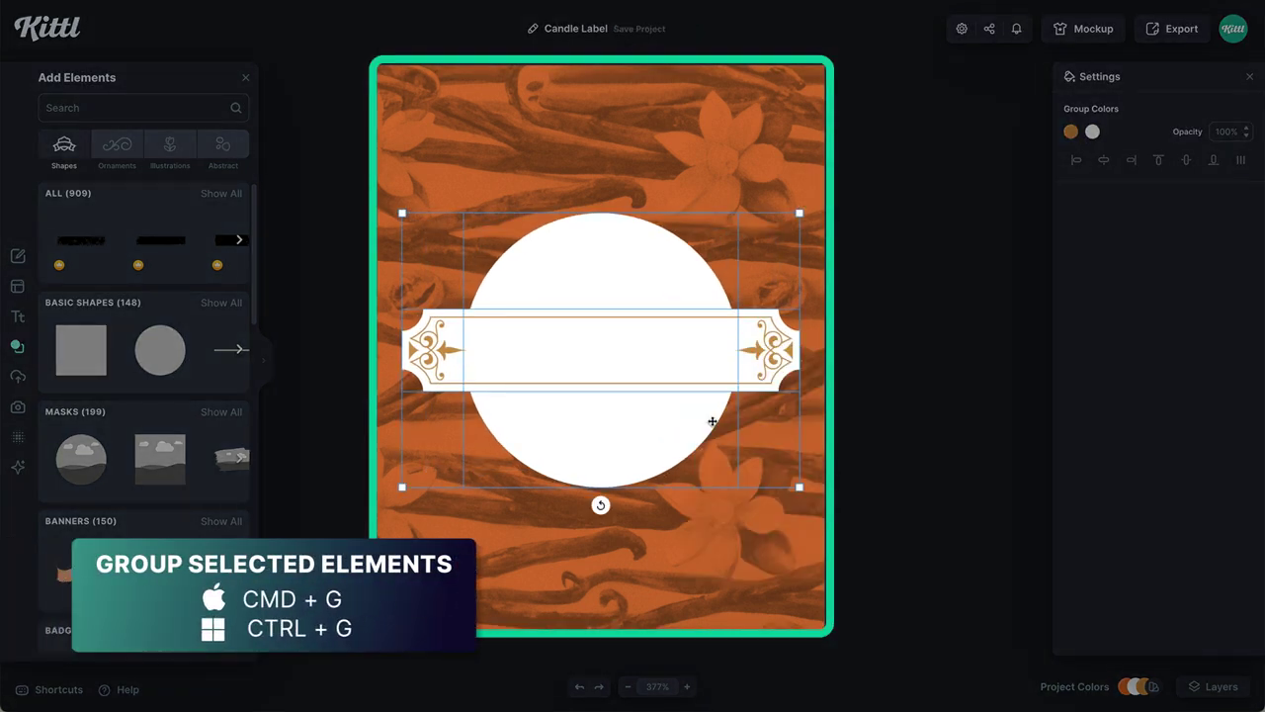
{"action": "left_click", "coordinate": [678, 519]}
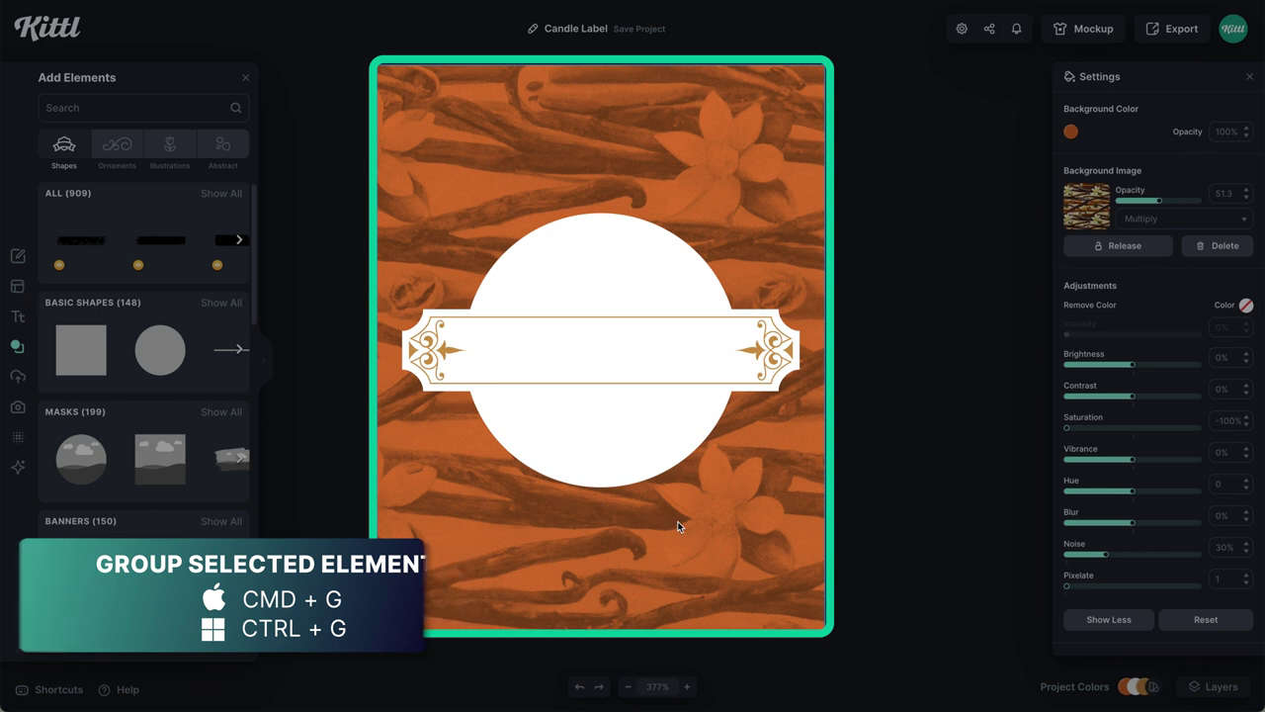
Add a CINNAMON VANILLA title in the Royal Signage font, scaled and centered to fit inside the ornamental panel
{"action": "key", "text": "t"}
{"action": "key", "text": "Escape"}
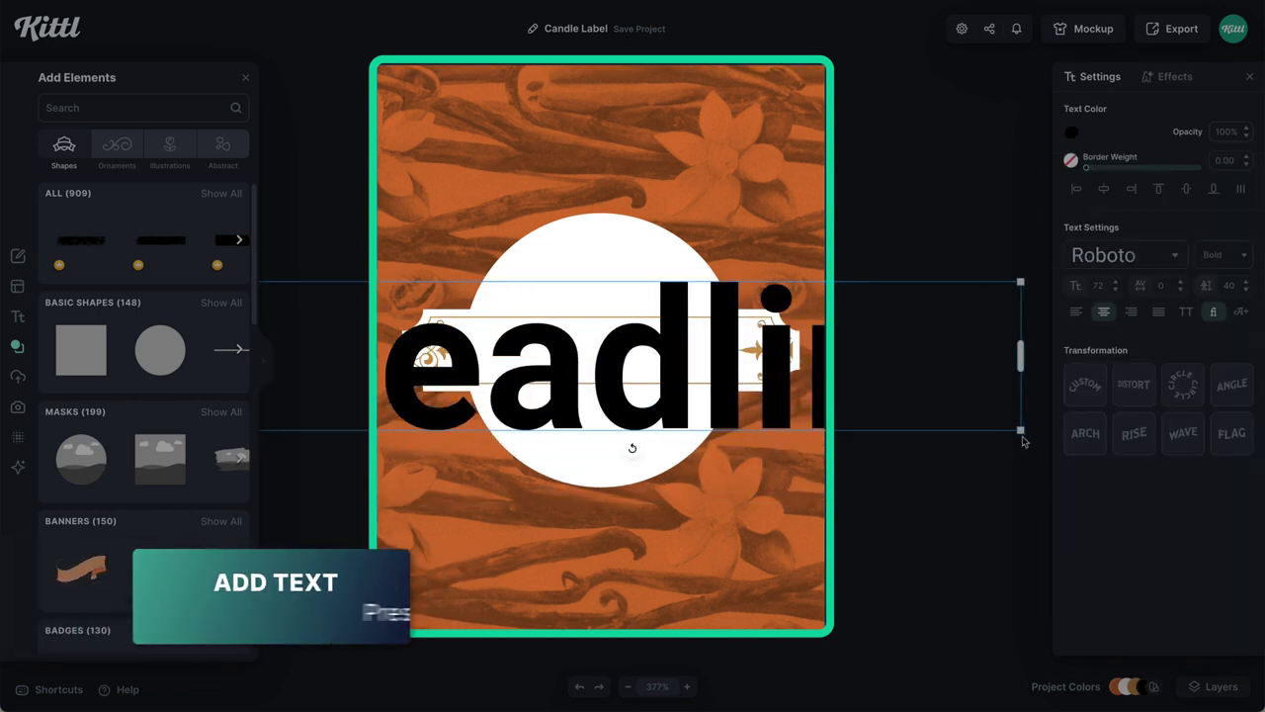
{"action": "left_click_drag", "start_coordinate": [1022, 432], "coordinate": [872, 428]}
{"action": "left_click_drag", "start_coordinate": [781, 427], "coordinate": [732, 401]}
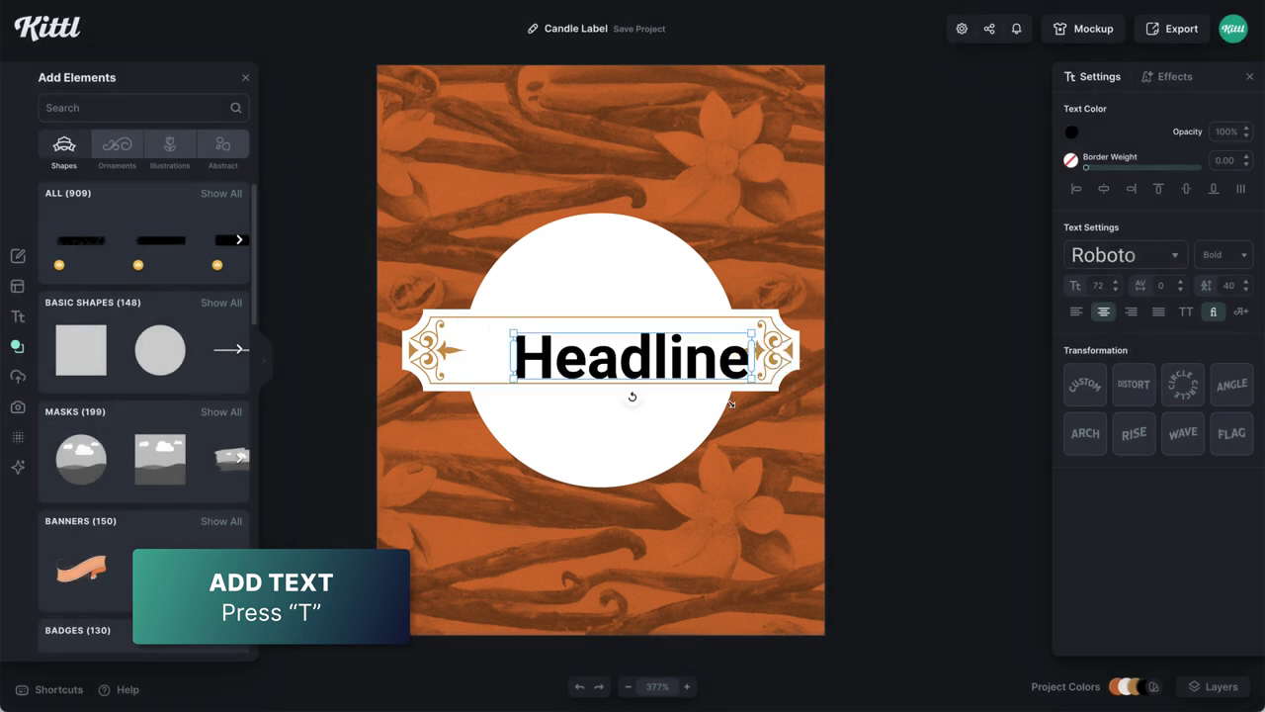
{"action": "left_click_drag", "start_coordinate": [706, 345], "coordinate": [675, 340]}
{"action": "left_click", "coordinate": [1137, 260]}
{"action": "left_click", "coordinate": [942, 265]}
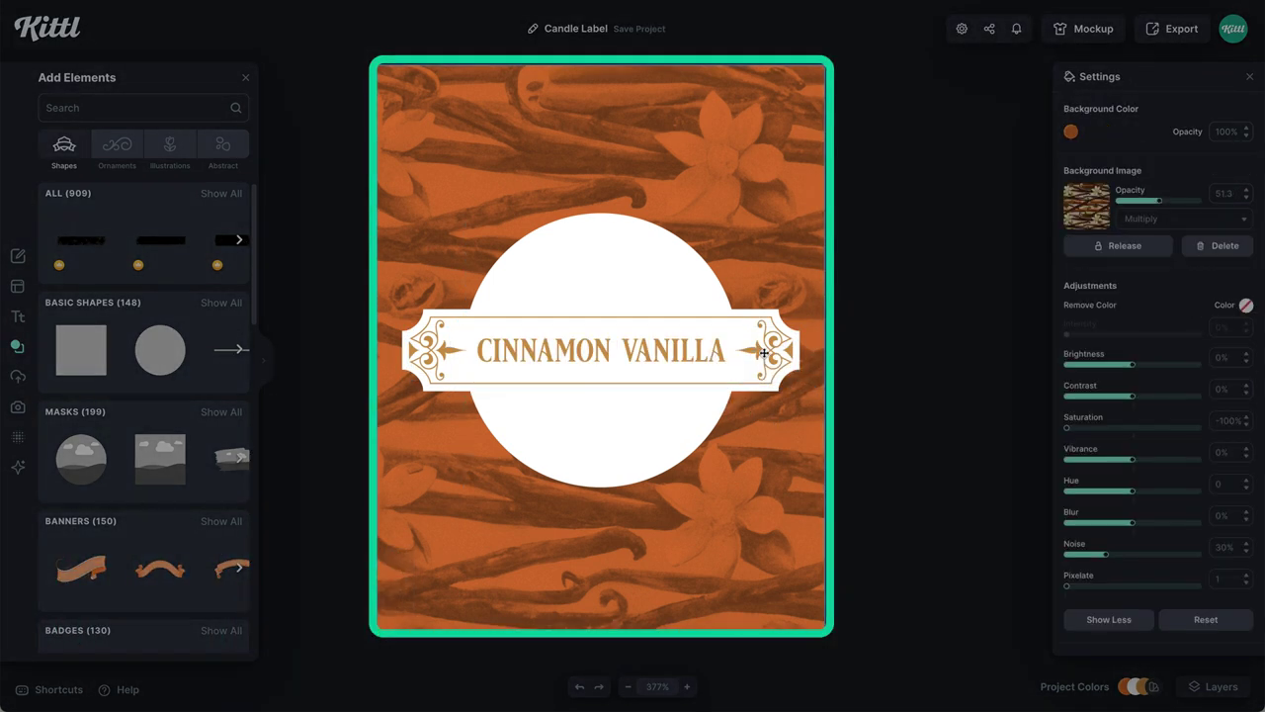
Duplicate the title above the panel, apply the Circle transformation to the copy and shrink its circle to fit inside the white circle
{"action": "left_click", "coordinate": [669, 347]}
{"action": "left_click_drag", "start_coordinate": [670, 347], "coordinate": [665, 261], "text": "alt"}
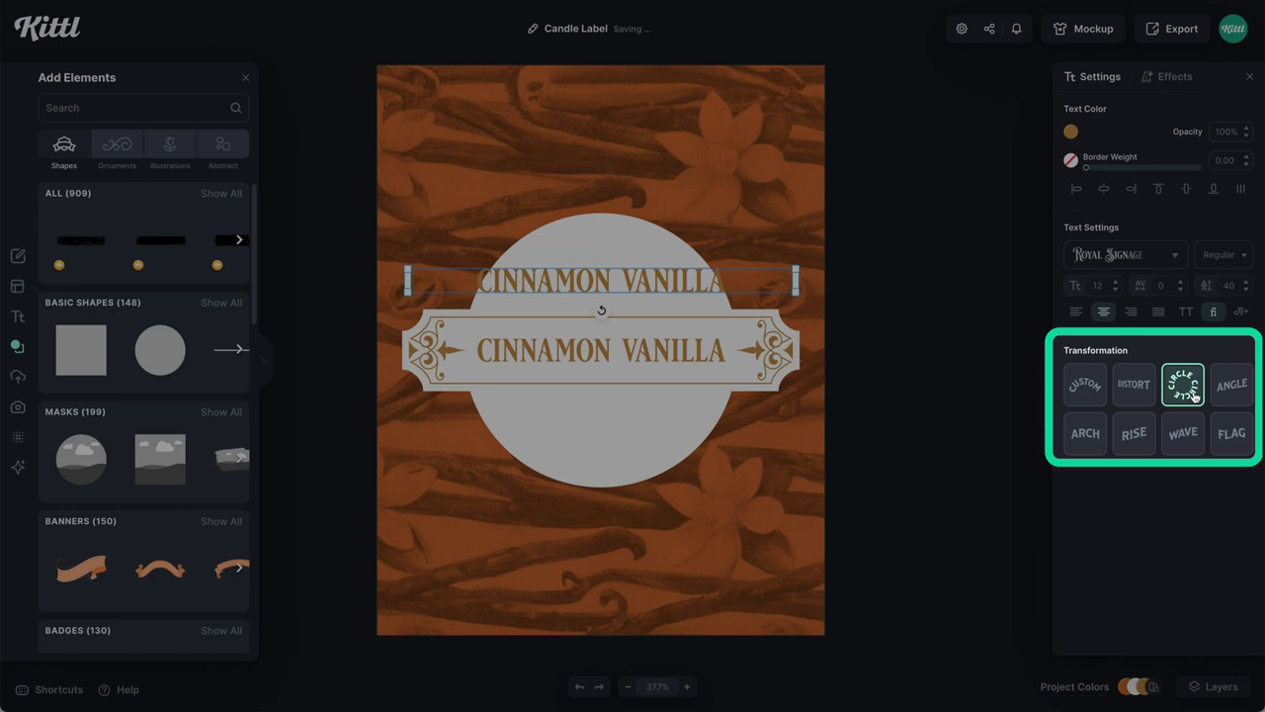
{"action": "left_click", "coordinate": [1191, 394]}
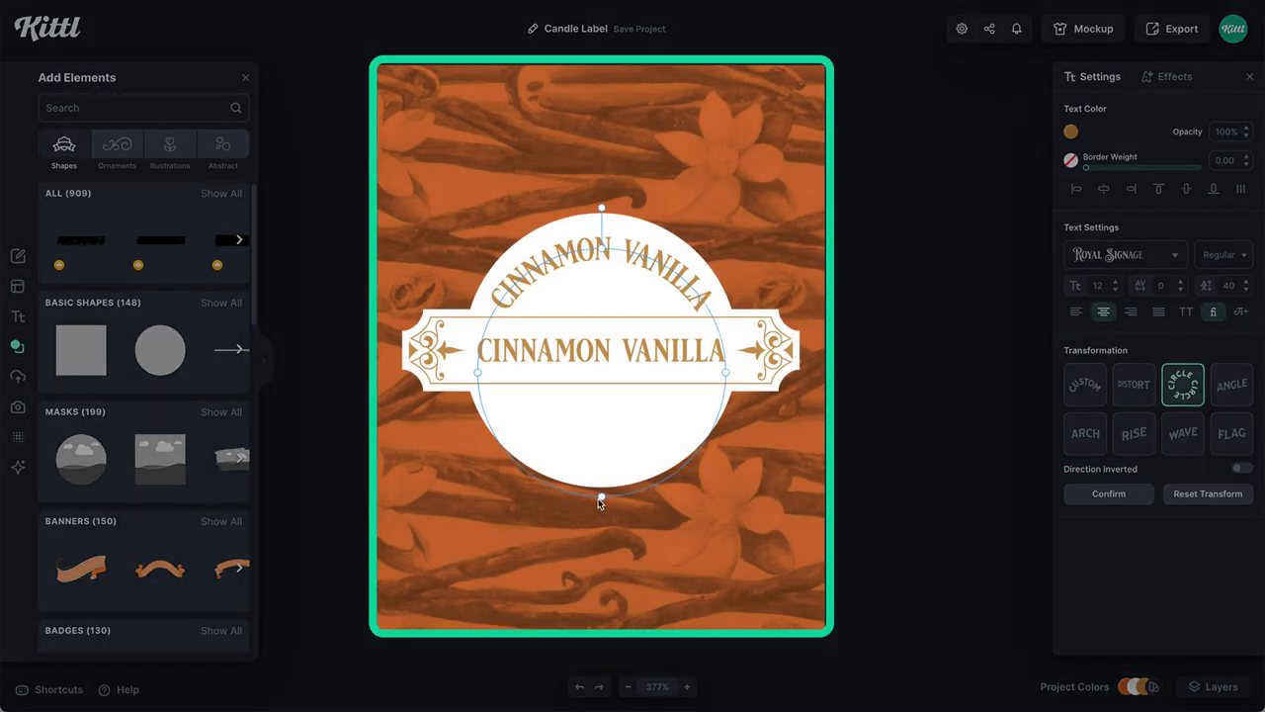
{"action": "left_click_drag", "start_coordinate": [601, 496], "coordinate": [600, 457]}
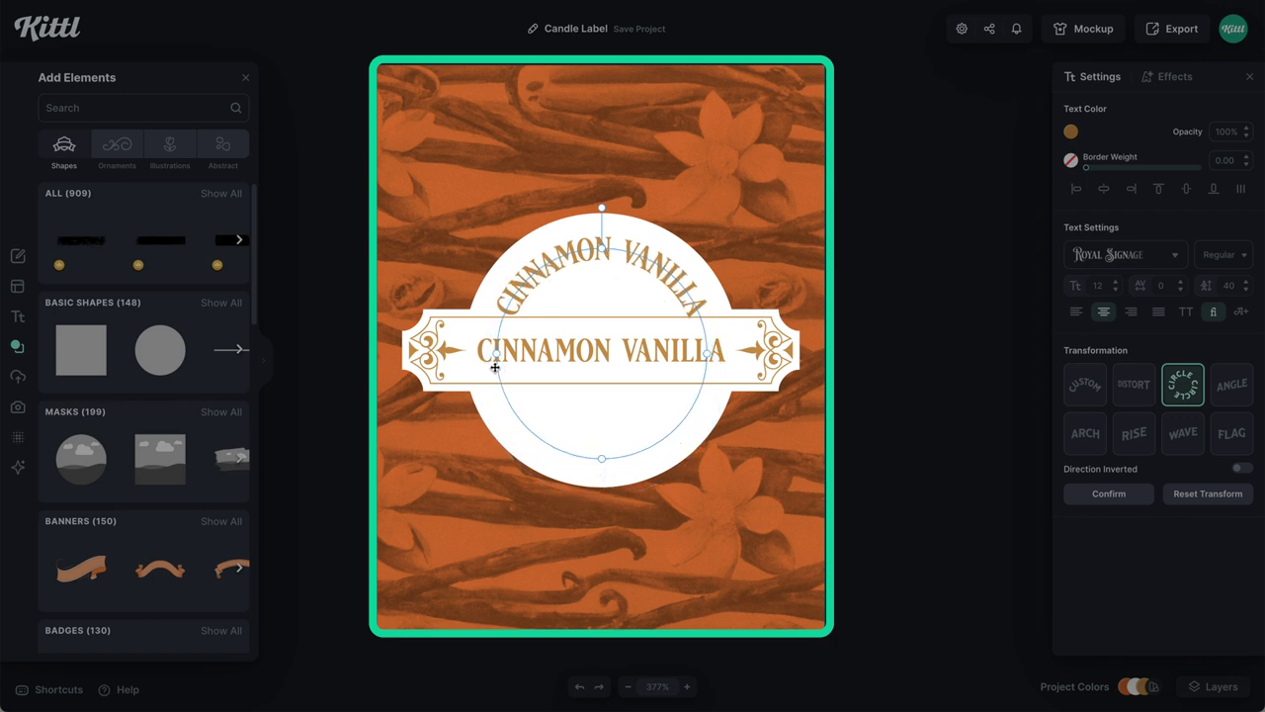
Change the curved copy's text to "COCONUT SOY WAX"
{"action": "double_click", "coordinate": [654, 266]}
{"action": "key", "text": "ctrl+a"}
{"action": "type", "text": "COCONUT SOY WAX"}
{"action": "key", "text": "Escape"}
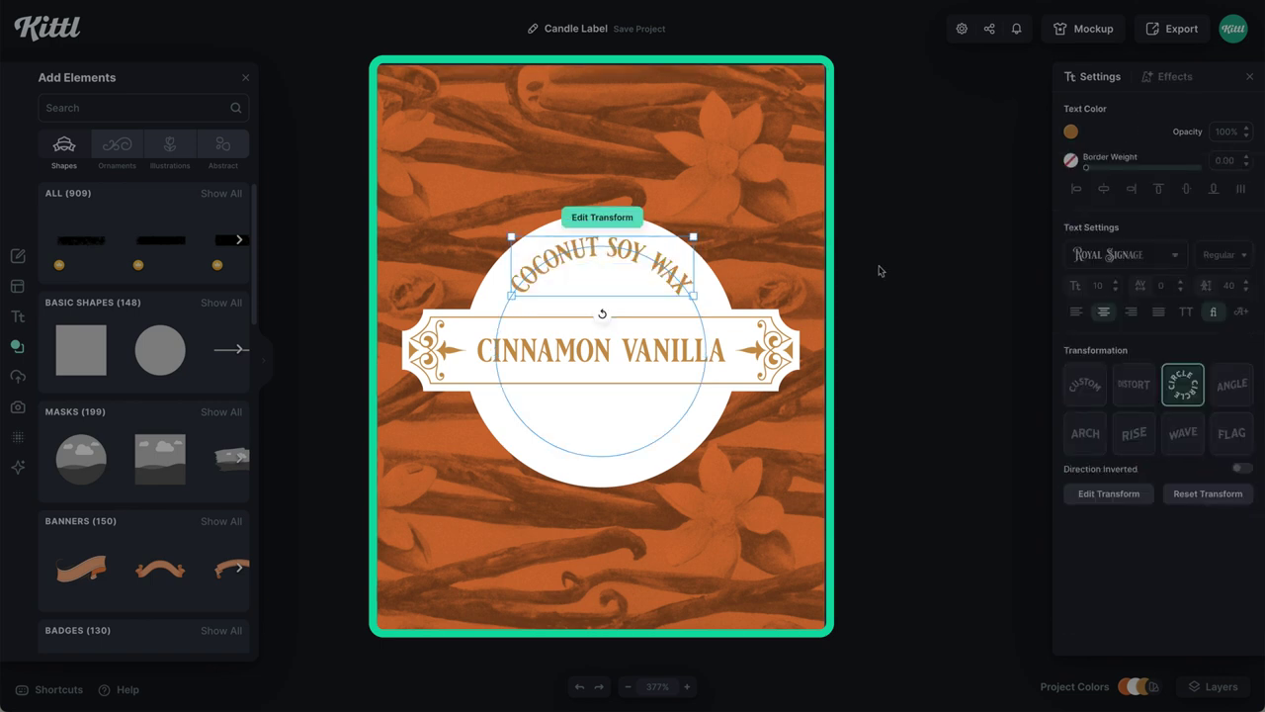
Set the curved COCONUT SOY WAX text to size 10 with letter spacing 100 and slightly enlarge its circle
{"action": "left_click", "coordinate": [1115, 290]}
{"action": "left_click", "coordinate": [1115, 289]}
{"action": "left_click", "coordinate": [1163, 285]}
{"action": "type", "text": "100"}
{"action": "mouse_move", "coordinate": [689, 291]}
{"action": "left_mouse_down"}
{"action": "mouse_move", "coordinate": [678, 263]}
{"action": "mouse_move", "coordinate": [706, 306]}
{"action": "left_mouse_up"}
{"action": "key", "text": "Escape"}
{"action": "left_click", "coordinate": [642, 252]}
{"action": "left_click", "coordinate": [1115, 282]}
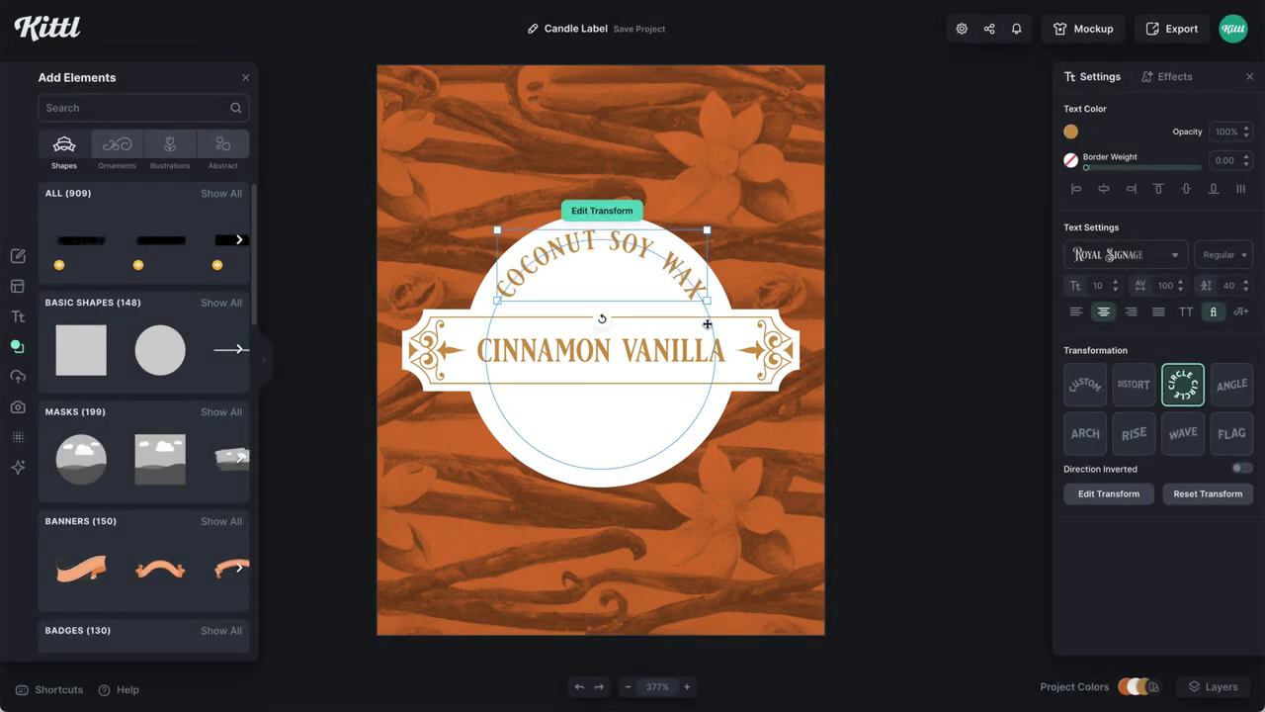
Paste a copy of the curved text with inverted direction along the circle's lower edge and change its text to "SCENTED CANDLE"
{"action": "key", "text": "ctrl+v"}
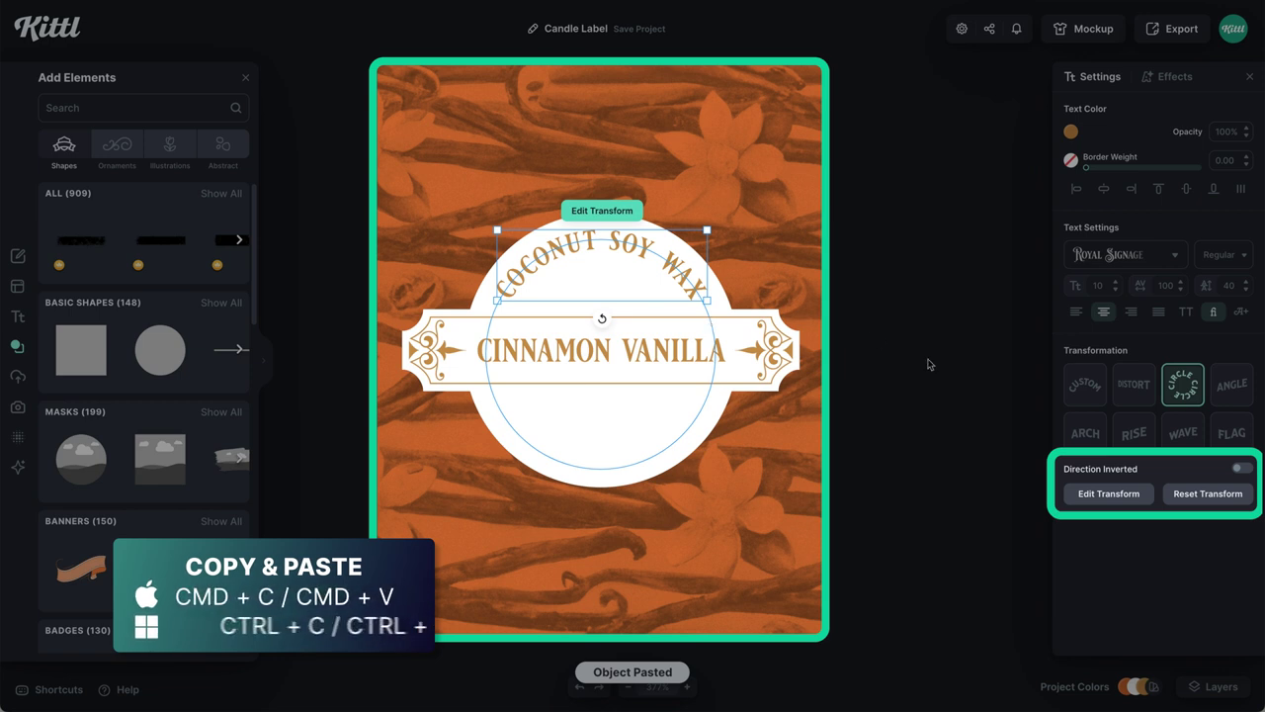
{"action": "left_click", "coordinate": [1240, 470]}
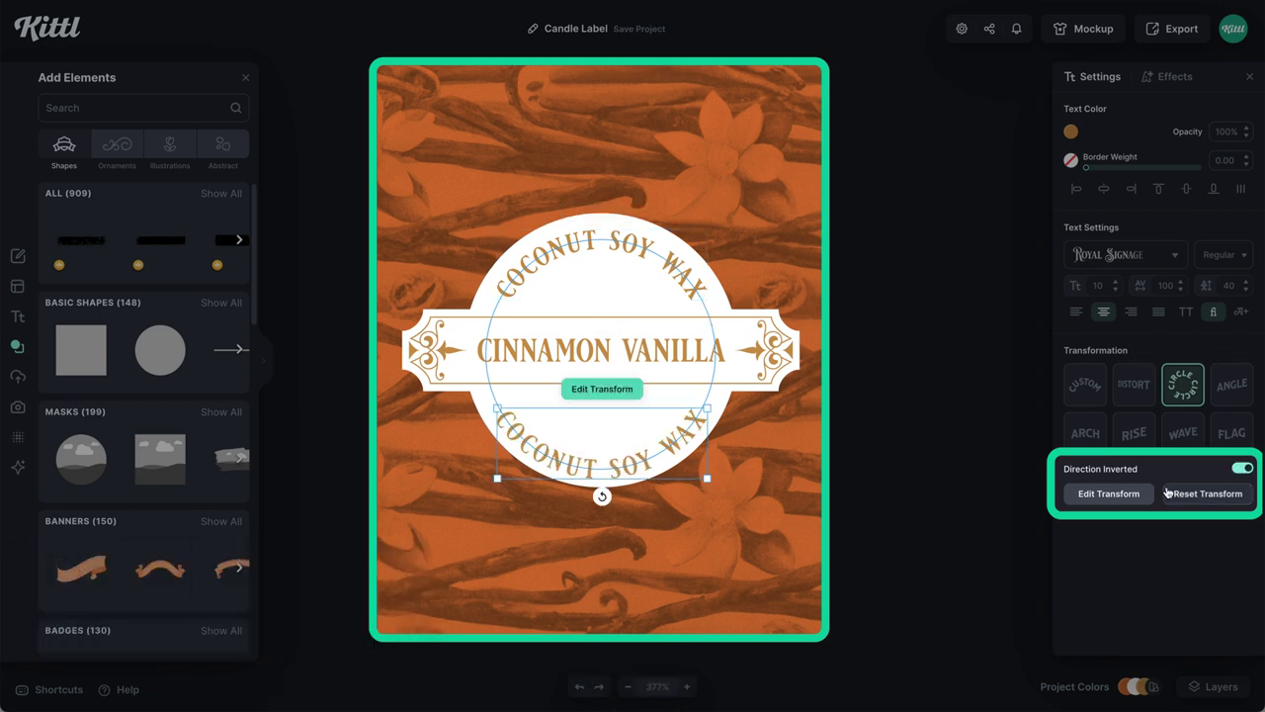
{"action": "double_click", "coordinate": [644, 446]}
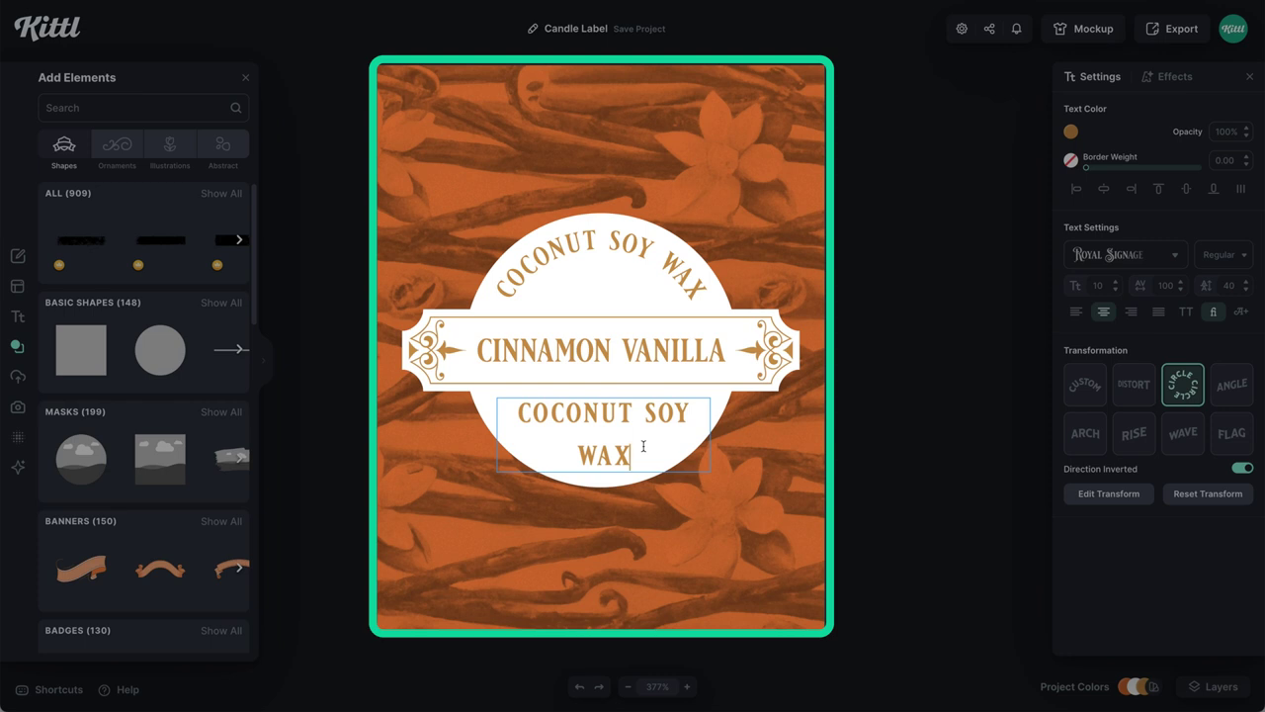
{"action": "key", "text": "ctrl+a"}
{"action": "type", "text": "SCENTED CANDLE"}
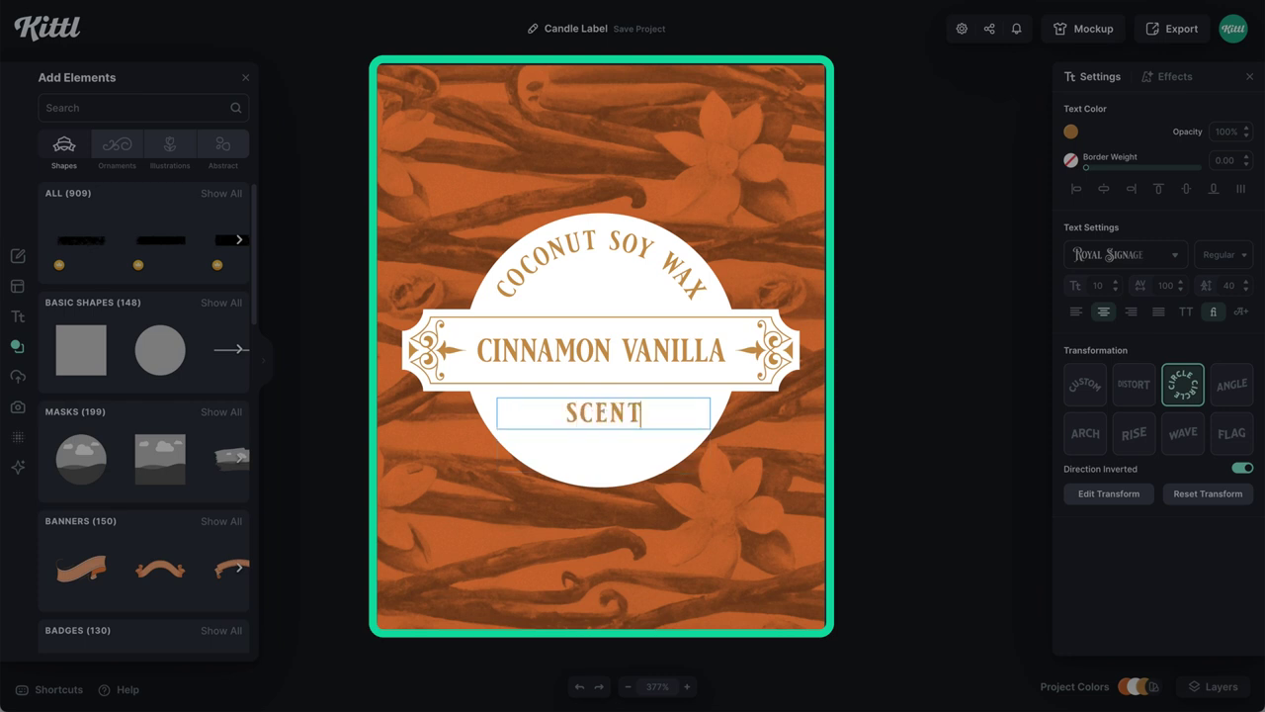
{"action": "key", "text": "Escape"}
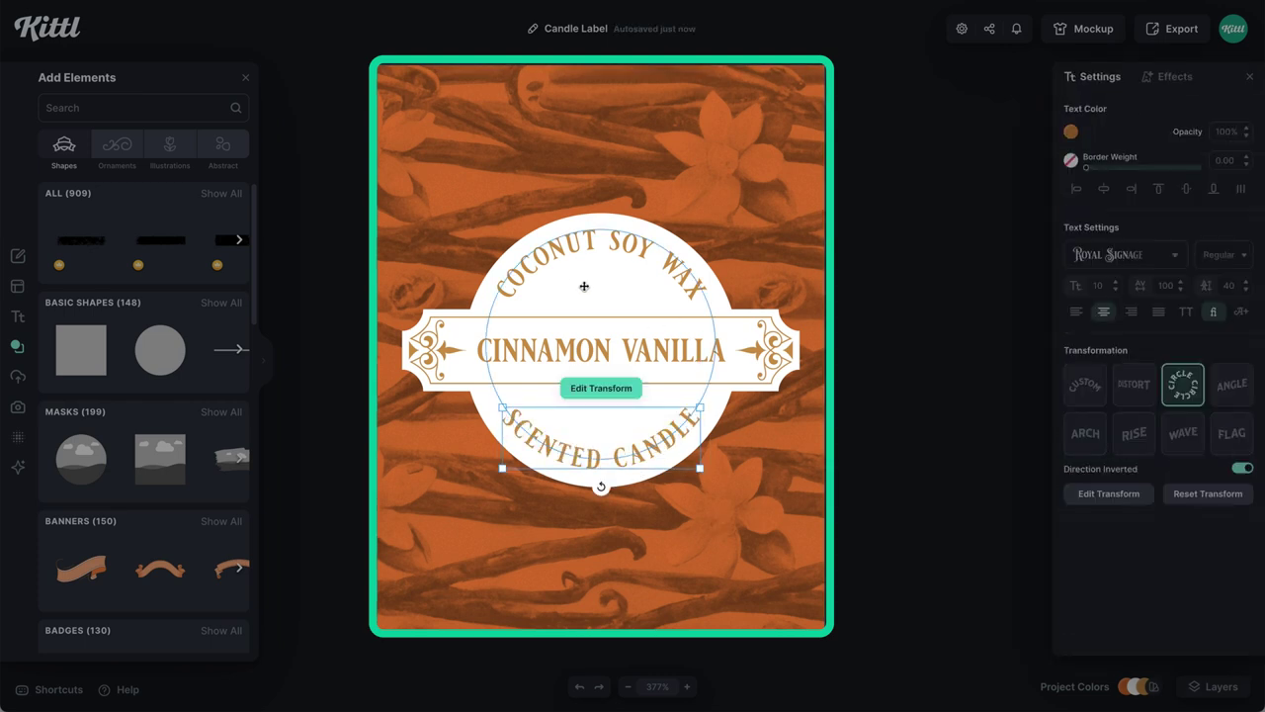
Shrink the circle of the duplicated SCENTED CANDLE text so it curves inside the original, and reduce its font size to 7
{"action": "left_click", "coordinate": [629, 391]}
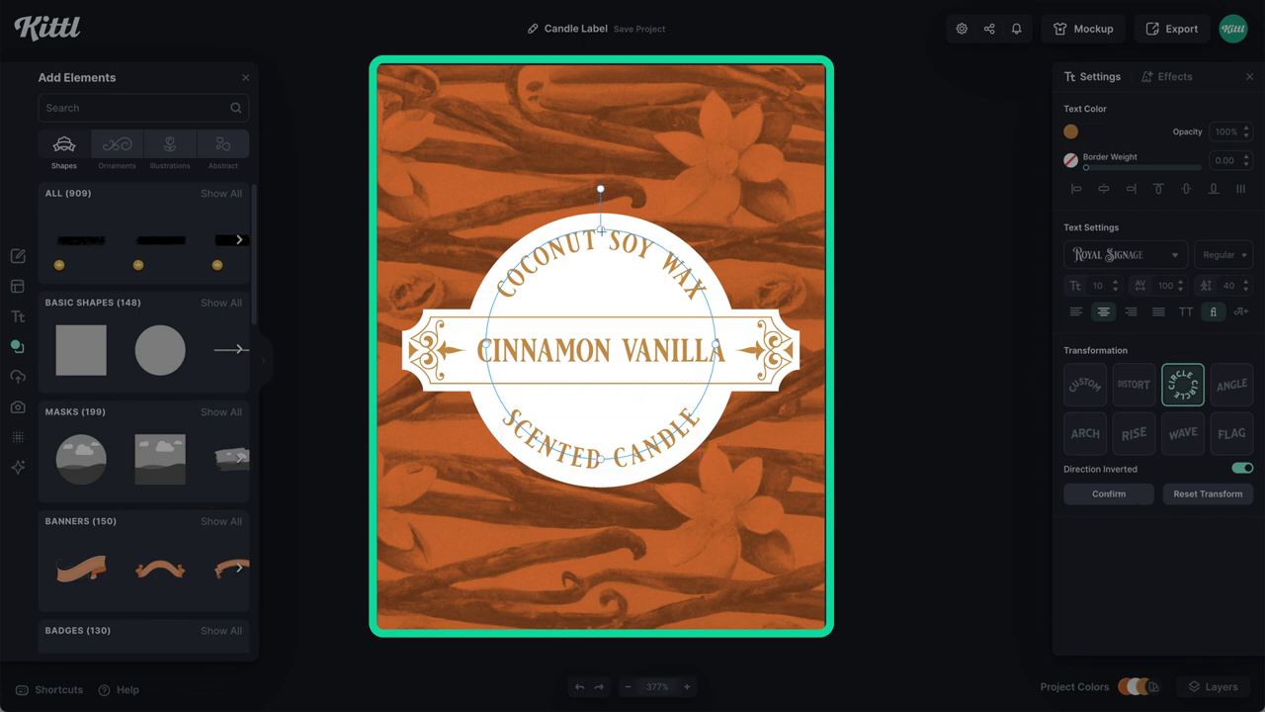
{"action": "left_click_drag", "start_coordinate": [600, 229], "coordinate": [600, 262]}
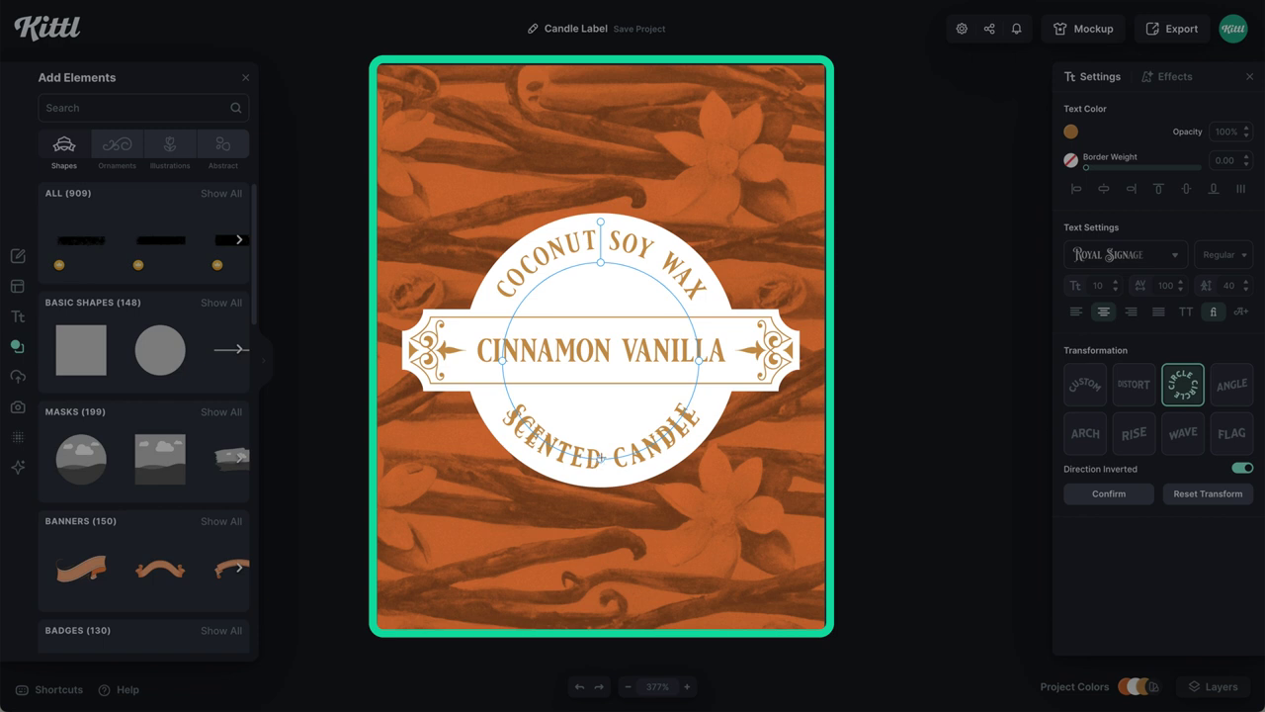
{"action": "left_click_drag", "start_coordinate": [601, 457], "coordinate": [601, 427]}
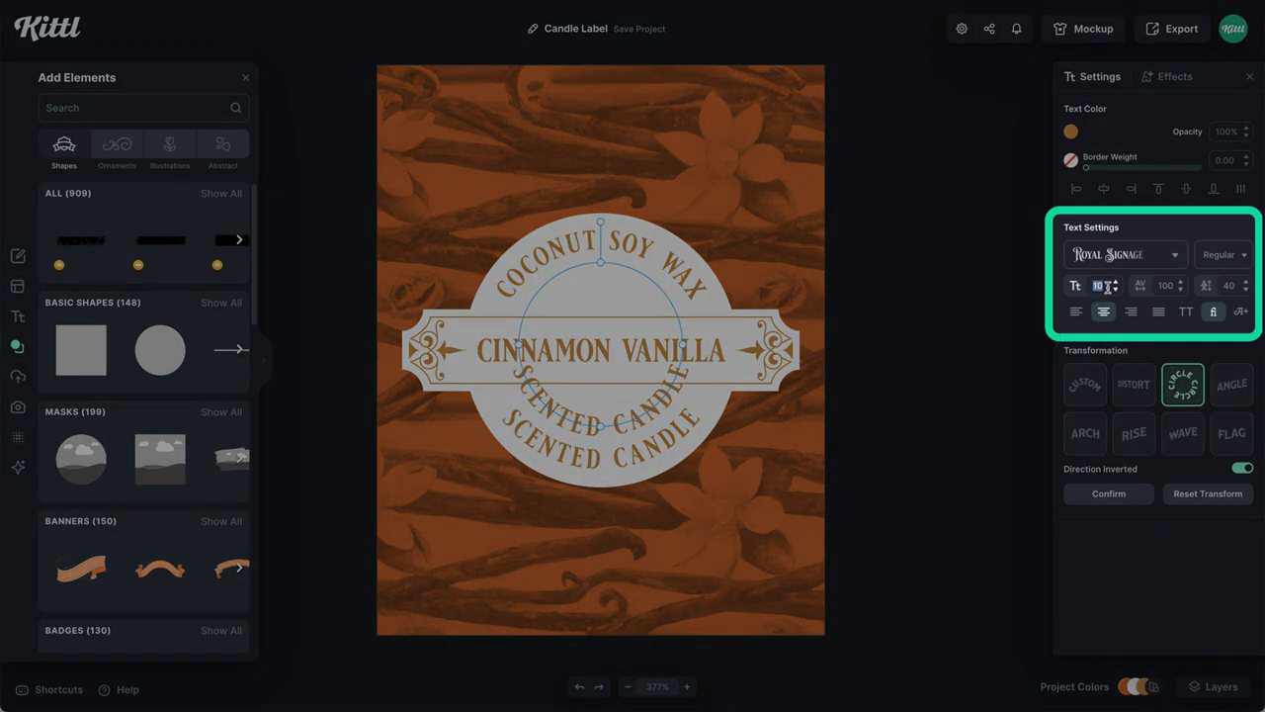
{"action": "key", "text": "Down"}
{"action": "key", "text": "Down"}
{"action": "key", "text": "Down"}
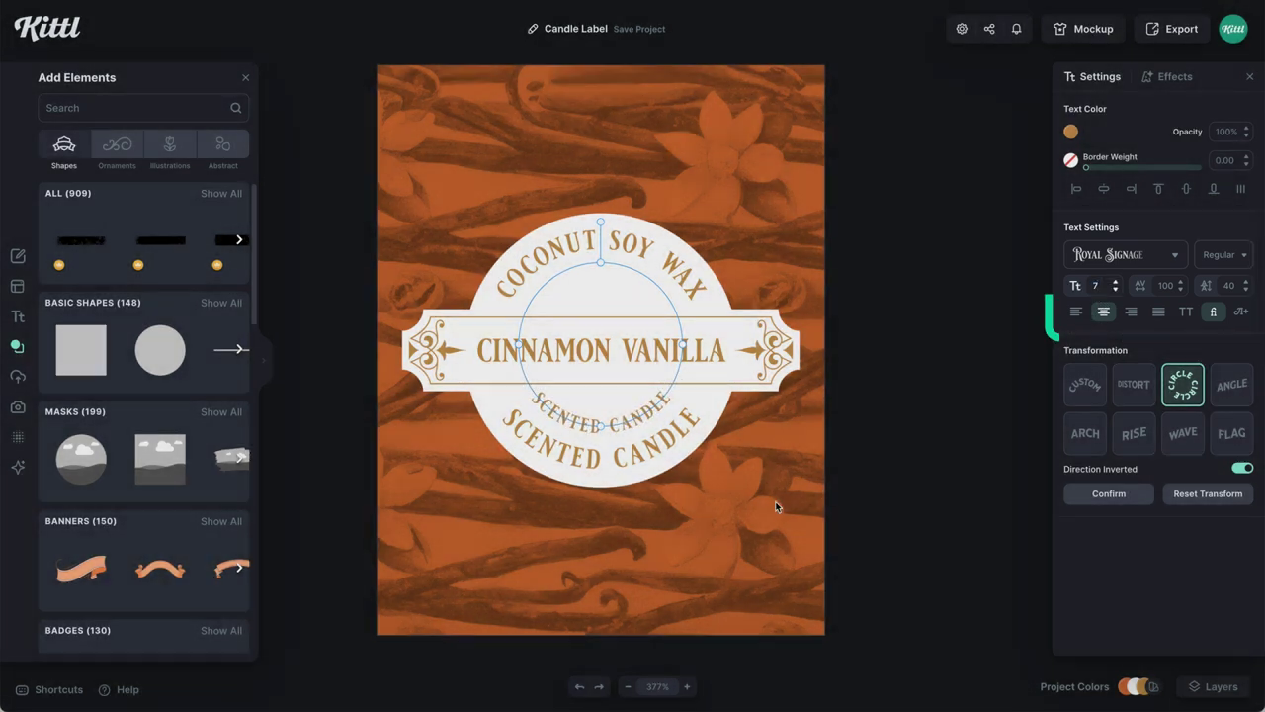
{"action": "left_click", "coordinate": [773, 504]}
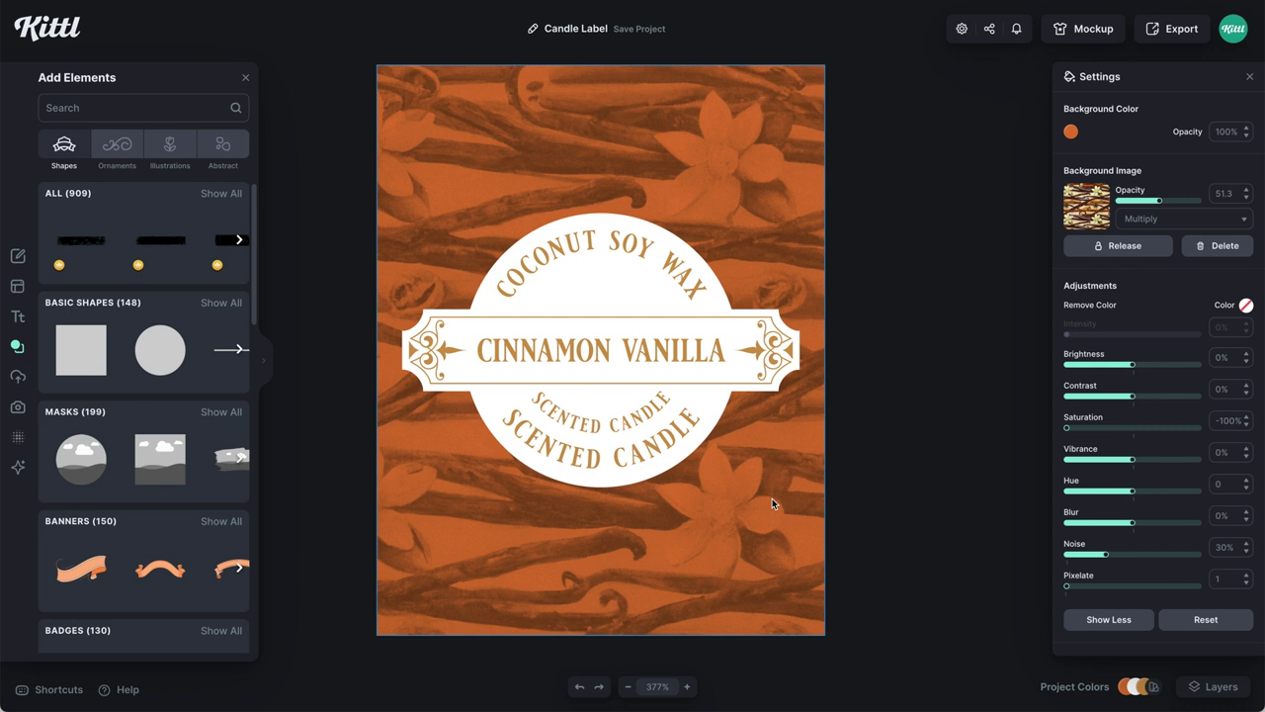
Change the smaller inner curved text to "HAND POURED"
{"action": "left_click", "coordinate": [607, 430]}
{"action": "left_click", "coordinate": [606, 431]}
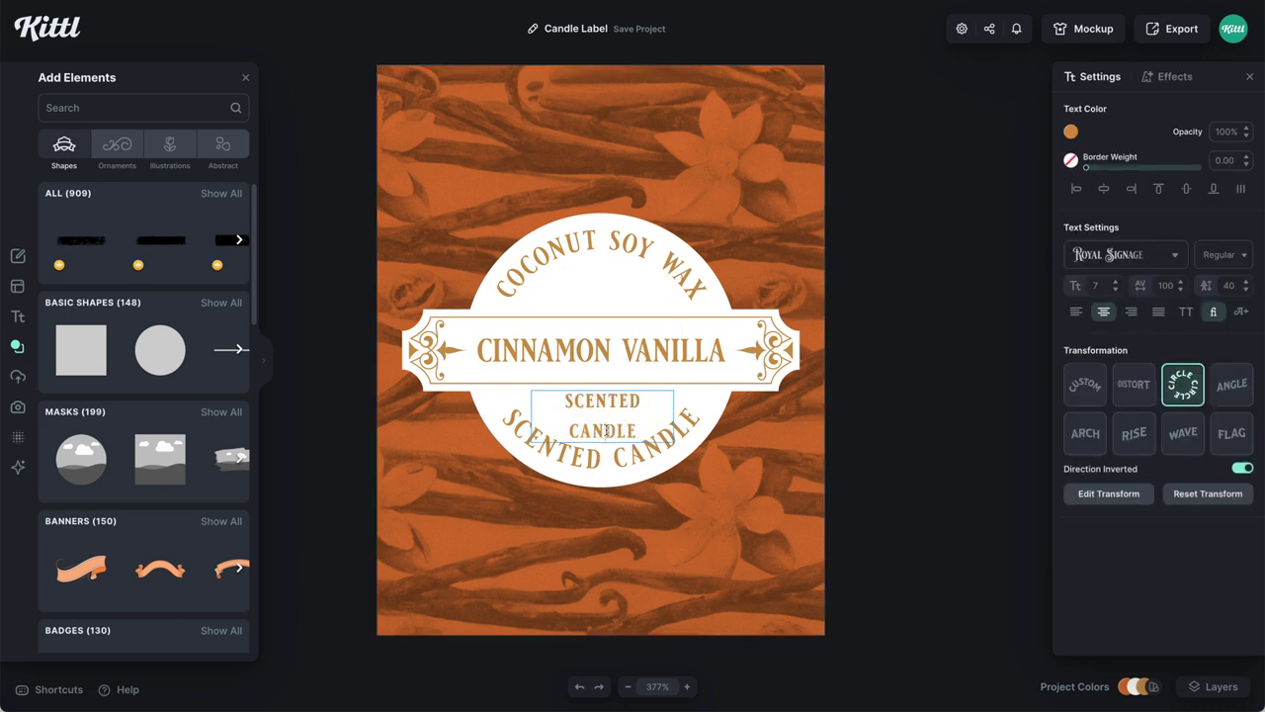
{"action": "key", "text": "ctrl+a"}
{"action": "type", "text": "HAND"}
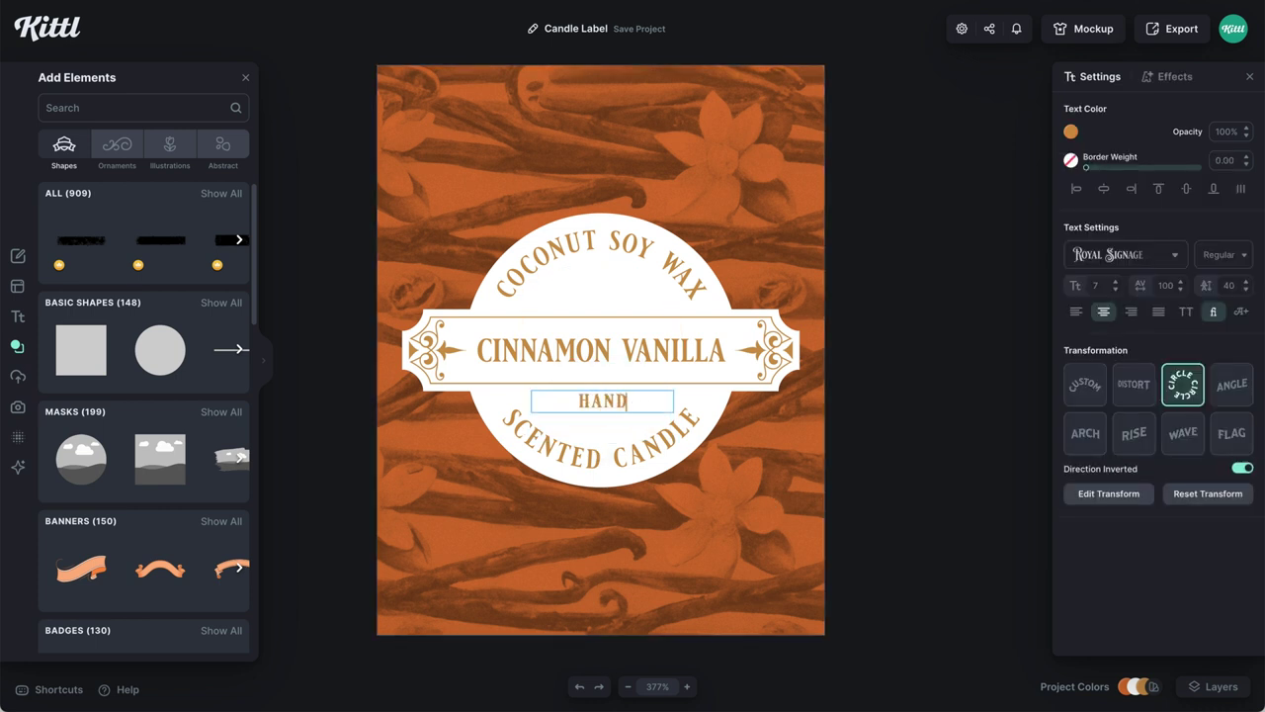
{"action": "type", "text": " POURED"}
{"action": "key", "text": "Escape"}
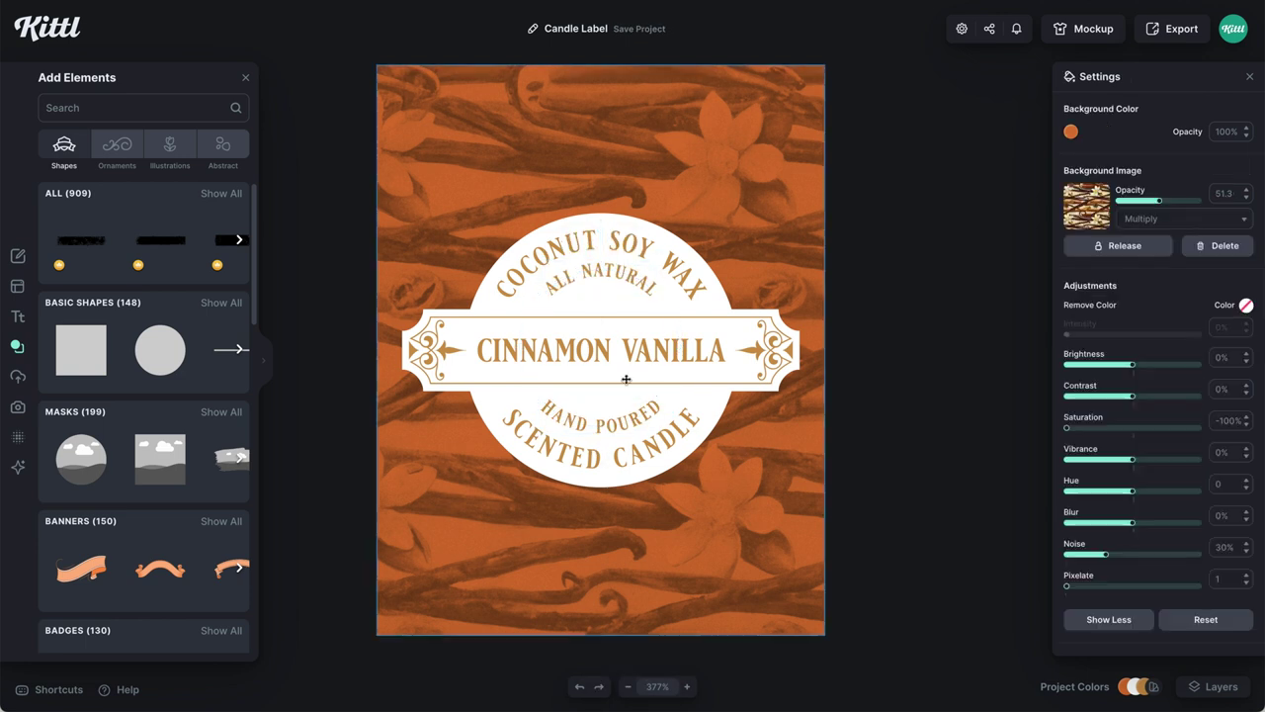
Enlarge the ornamental panel and its CINNAMON VANILLA title slightly beyond the white circle on both sides
{"action": "left_click", "coordinate": [800, 393]}
{"action": "left_click_drag", "start_coordinate": [800, 393], "coordinate": [811, 396]}
Add straight white text lines reading "KITTL CANDLE CO." and "9 OZ | 255 G", based on a copy of the ALL NATURAL text
{"action": "left_click", "coordinate": [613, 280]}
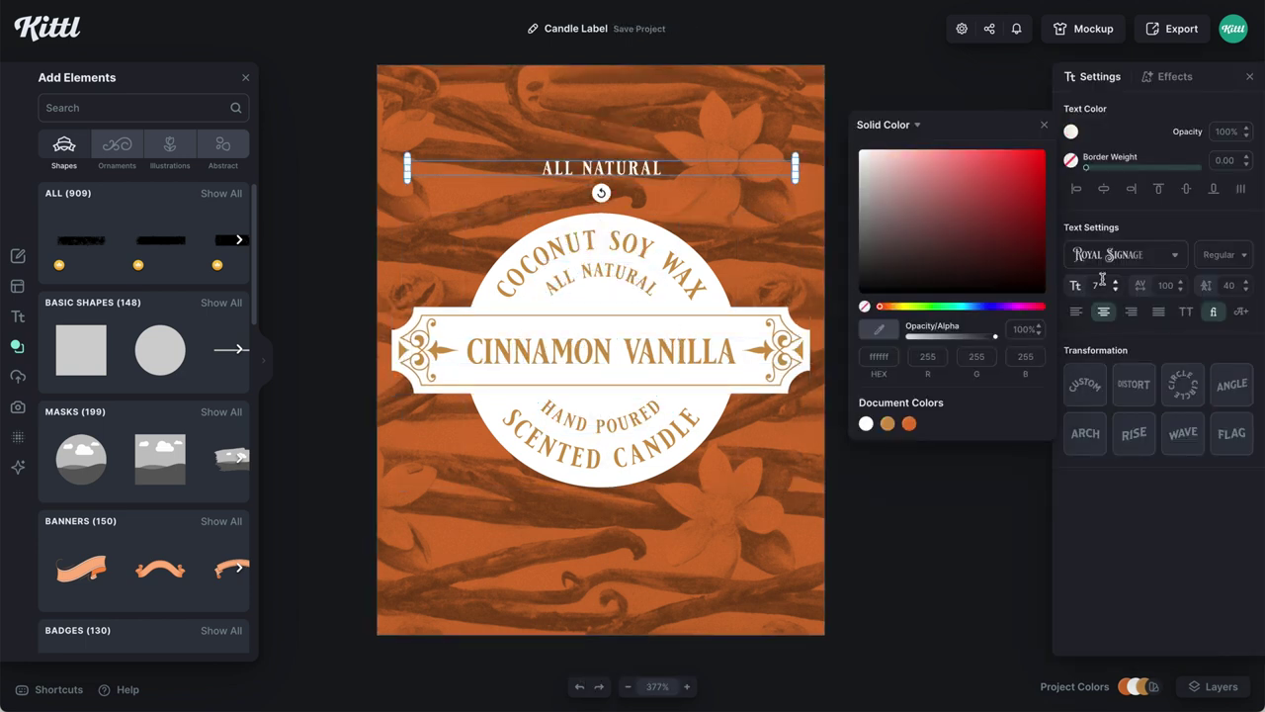
{"action": "type", "text": "KITTL CANDLE C"}
{"action": "type", "text": "O."}
{"action": "type", "text": "9 OZ | 255 G"}
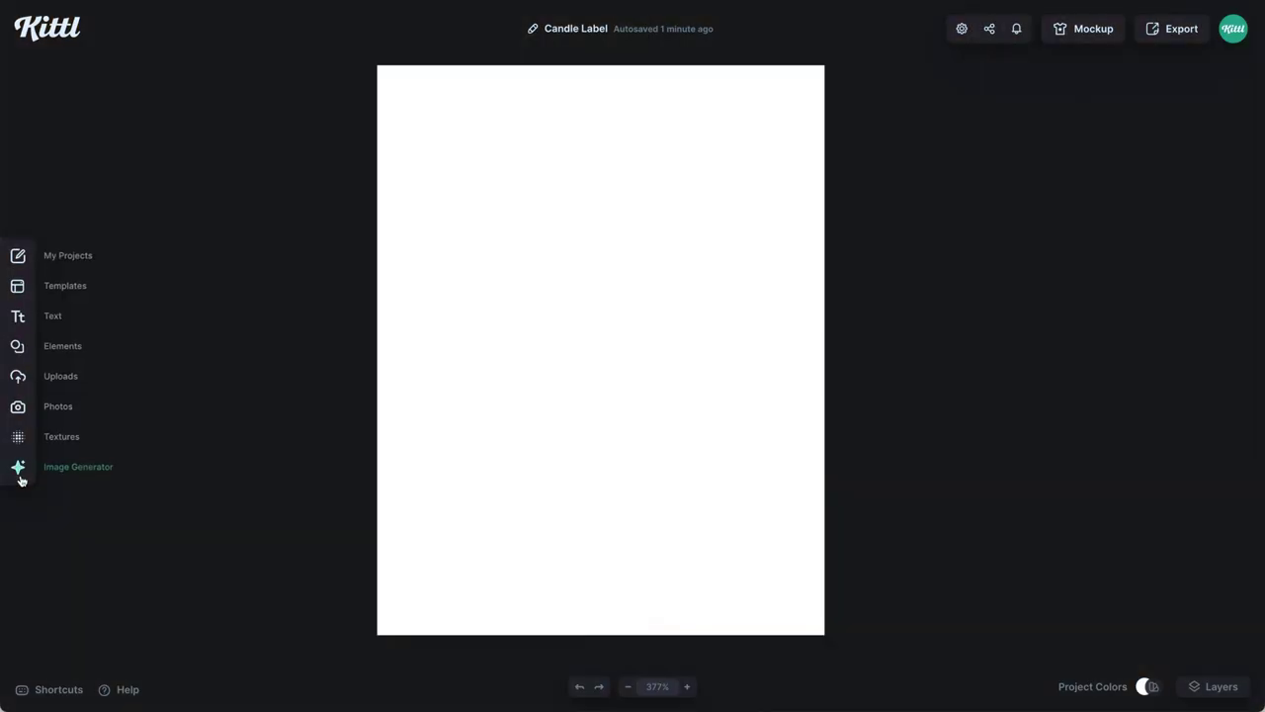
Use the AI image generator with the Vintage Drawing vector style to generate a rose for the new blank label
{"action": "left_click", "coordinate": [19, 475]}
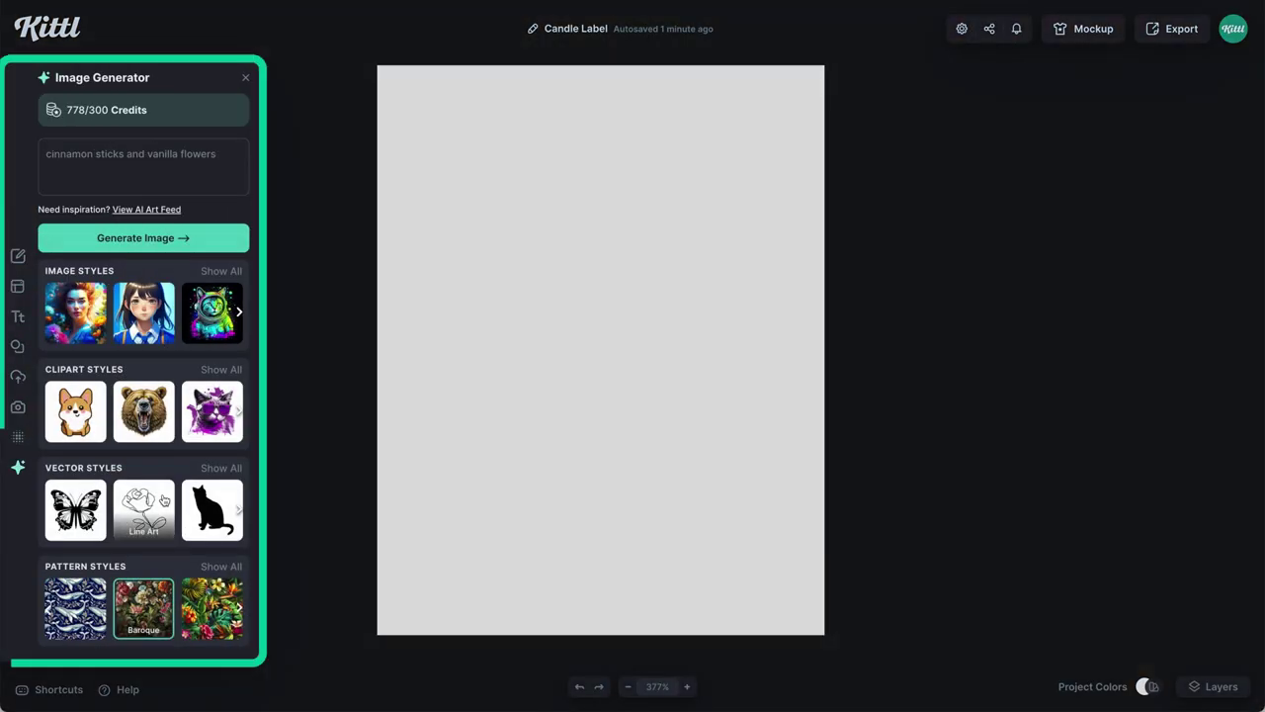
{"action": "scroll", "coordinate": [164, 500], "scroll_direction": "right", "scroll_amount": 3}
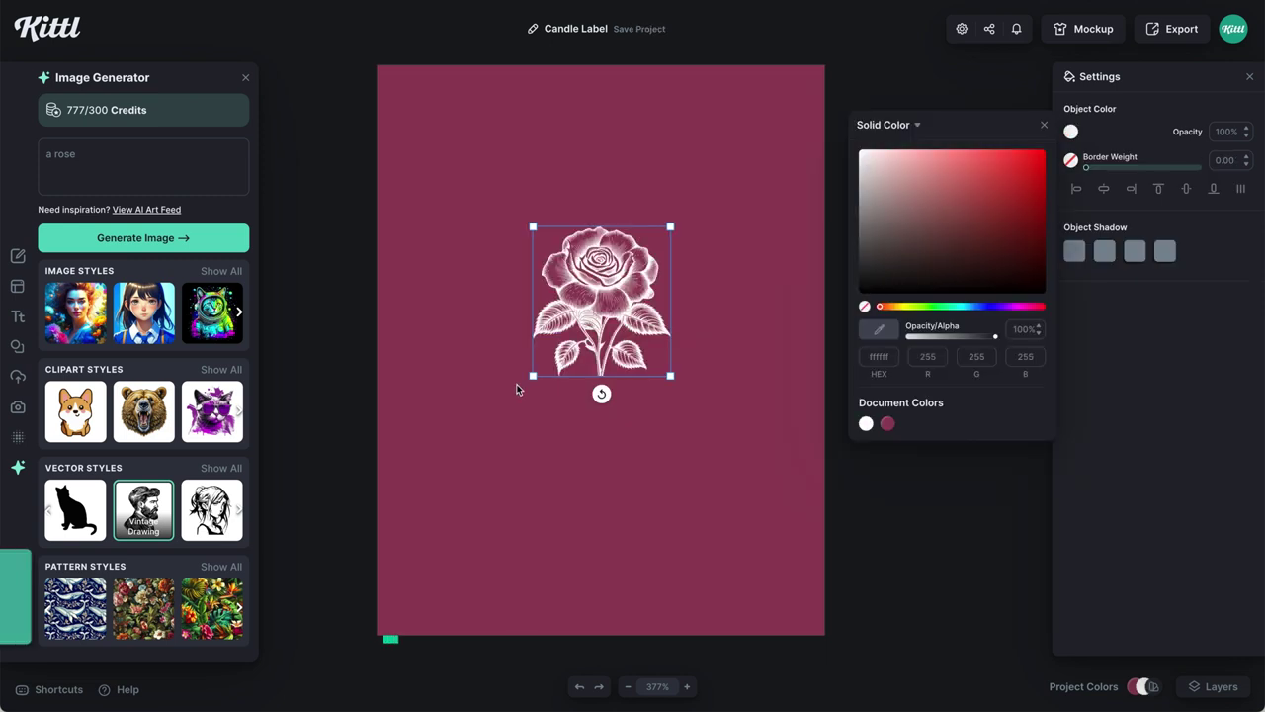
Add an uppercase Bellefair headline below the rose and change its text to "GARDEN OF ROSES"
{"action": "key", "text": "t"}
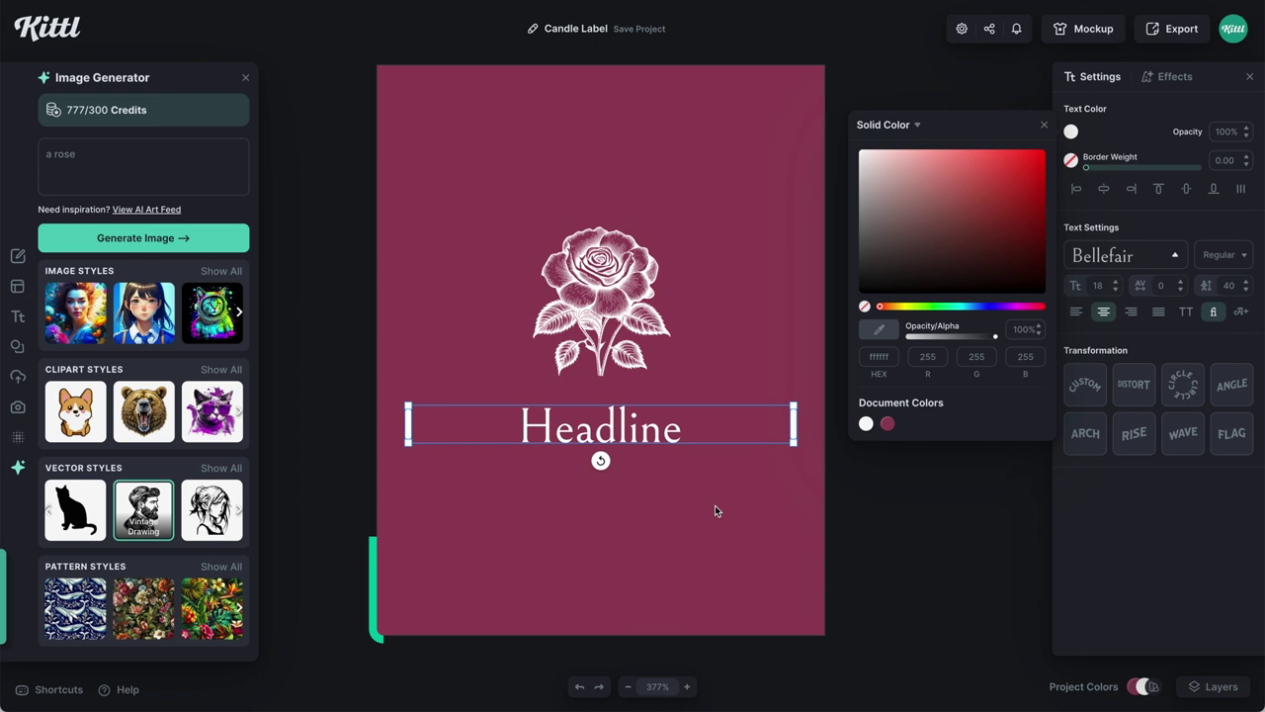
{"action": "left_click", "coordinate": [715, 506]}
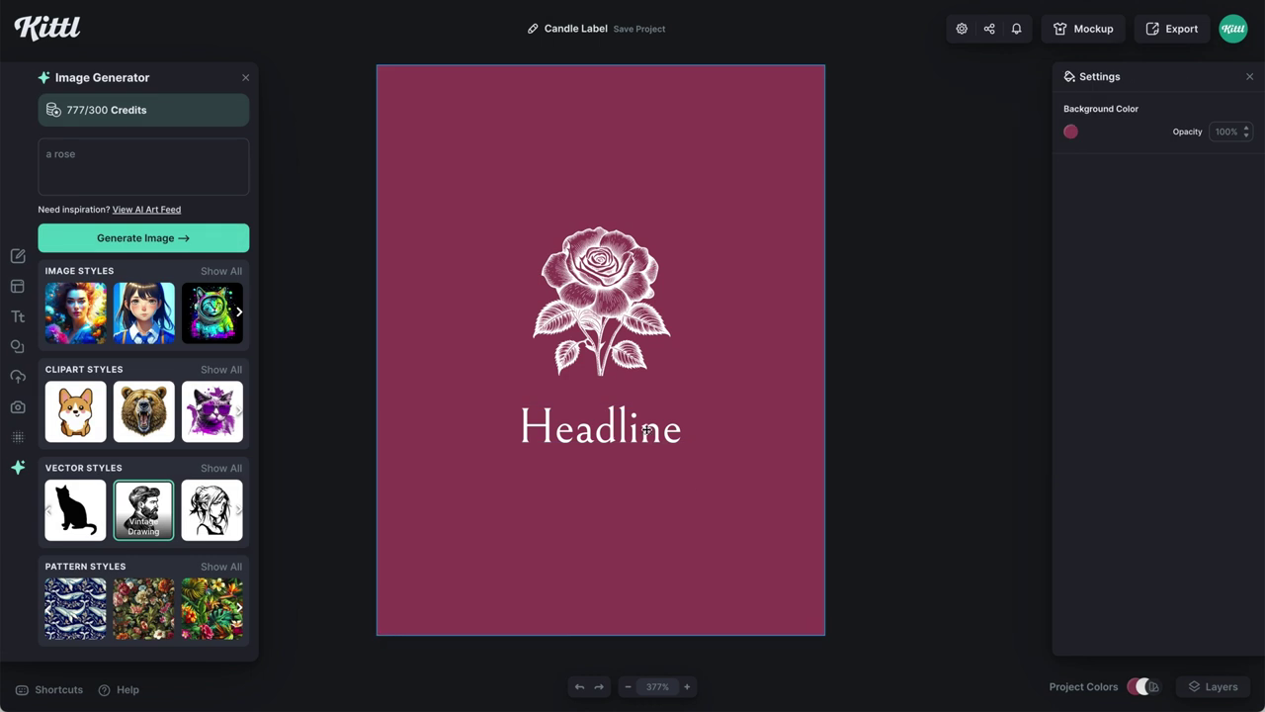
{"action": "left_click", "coordinate": [646, 429]}
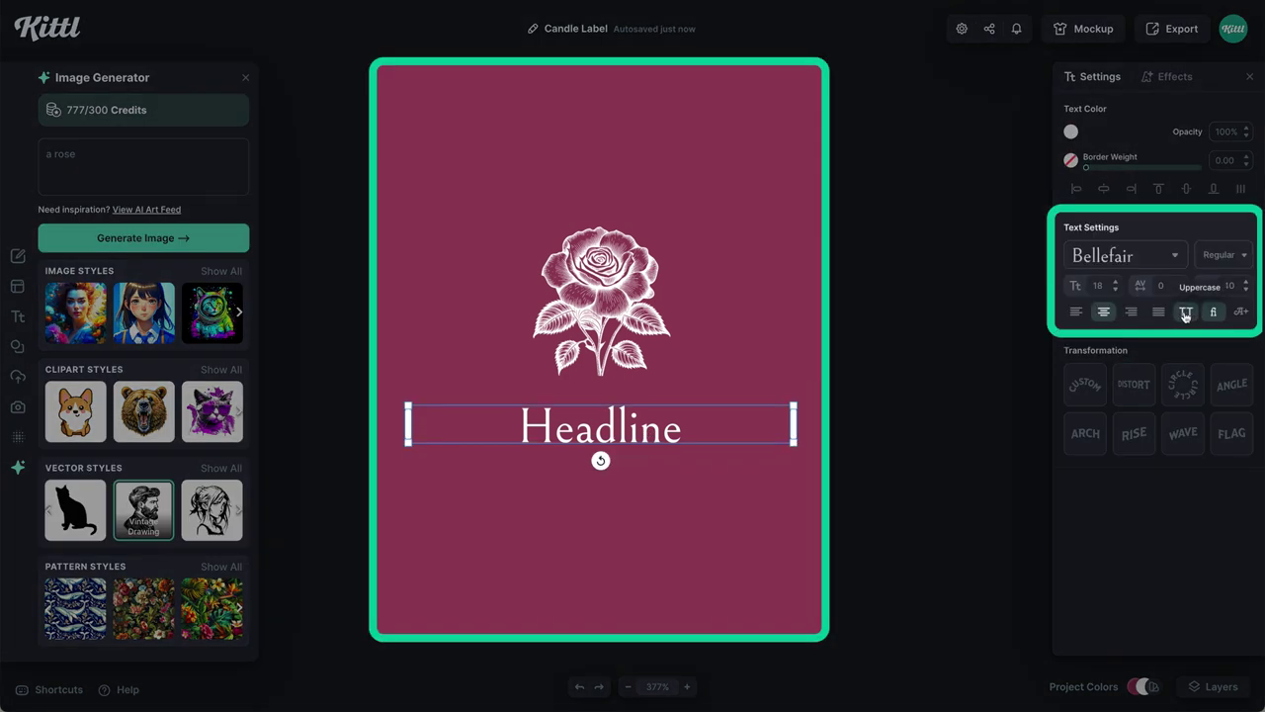
{"action": "left_click", "coordinate": [1186, 313]}
{"action": "double_click", "coordinate": [659, 439]}
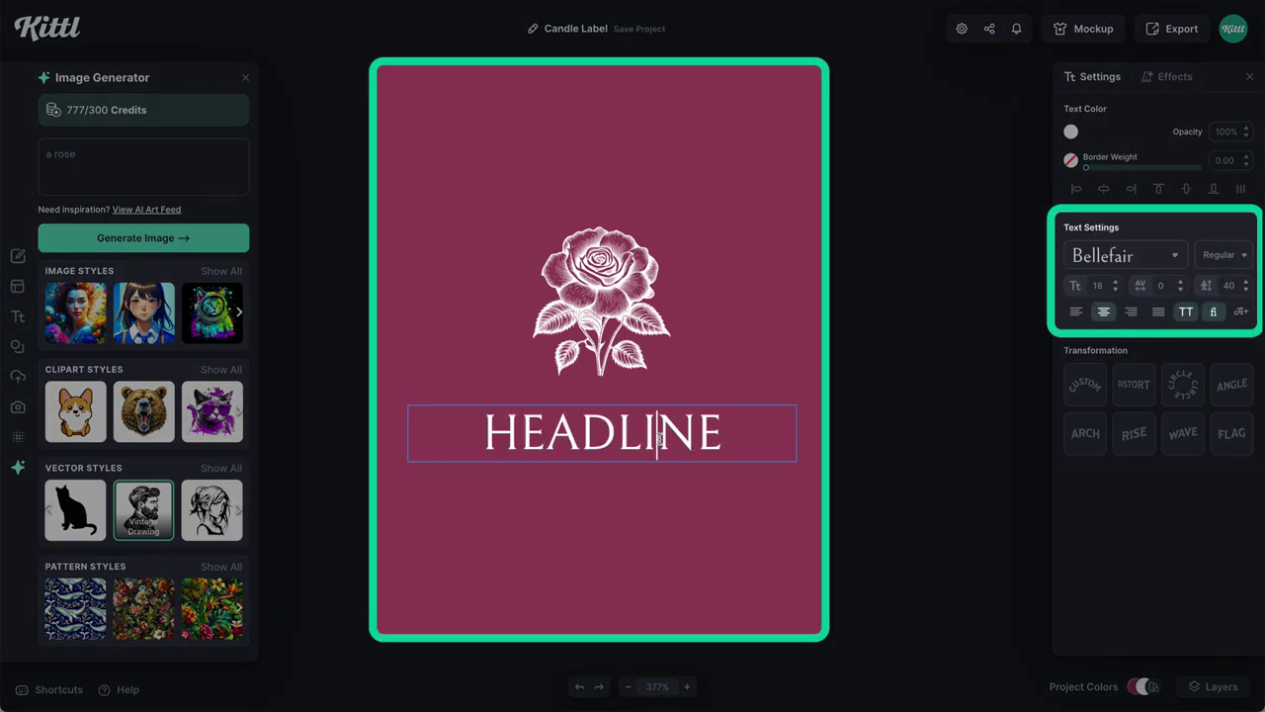
{"action": "key", "text": "ctrl+a"}
{"action": "type", "text": "garden"}
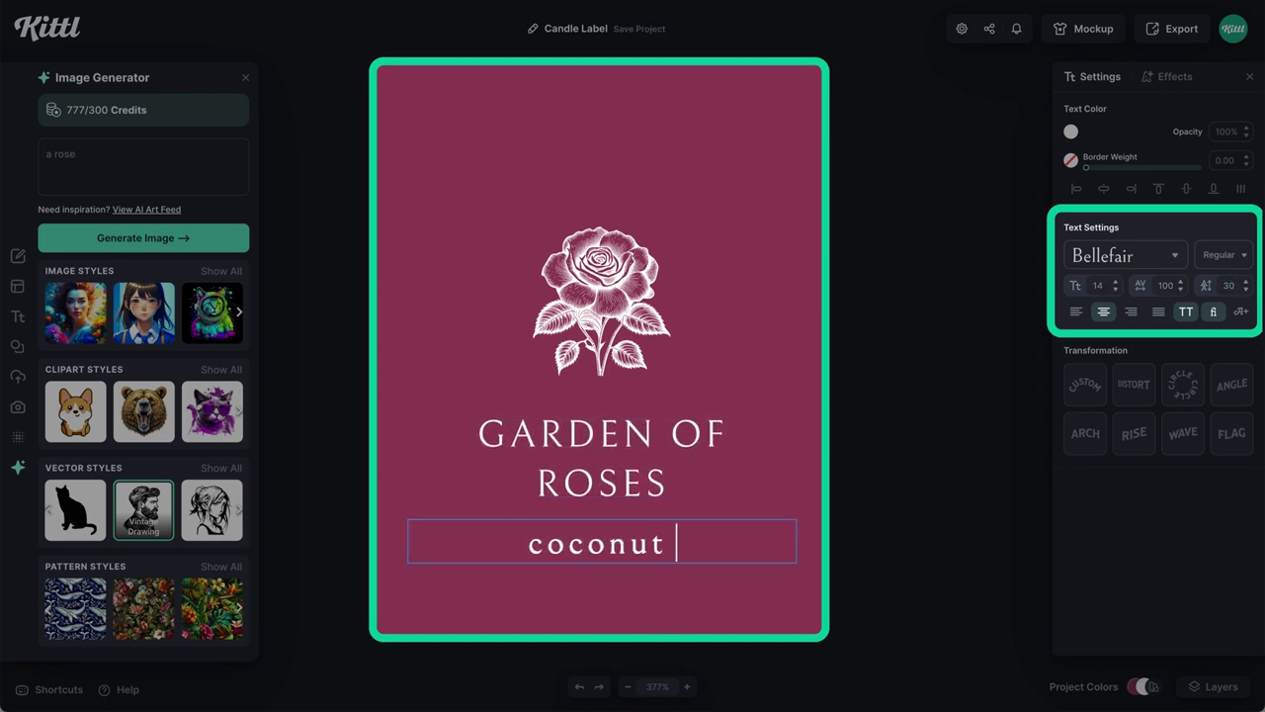
Fill in the small lowercase text lines with "coconut soy wax" below the title and "scented candle" above it
{"action": "type", "text": "soy wax"}
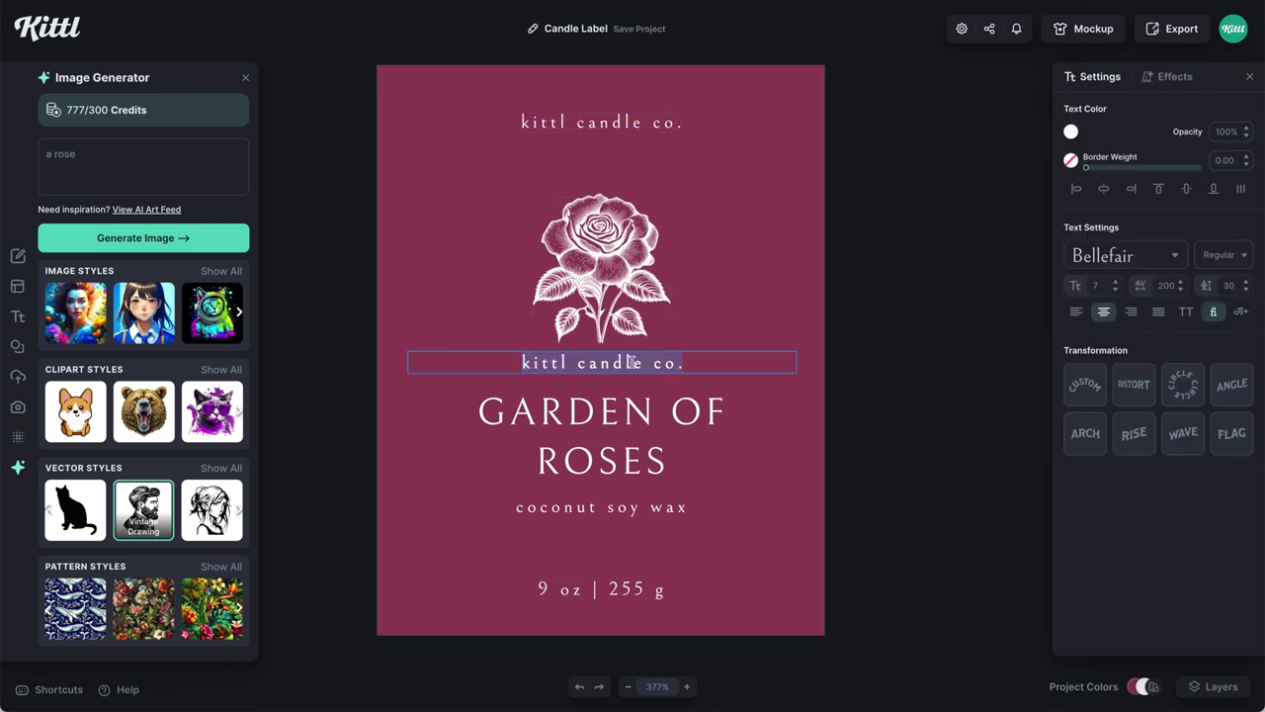
{"action": "type", "text": "scente"}
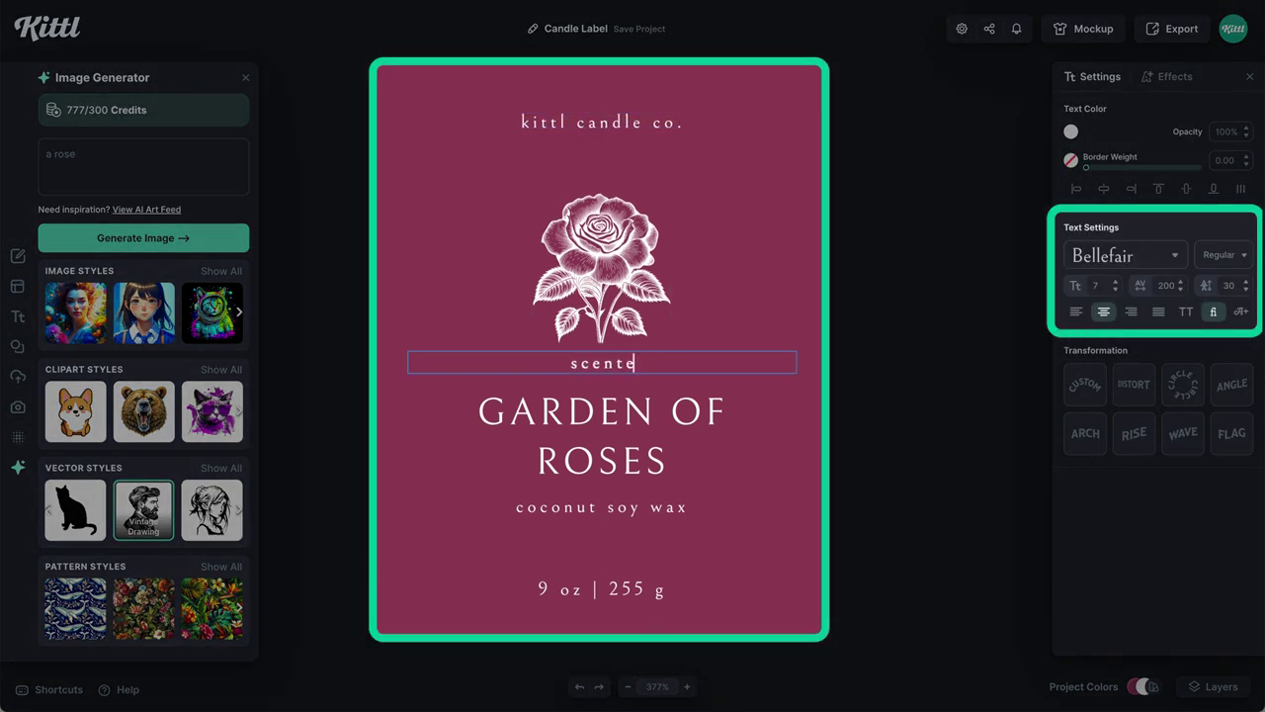
{"action": "type", "text": "d candle"}
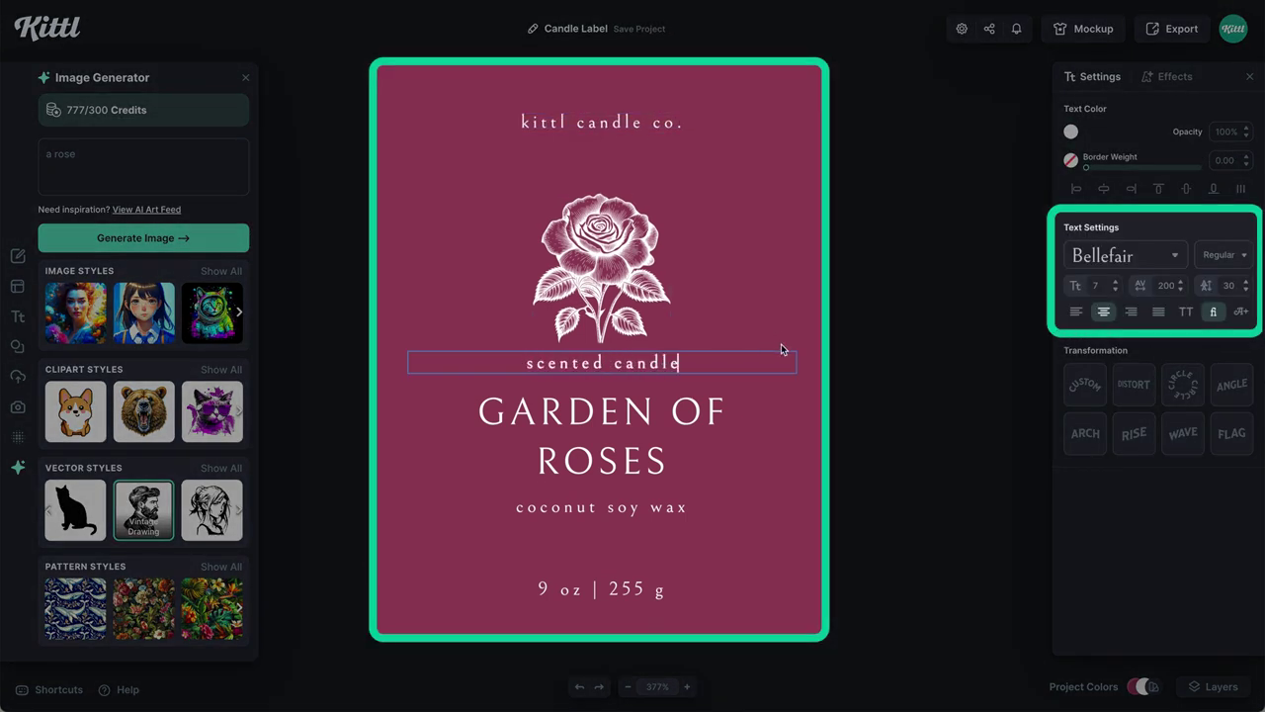
{"action": "key", "text": "Escape"}
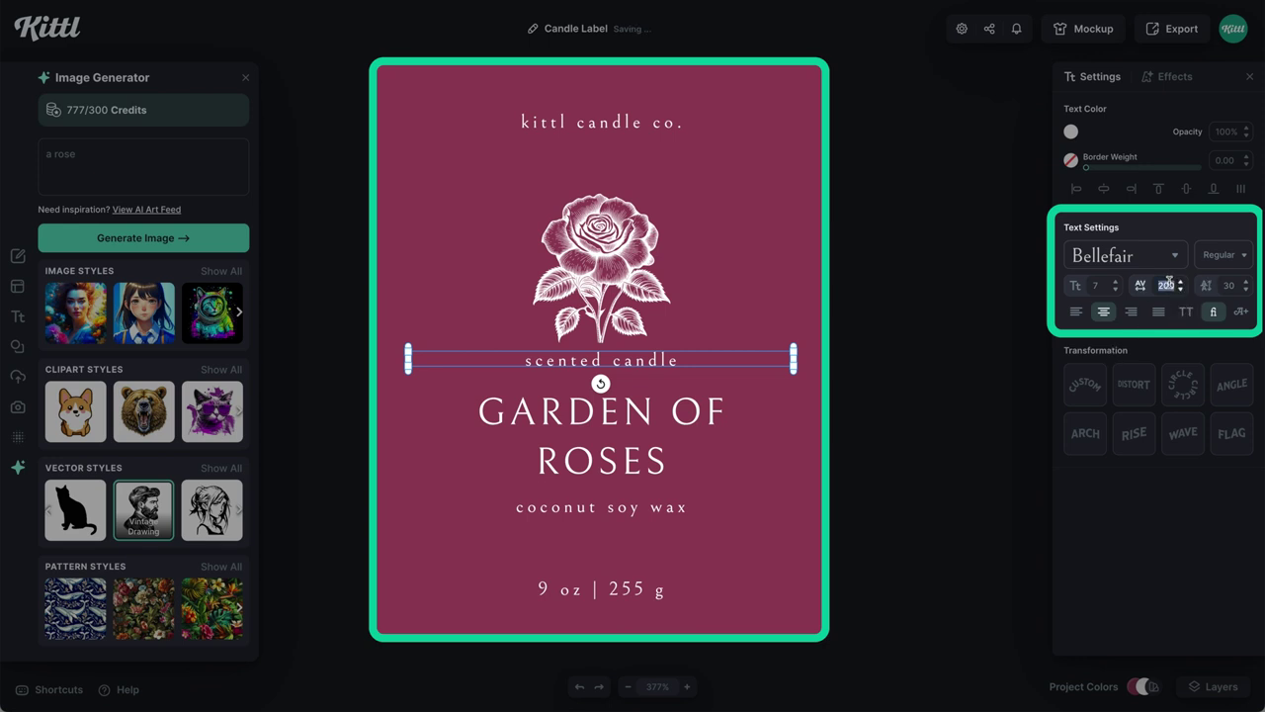
Set the letter spacing of the "scented candle" text to 0 and change its typeface to the script font Ballet
{"action": "type", "text": "0"}
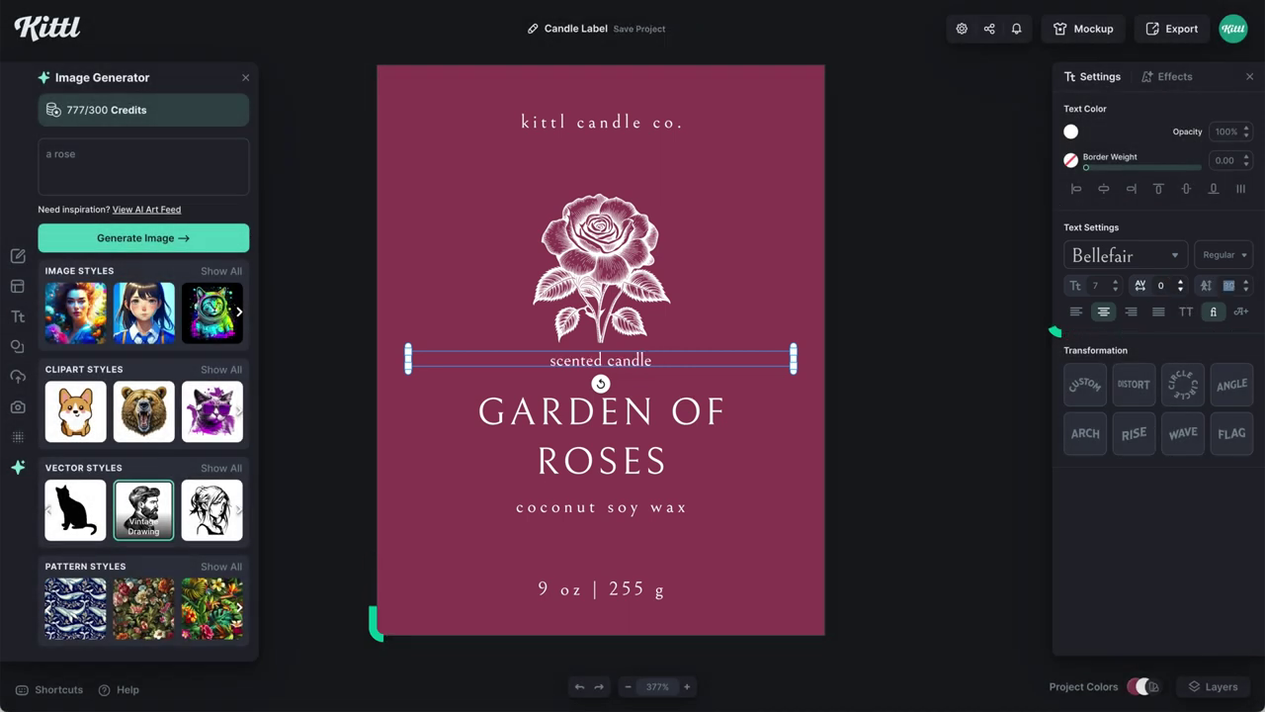
{"action": "left_click", "coordinate": [1128, 257]}
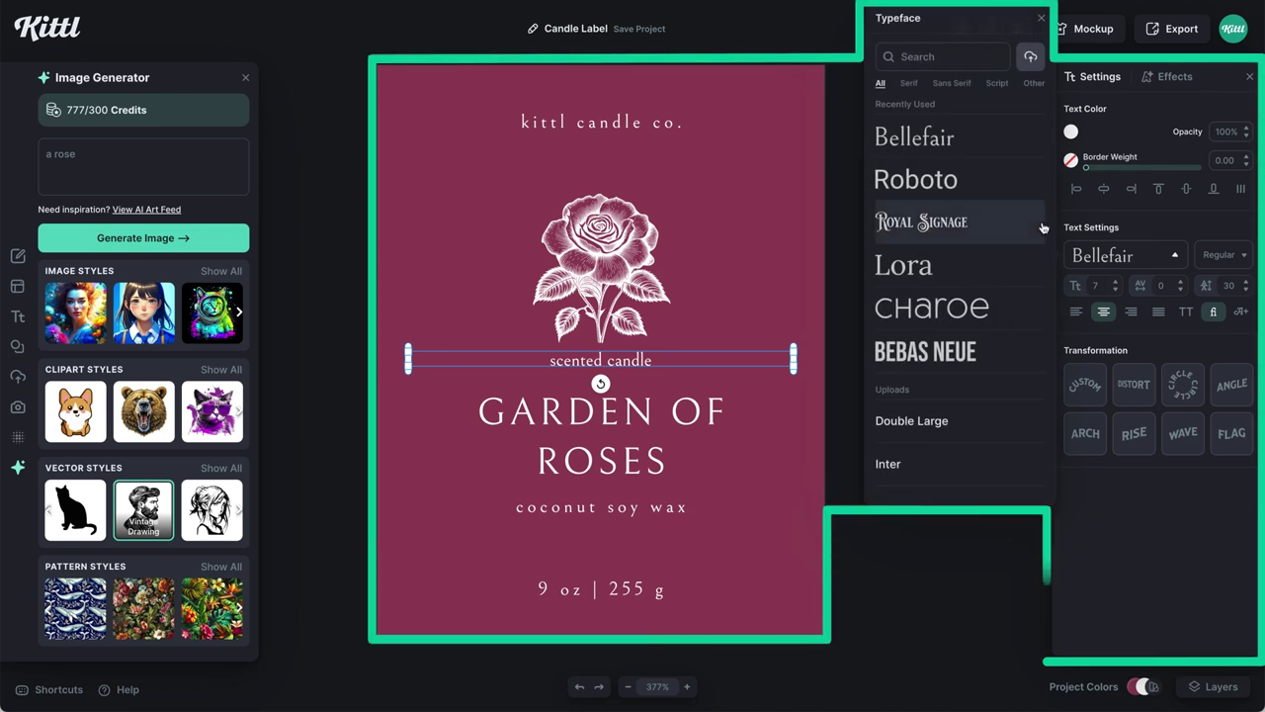
{"action": "left_click", "coordinate": [998, 85]}
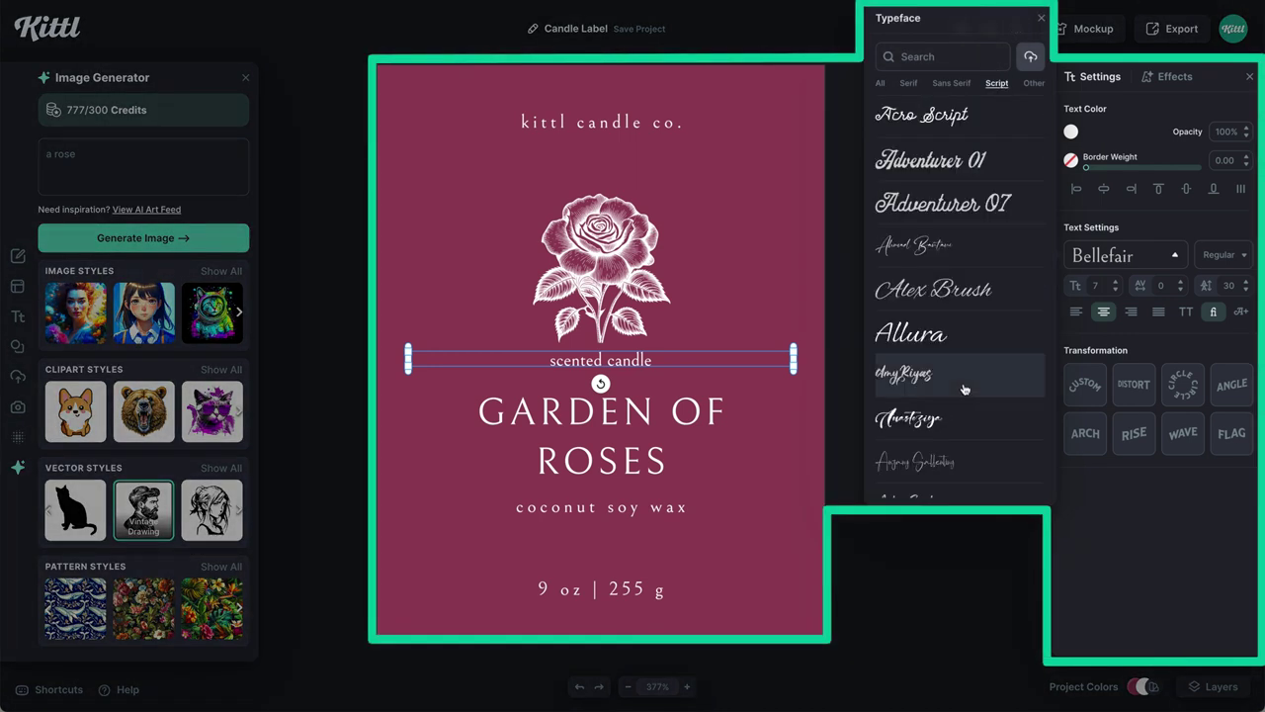
{"action": "scroll", "coordinate": [978, 284], "scroll_direction": "down", "scroll_amount": 3}
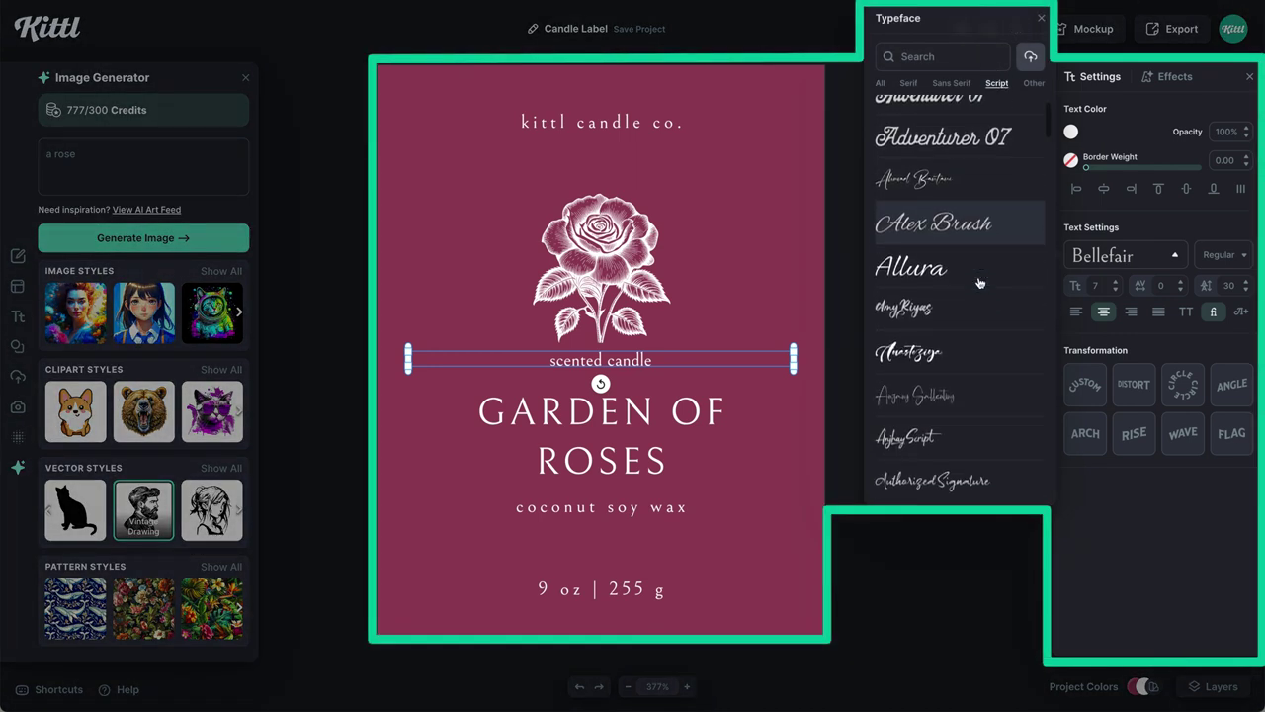
{"action": "scroll", "coordinate": [979, 283], "scroll_direction": "down", "scroll_amount": 3}
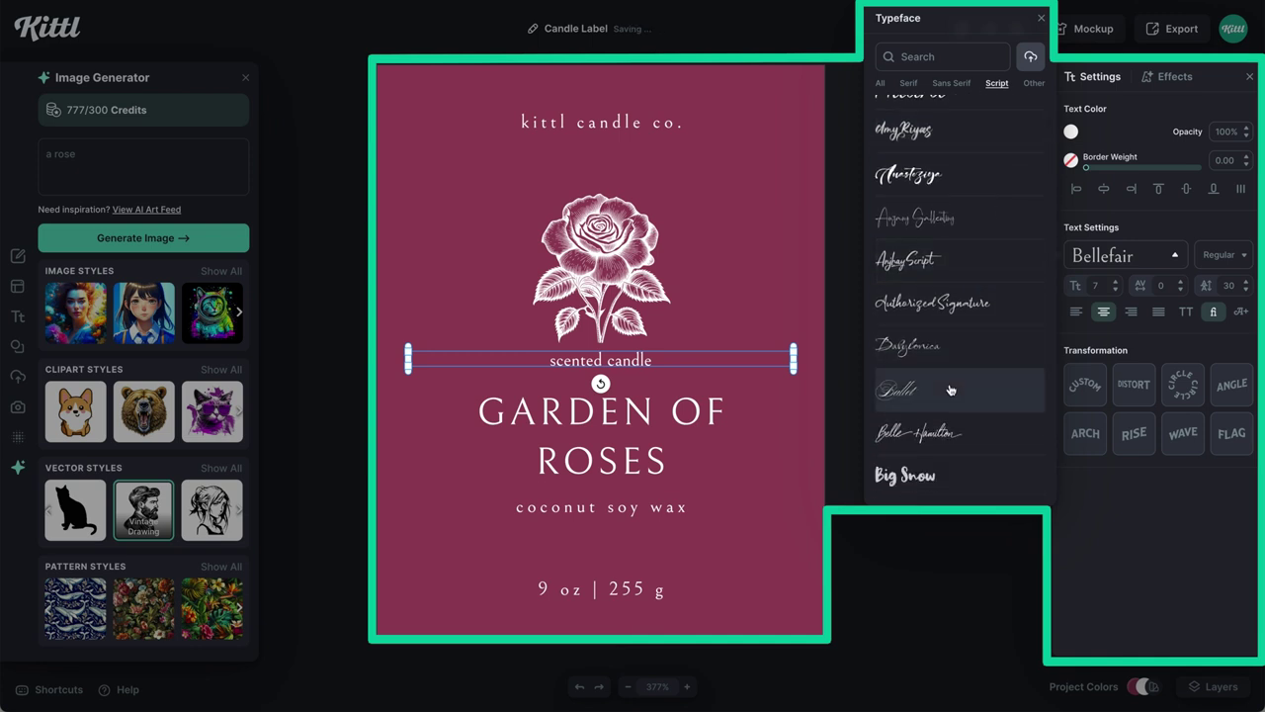
{"action": "left_click", "coordinate": [950, 391]}
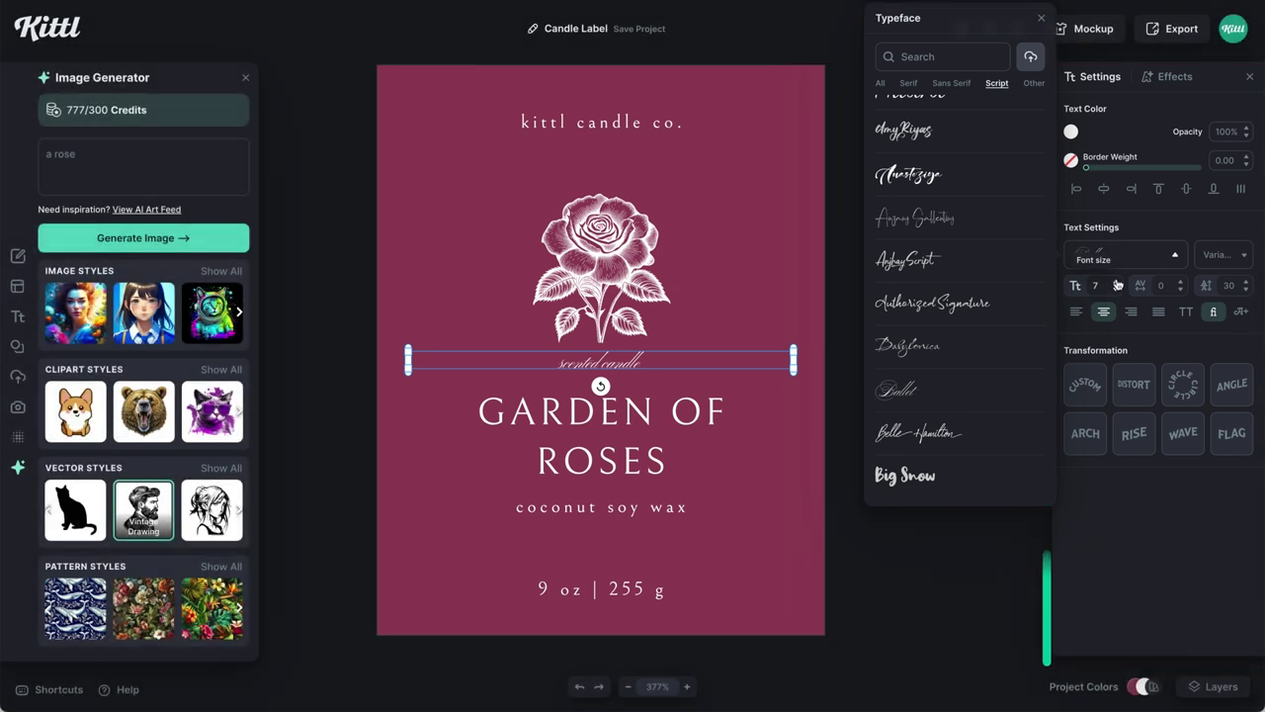
Enlarge the "scented candle" text to font size 11, narrow its text box and nudge it slightly upward
{"action": "left_click", "coordinate": [1117, 284]}
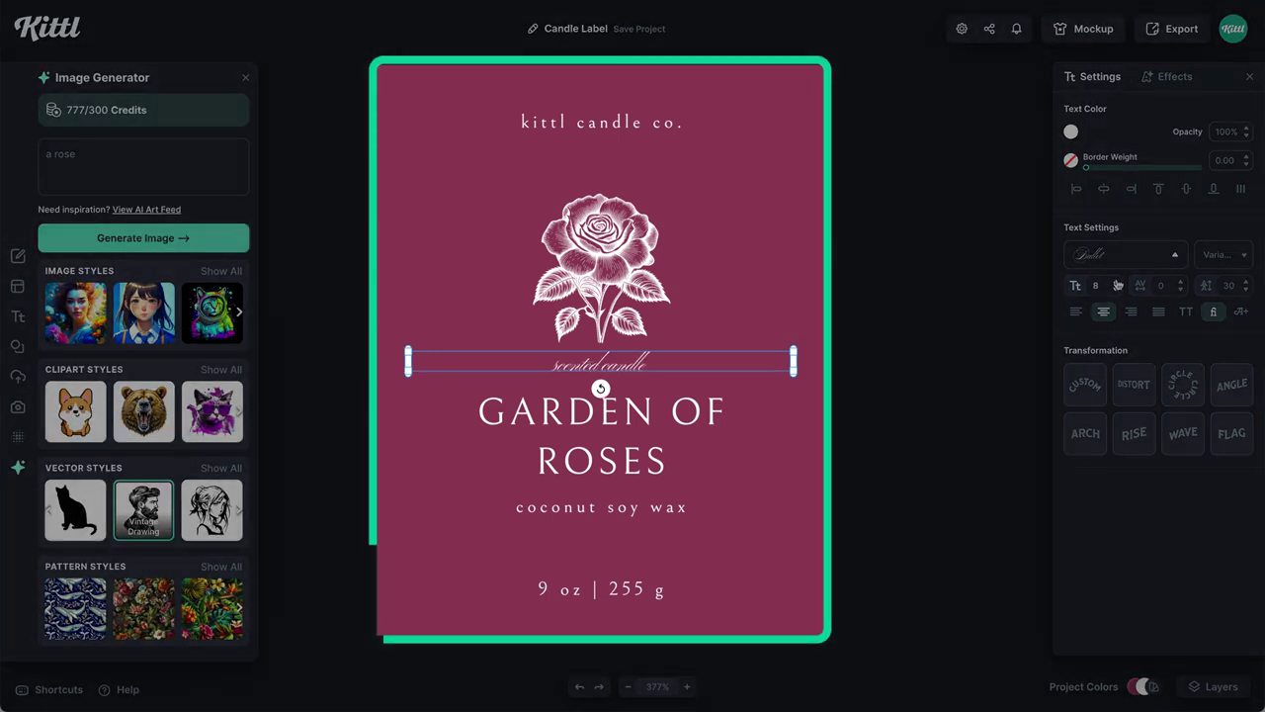
{"action": "left_click", "coordinate": [1117, 284]}
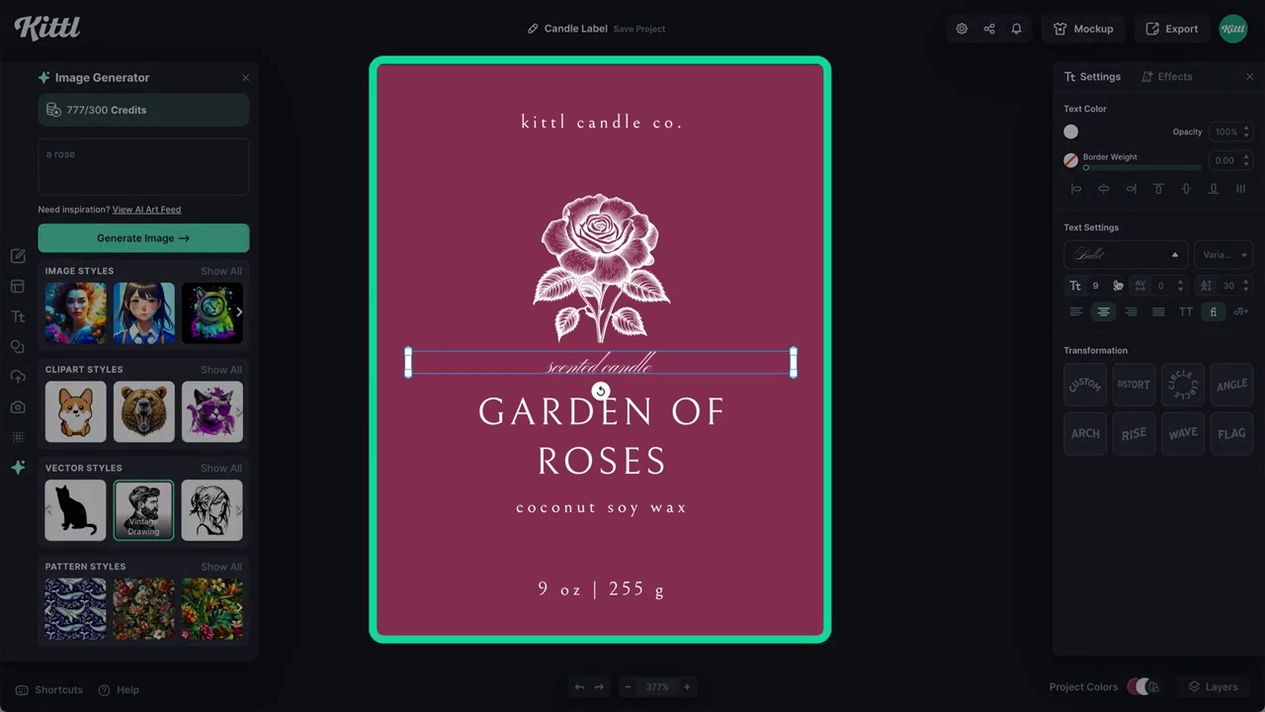
{"action": "left_click", "coordinate": [1117, 284]}
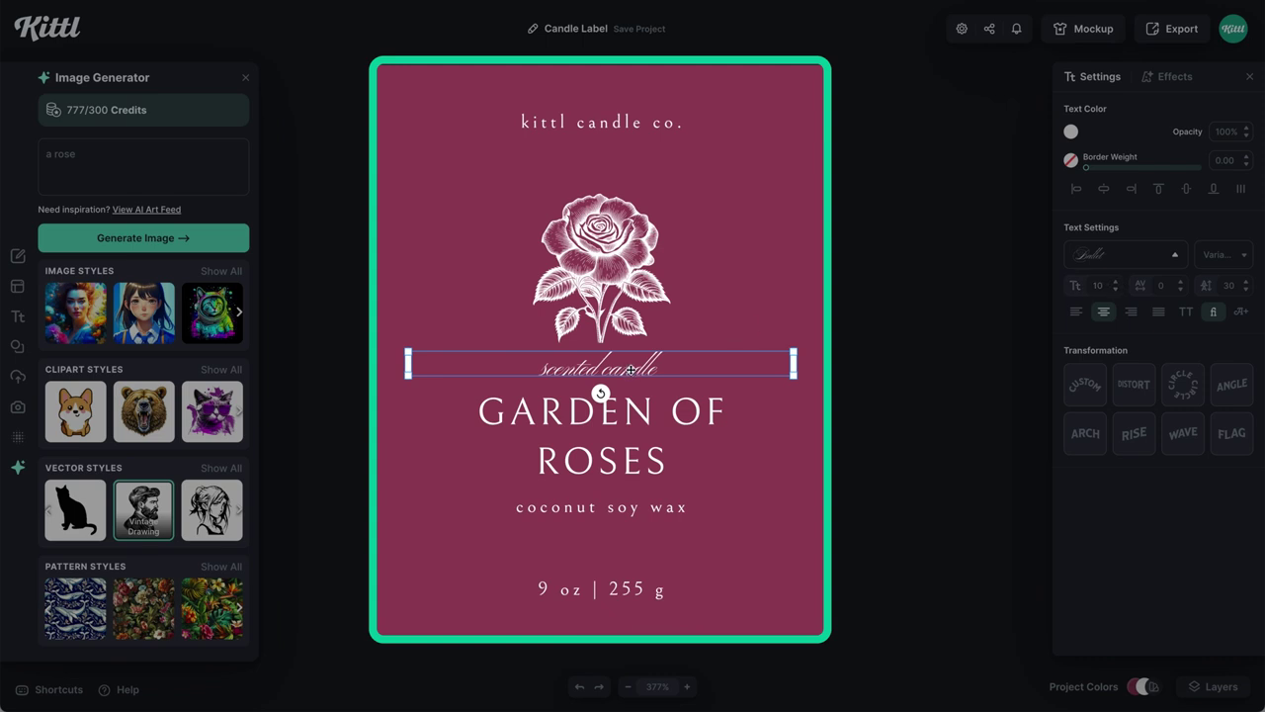
{"action": "key", "text": "Up"}
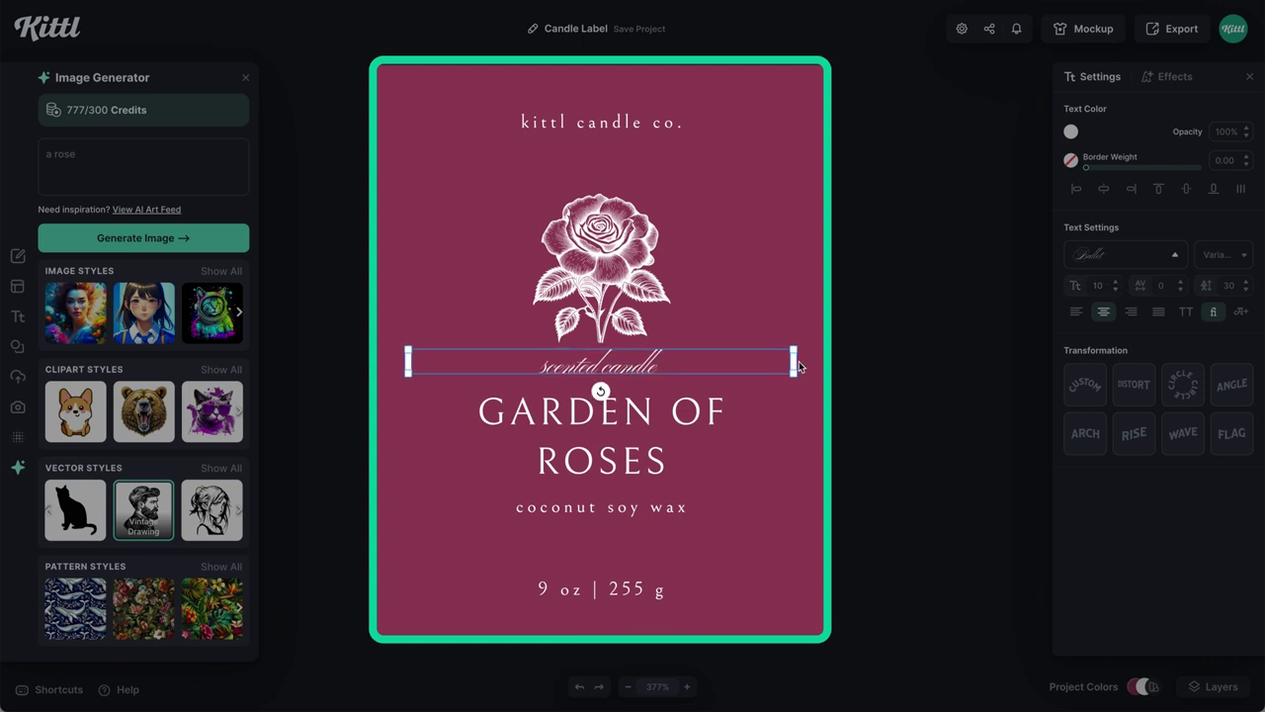
{"action": "left_click_drag", "start_coordinate": [796, 366], "coordinate": [706, 367]}
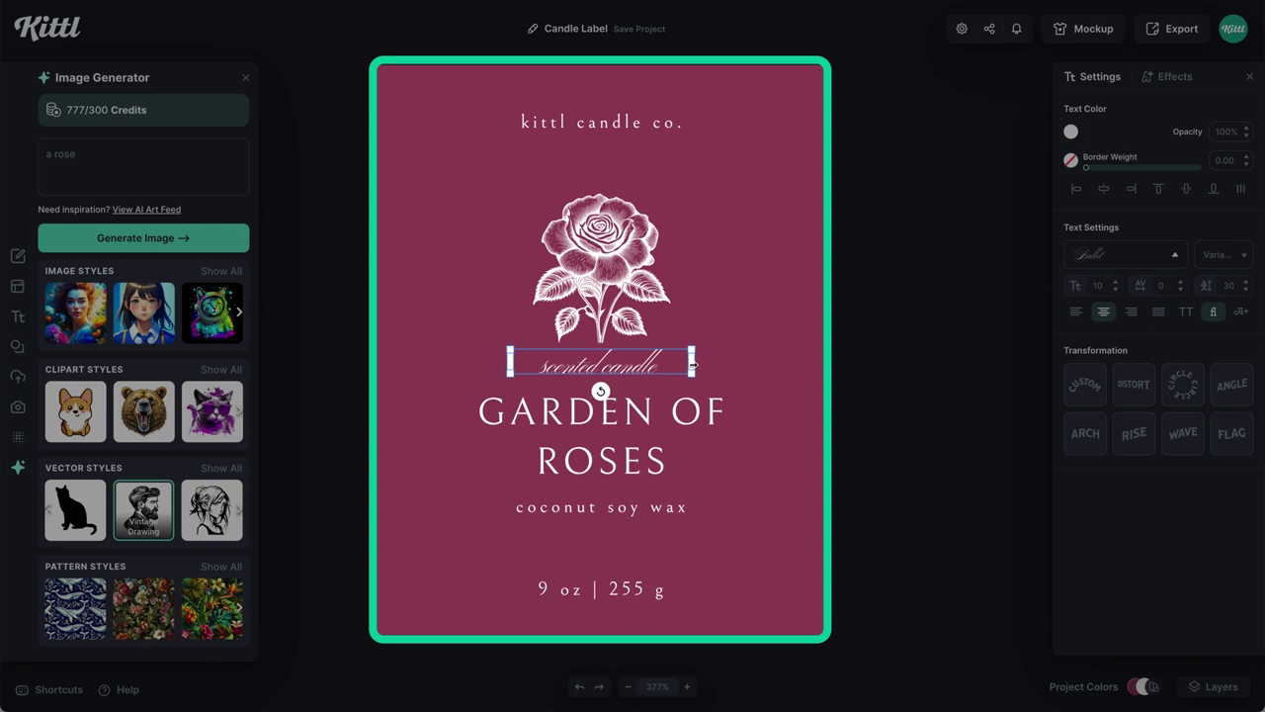
{"action": "left_click", "coordinate": [1119, 283]}
{"action": "key", "text": "Up"}
{"action": "key", "text": "Up"}
{"action": "key", "text": "Up"}
{"action": "key", "text": "Down"}
Move the rose illustration slightly higher above the "scented candle" text
{"action": "left_click", "coordinate": [723, 326]}
{"action": "left_click_drag", "start_coordinate": [593, 297], "coordinate": [594, 285]}
{"action": "left_click", "coordinate": [632, 361]}
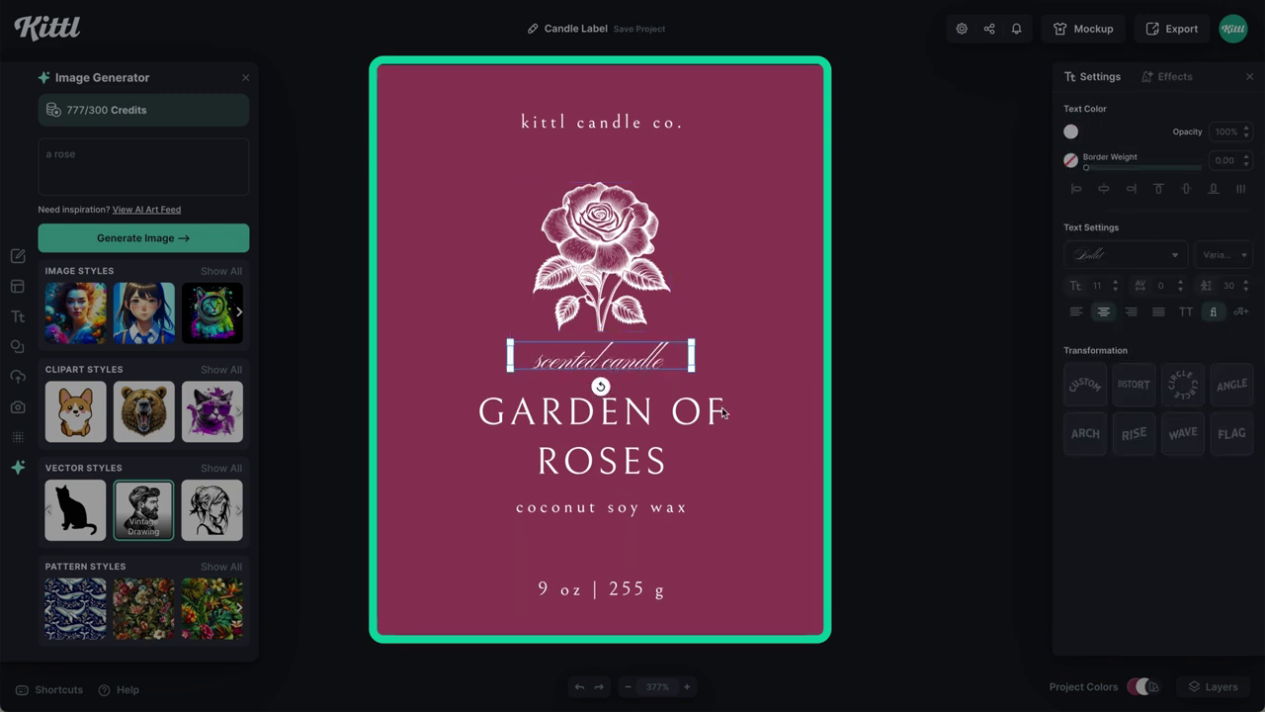
Nudge the "coconut soy wax" line up closer to the title and fine-tune the position of the "scented candle" text
{"action": "left_click", "coordinate": [751, 504]}
{"action": "left_click", "coordinate": [644, 507]}
{"action": "key", "text": "Up"}
{"action": "key", "text": "Up"}
{"action": "left_click", "coordinate": [643, 361]}
{"action": "left_click", "coordinate": [703, 559]}
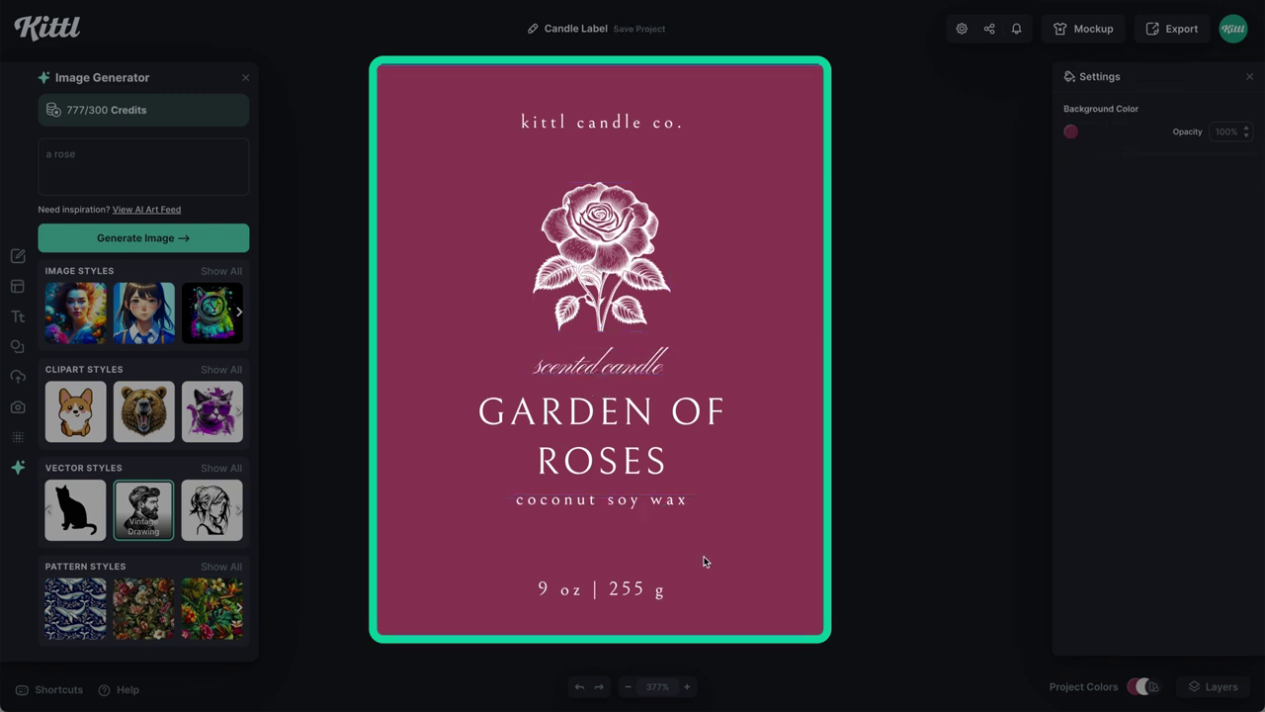
{"action": "left_click", "coordinate": [647, 500]}
{"action": "left_click", "coordinate": [696, 551]}
Apply the first paper texture to the label background and reduce the texture's opacity to 34
{"action": "left_click", "coordinate": [18, 436]}
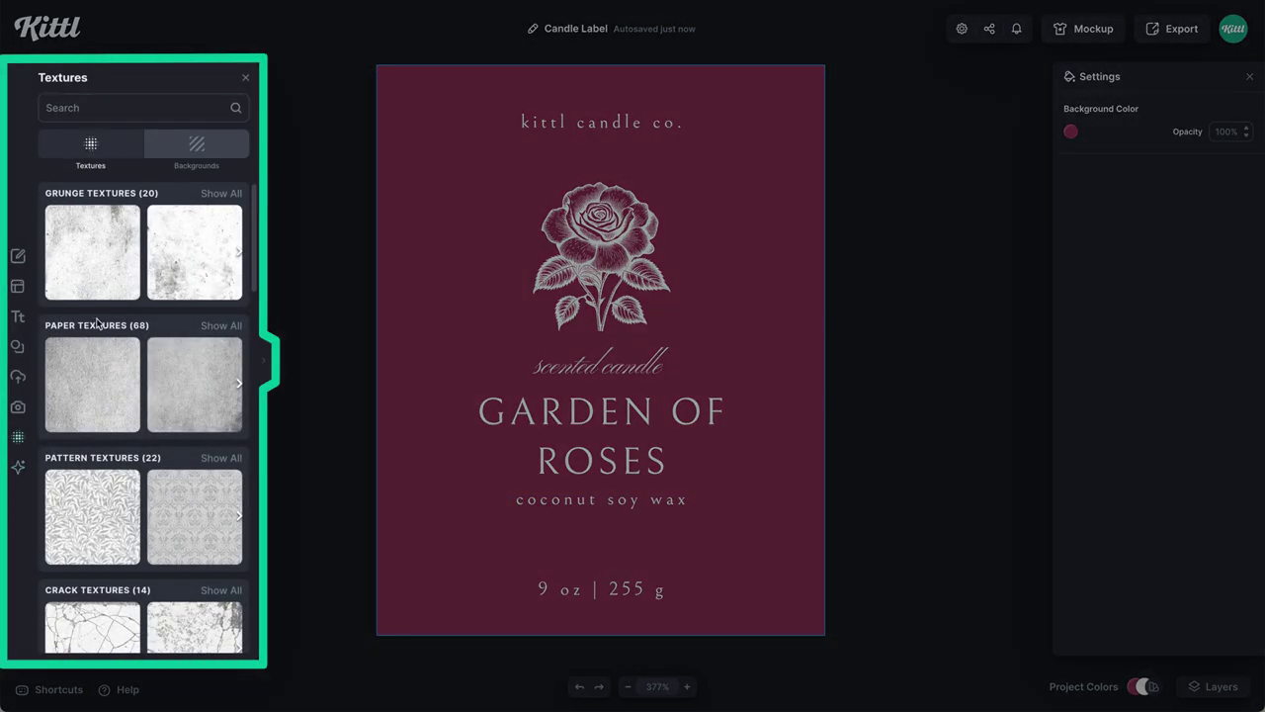
{"action": "scroll", "coordinate": [117, 387], "scroll_direction": "down", "scroll_amount": 1}
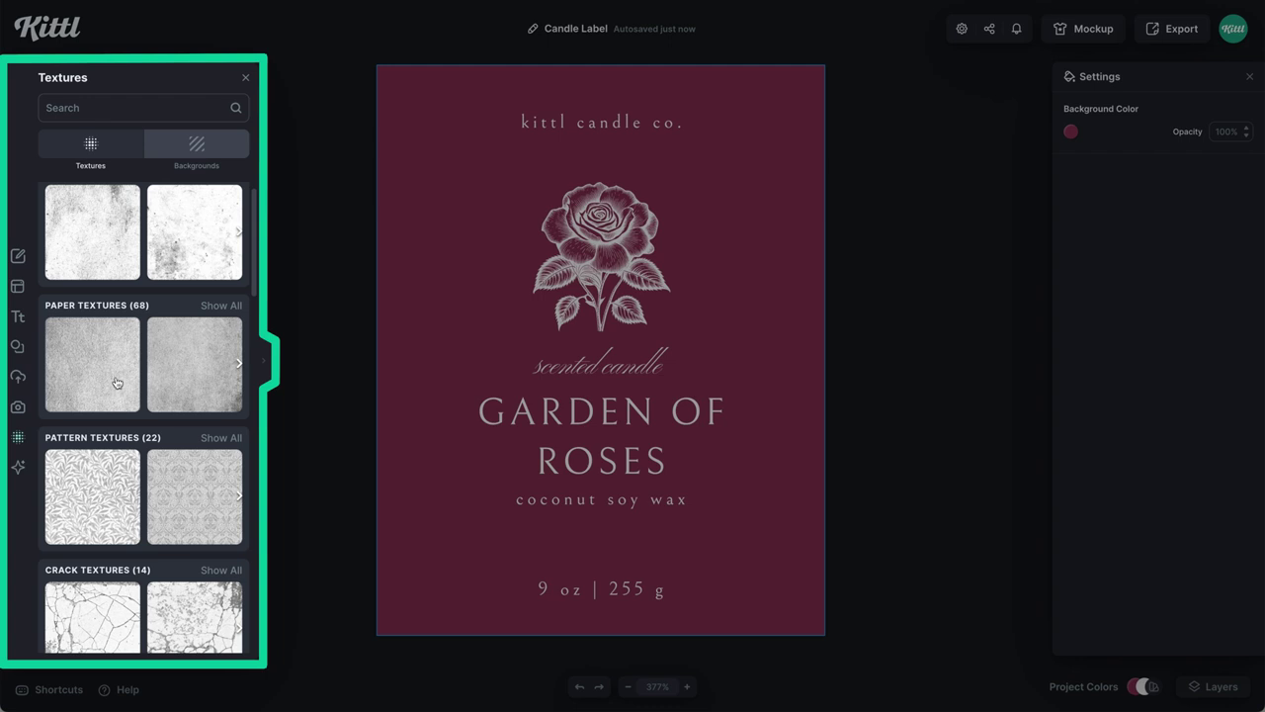
{"action": "scroll", "coordinate": [89, 393], "scroll_direction": "down", "scroll_amount": 1}
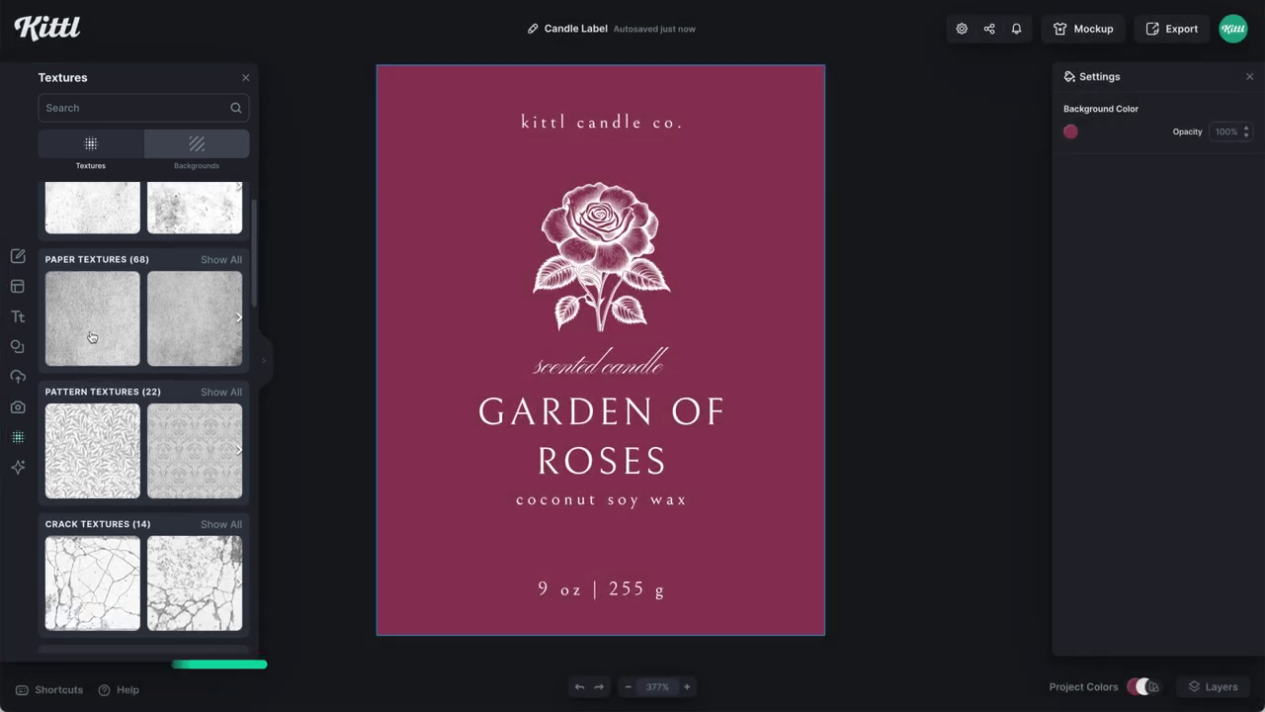
{"action": "left_click", "coordinate": [89, 338]}
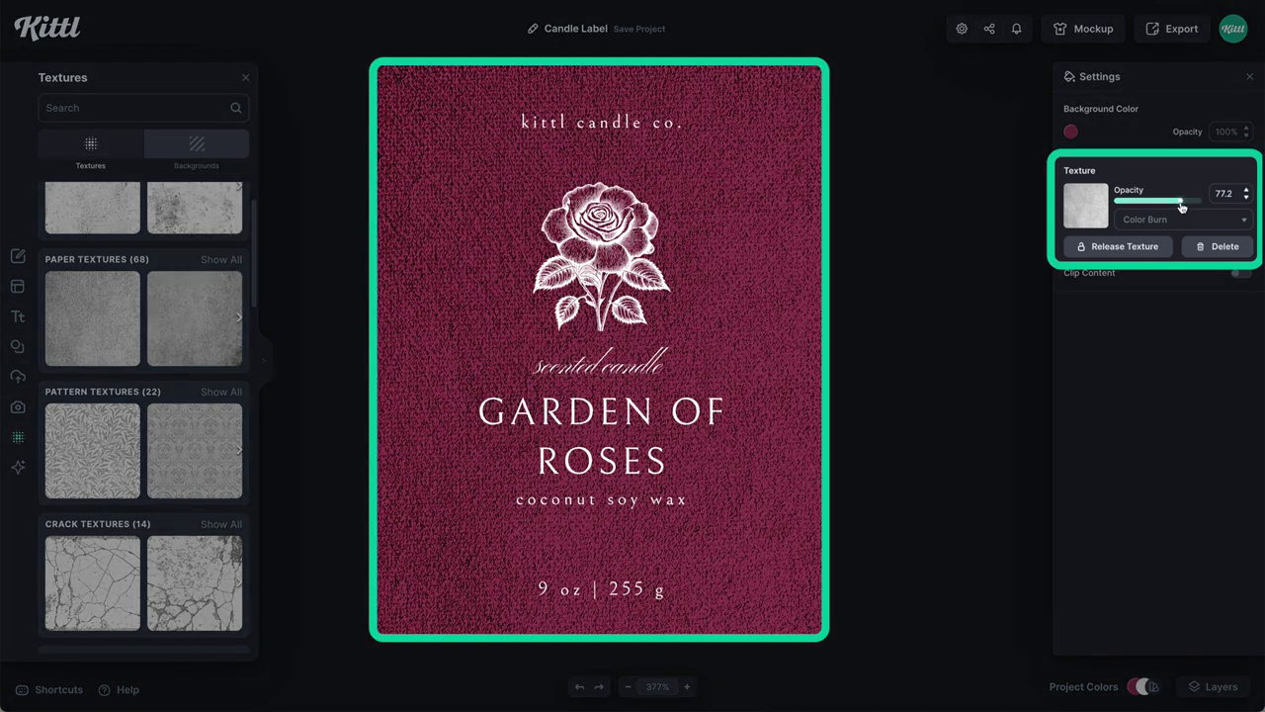
{"action": "left_click_drag", "start_coordinate": [1179, 206], "coordinate": [1159, 207]}
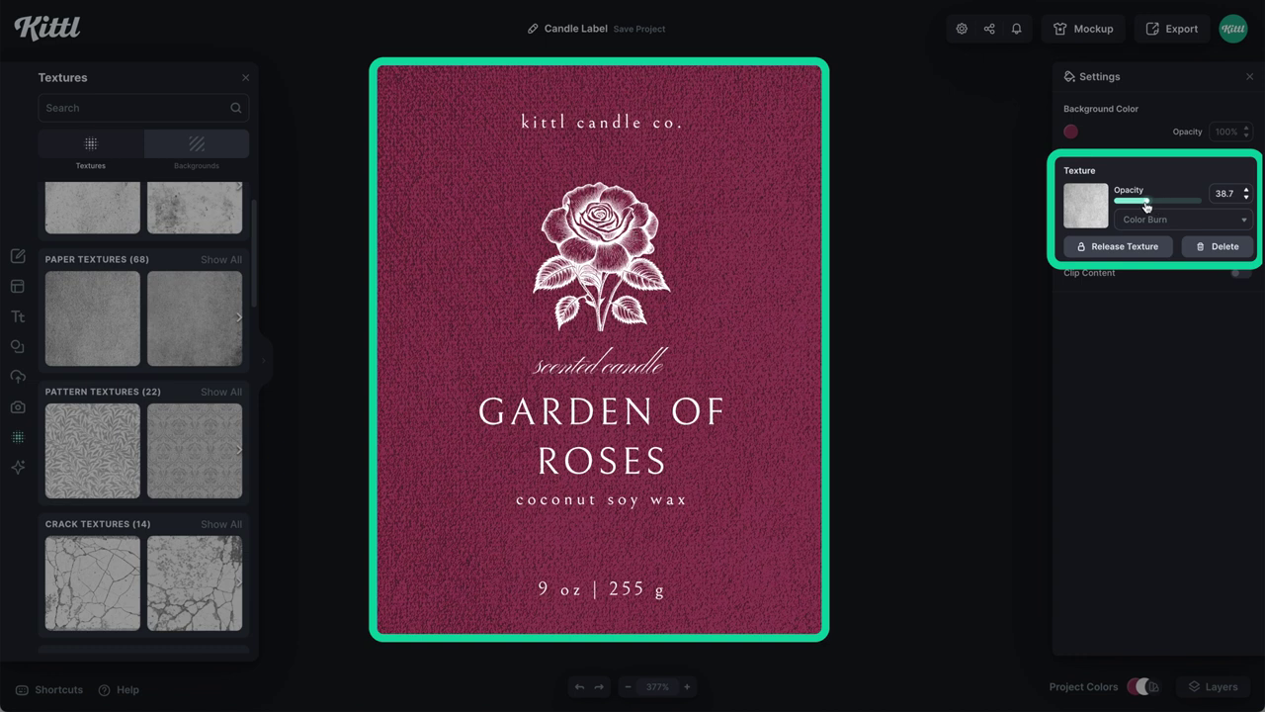
{"action": "left_click_drag", "start_coordinate": [1140, 203], "coordinate": [1144, 202]}
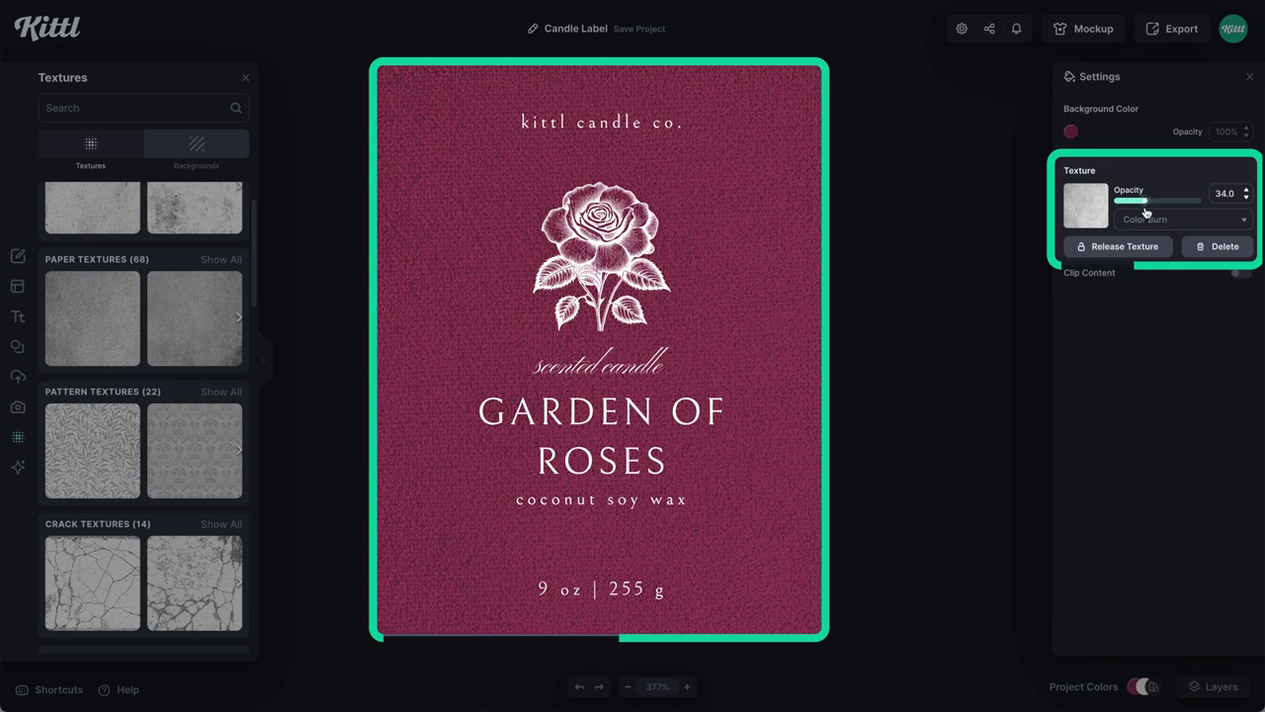
Switch to Printify and open the Scented Candle, 13.75oz product from the candle search results
{"action": "scroll", "coordinate": [160, 362], "scroll_direction": "down", "scroll_amount": 1}
{"action": "scroll", "coordinate": [160, 363], "scroll_direction": "down", "scroll_amount": 1}
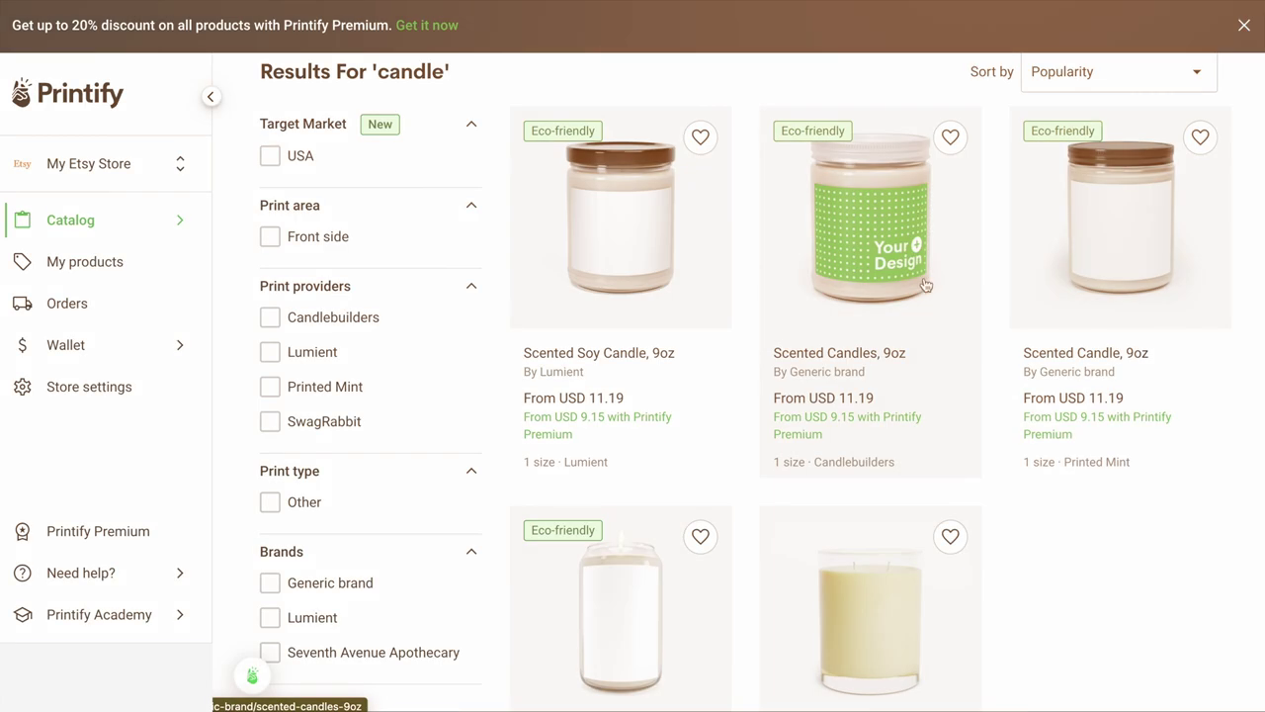
{"action": "scroll", "coordinate": [624, 286], "scroll_direction": "down", "scroll_amount": 2}
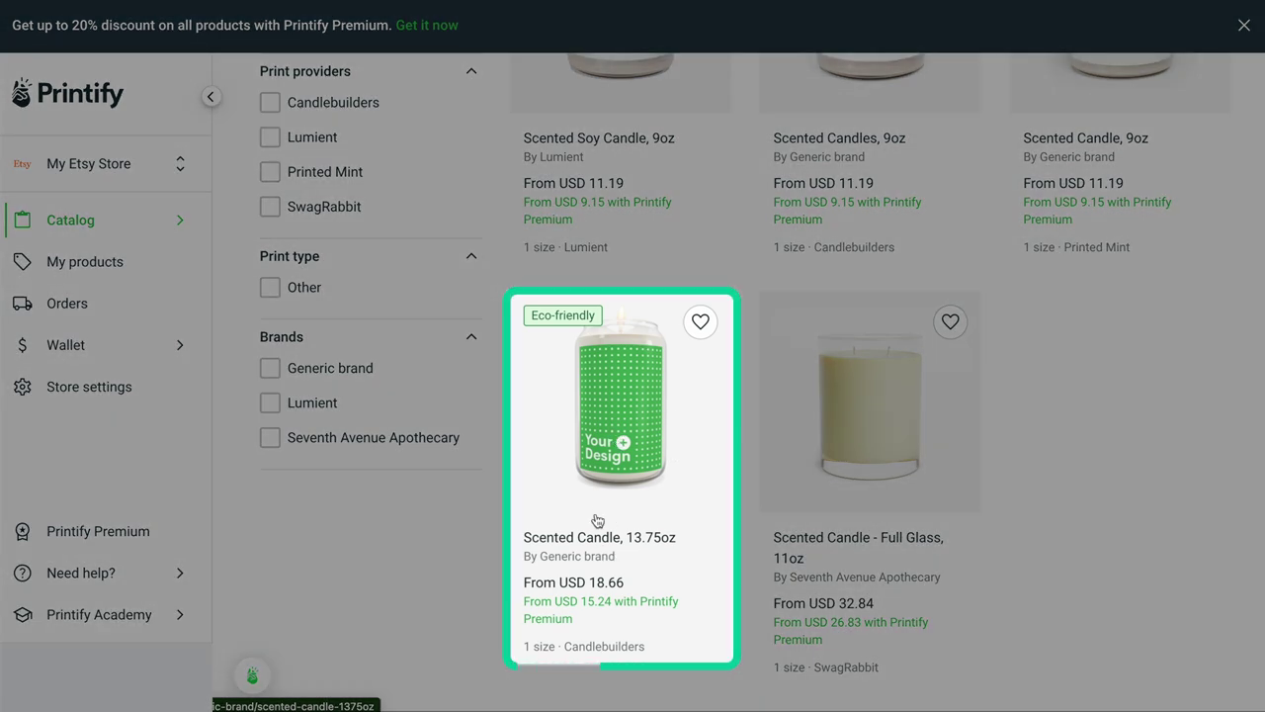
{"action": "left_click", "coordinate": [598, 520]}
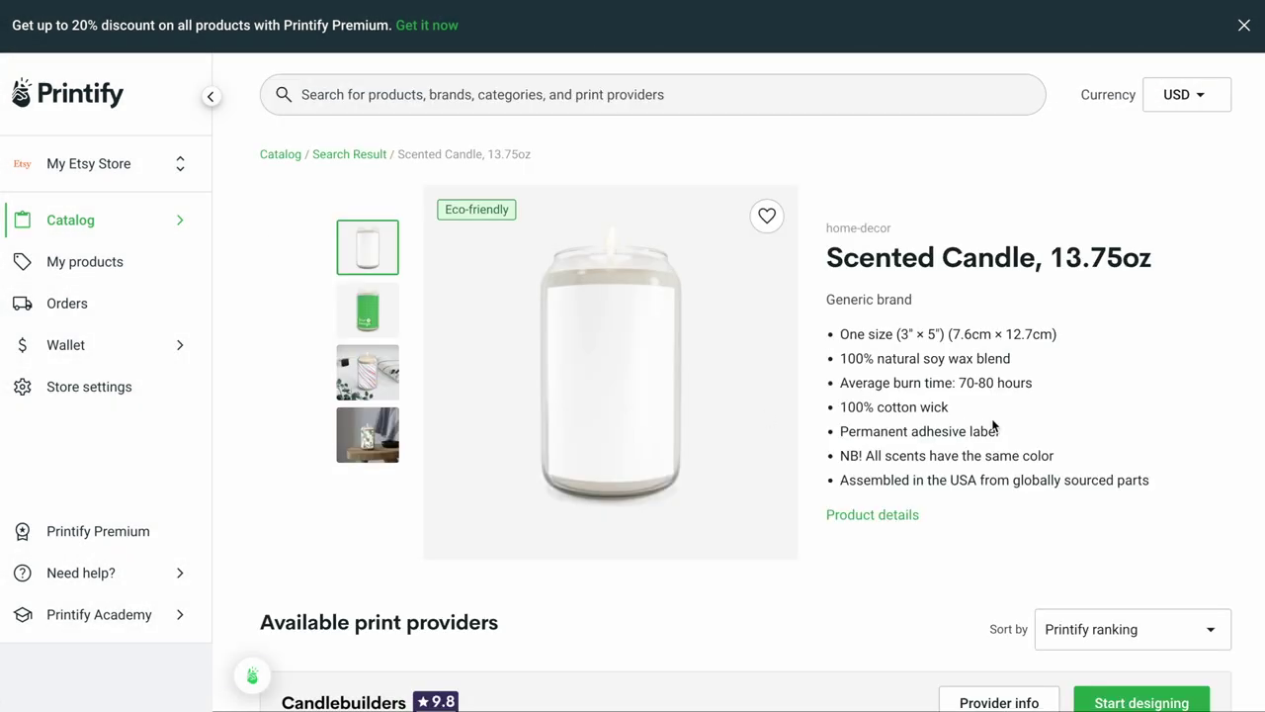
Start designing the 13.75oz scented candle with Candlebuilders as print provider and check the print file requirements
{"action": "scroll", "coordinate": [994, 425], "scroll_direction": "down", "scroll_amount": 2}
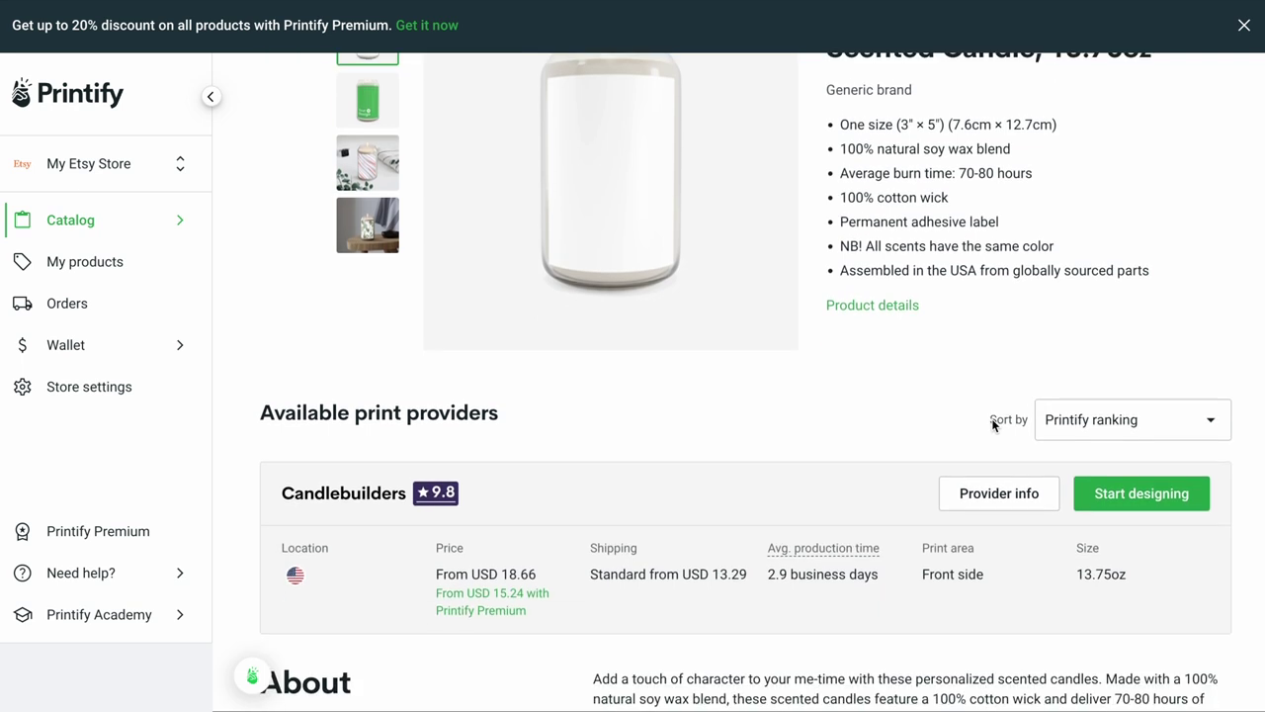
{"action": "scroll", "coordinate": [993, 425], "scroll_direction": "down", "scroll_amount": 1}
{"action": "scroll", "coordinate": [975, 418], "scroll_direction": "up", "scroll_amount": 1}
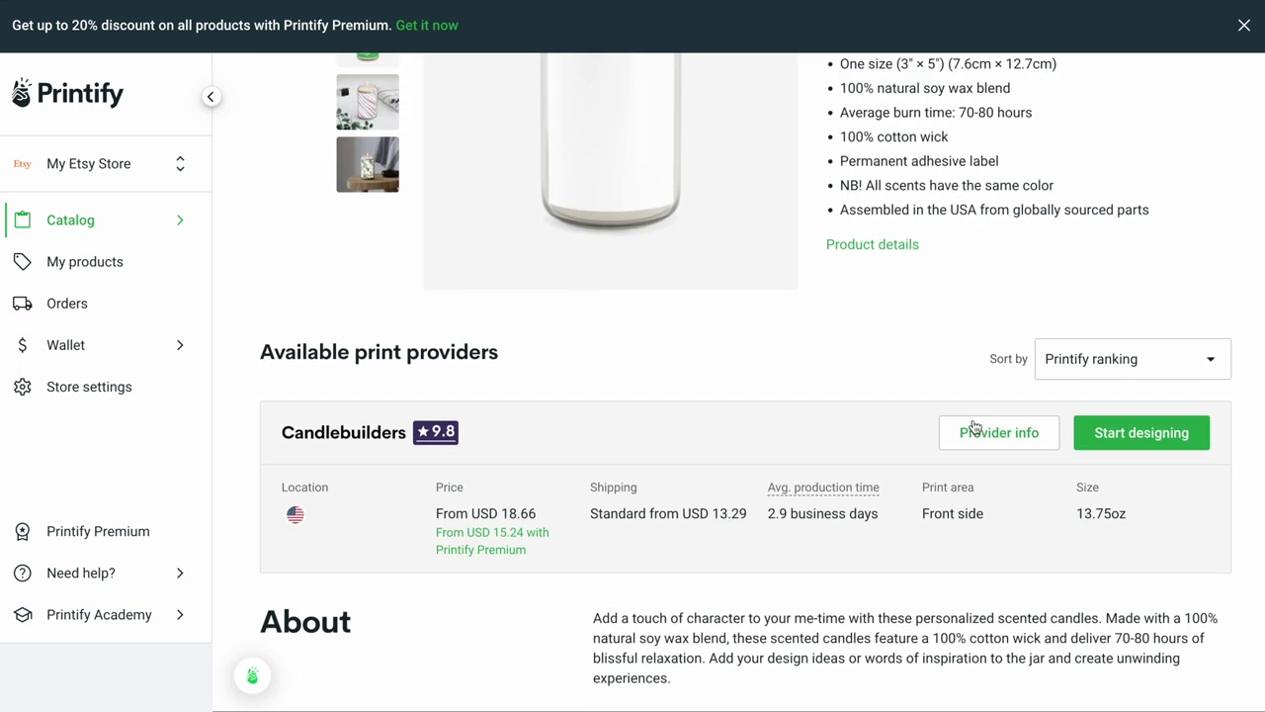
{"action": "left_click", "coordinate": [1132, 435]}
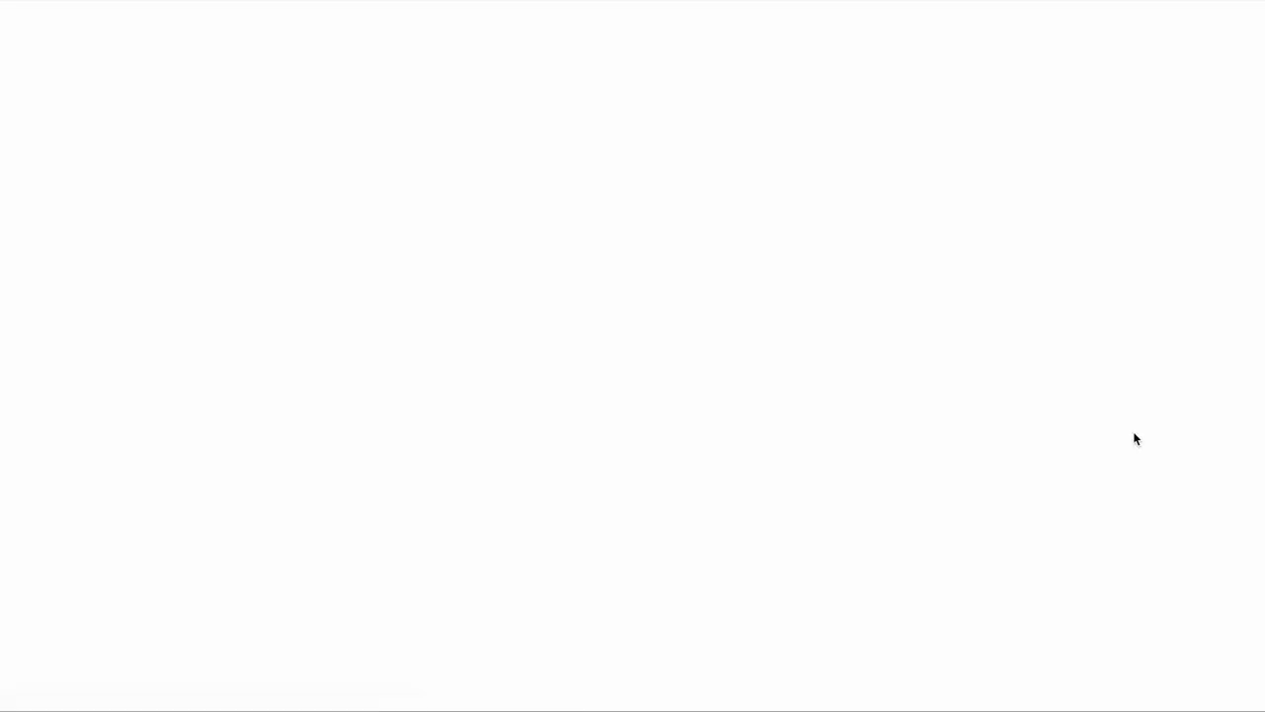
{"action": "scroll", "coordinate": [1189, 440], "scroll_direction": "down", "scroll_amount": 3}
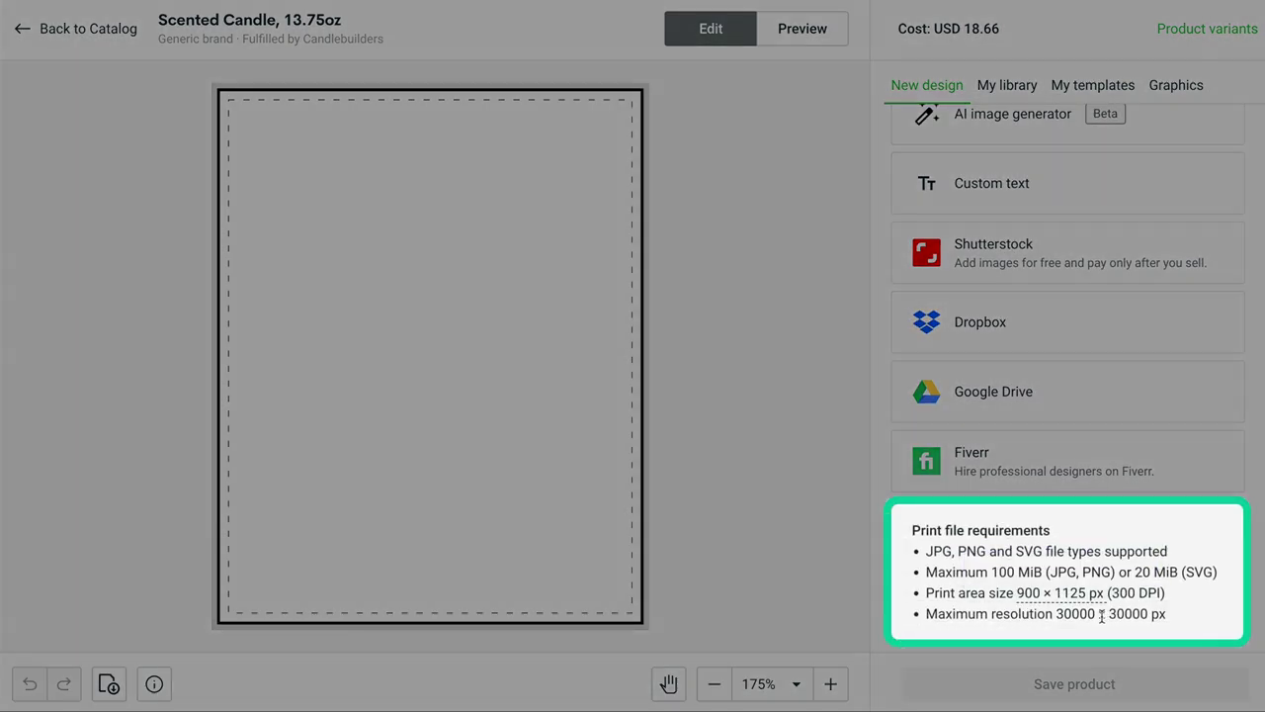
{"action": "mouse_move", "coordinate": [1022, 592]}
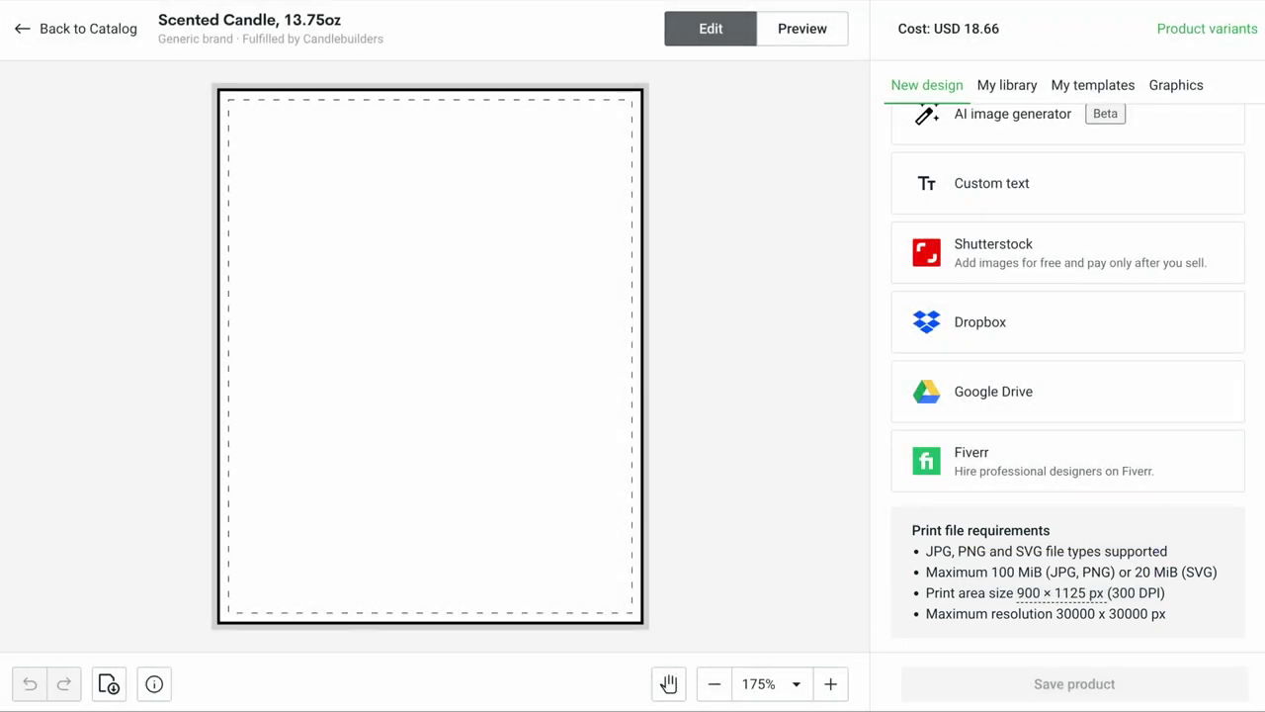
Add Candle Label v3.png to the candle's print area and set the design's width to 2.94 in
{"action": "left_click_drag", "start_coordinate": [905, 534], "coordinate": [555, 486]}
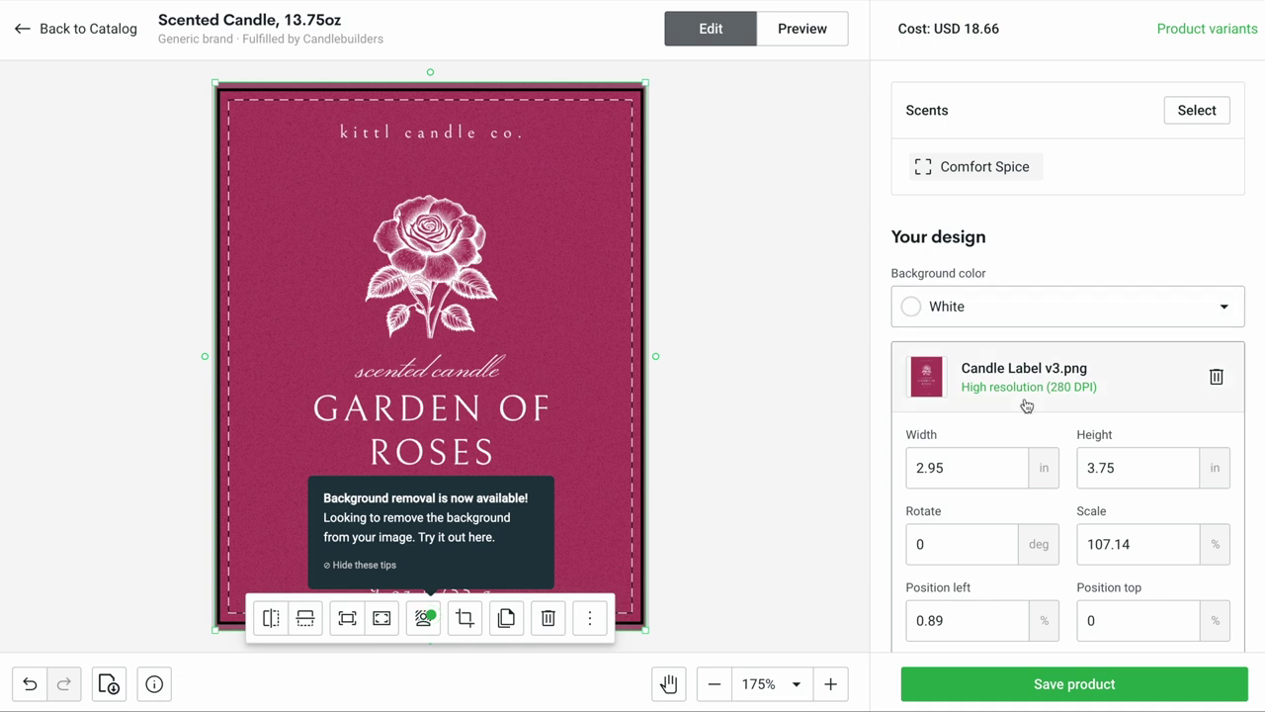
{"action": "key", "text": "Down"}
{"action": "key", "text": "Down"}
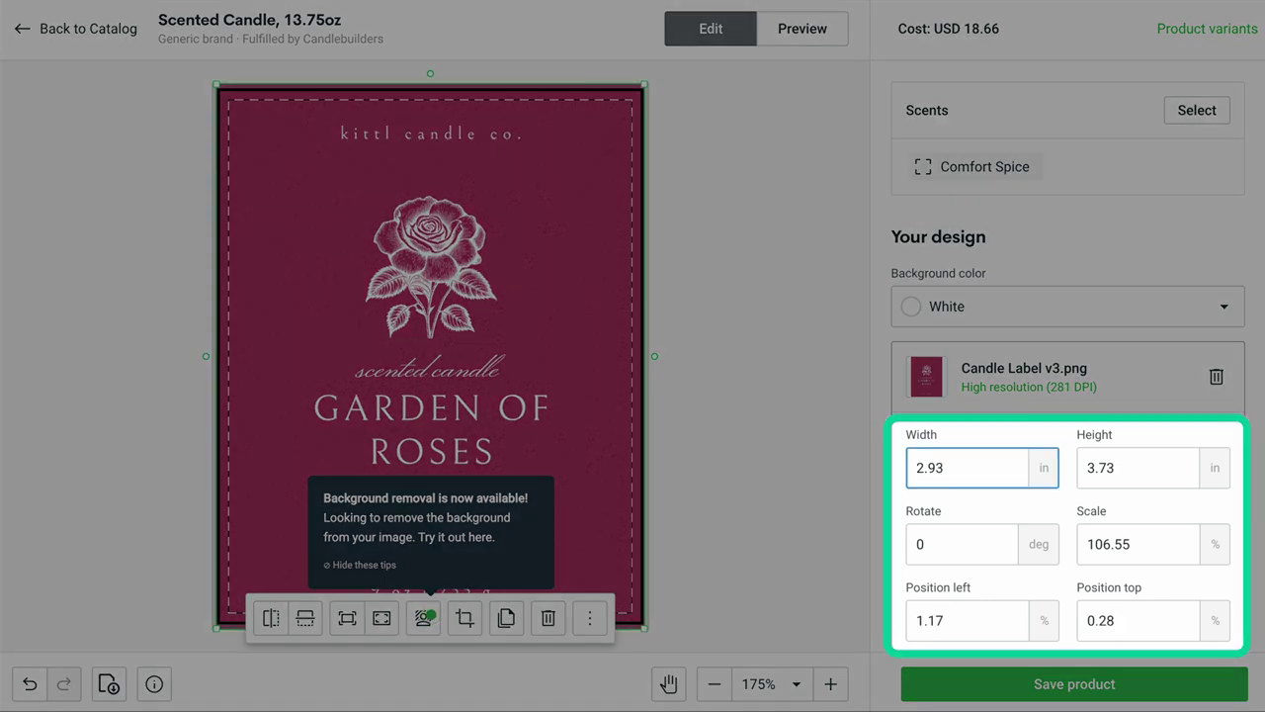
{"action": "key", "text": "Up"}
{"action": "key", "text": "Down"}
{"action": "key", "text": "Up"}
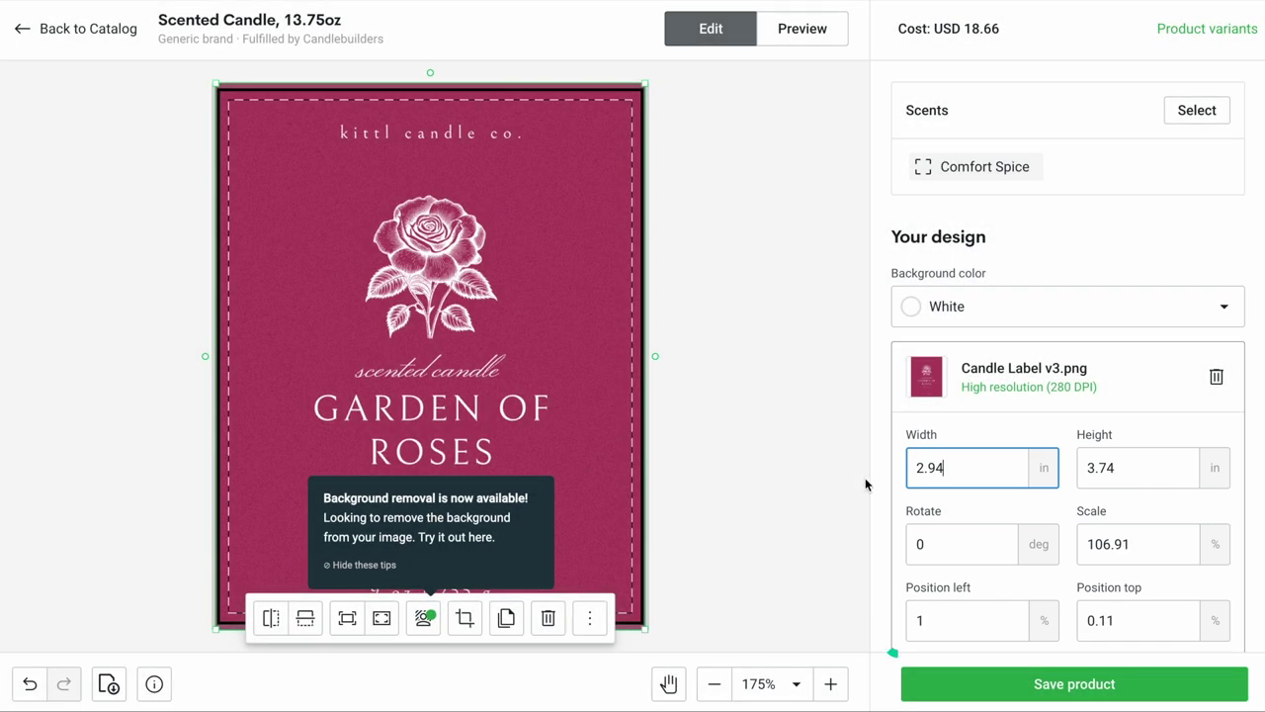
{"action": "left_click", "coordinate": [784, 465]}
Inspect the label's fit in the print area and preview the candle mockup in the Front and Context 1 views
{"action": "scroll", "coordinate": [784, 465], "scroll_direction": "down", "scroll_amount": 1}
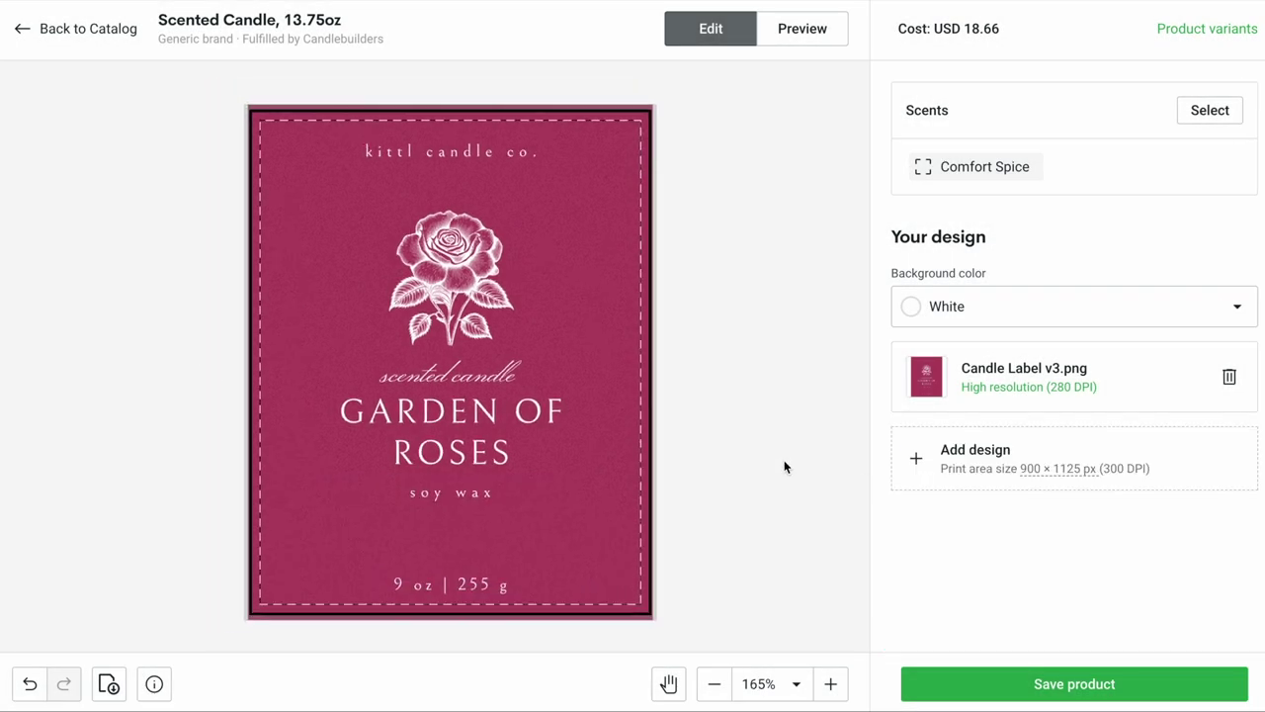
{"action": "scroll", "coordinate": [784, 465], "scroll_direction": "up", "scroll_amount": 2}
{"action": "scroll", "coordinate": [784, 467], "scroll_direction": "down", "scroll_amount": 1}
{"action": "scroll", "coordinate": [785, 466], "scroll_direction": "down", "scroll_amount": 2}
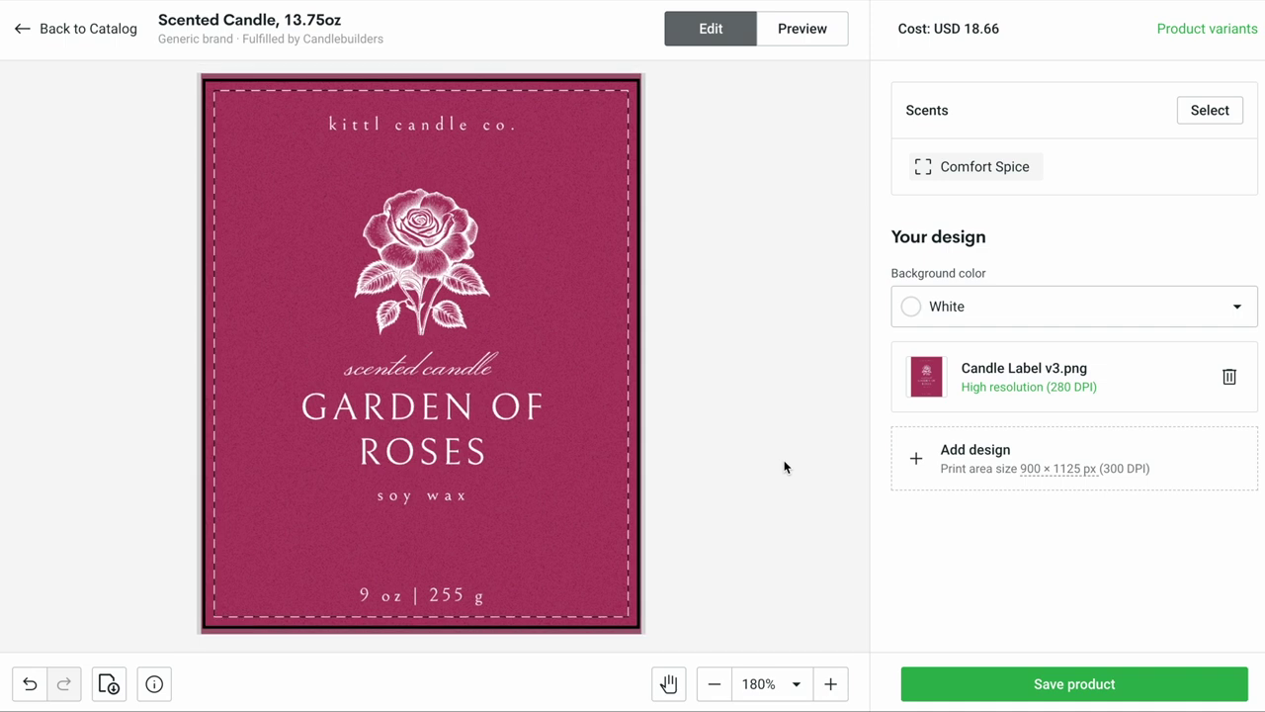
{"action": "left_click", "coordinate": [808, 29]}
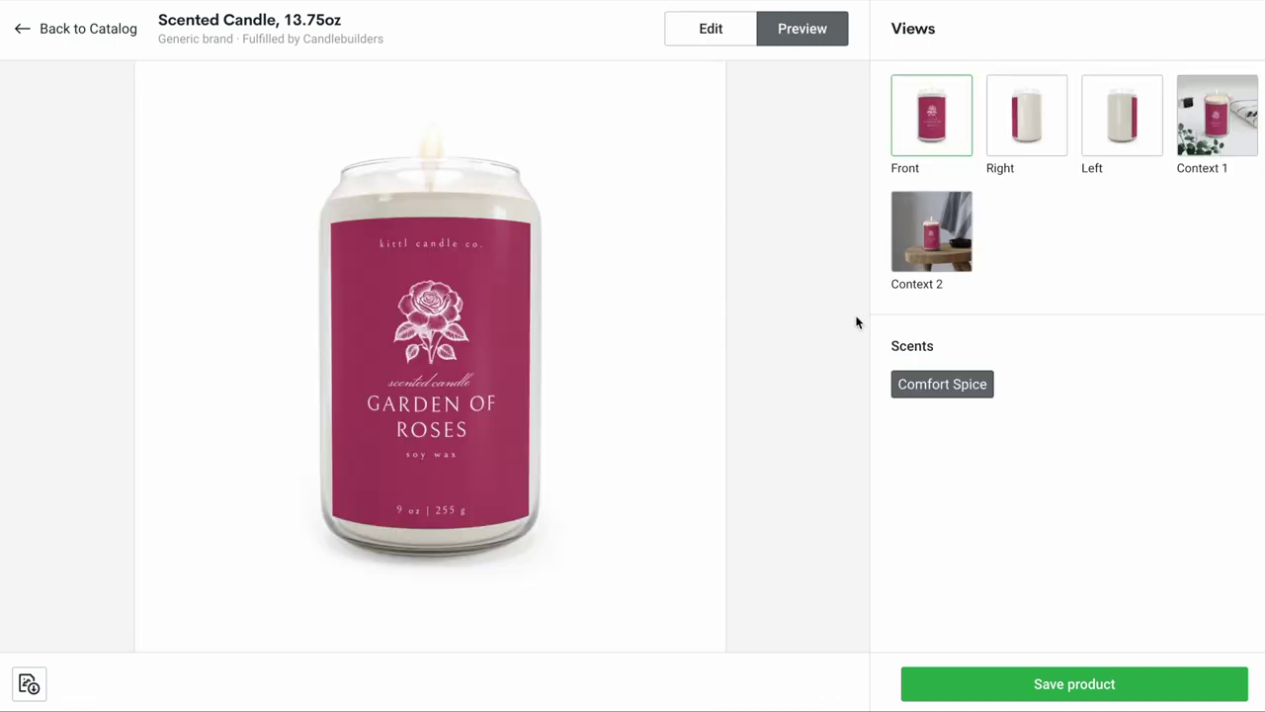
{"action": "left_click", "coordinate": [1208, 135]}
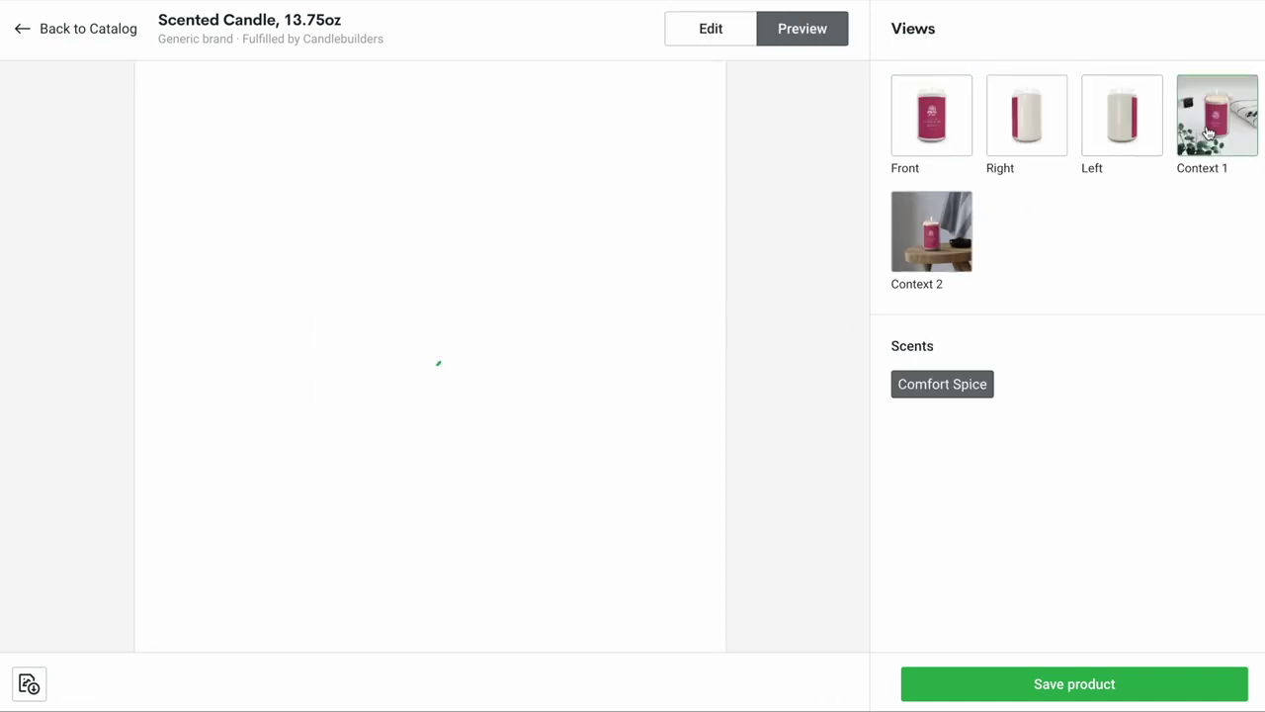